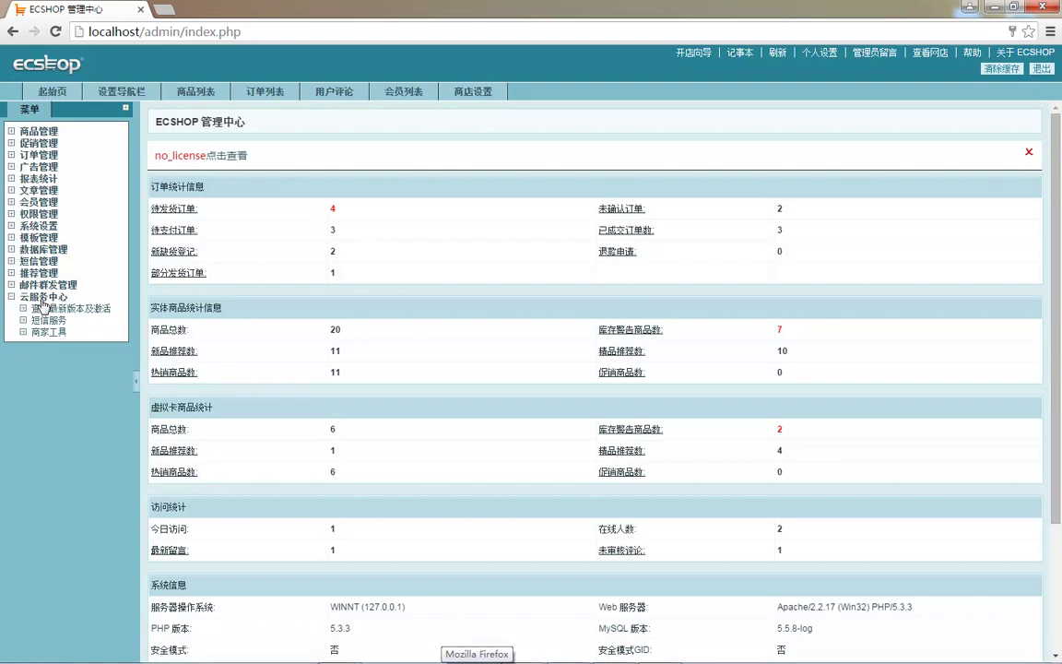
# - View the SMS service and activation pages, then expand the bulk mail management group
pyautogui.click(46, 320)
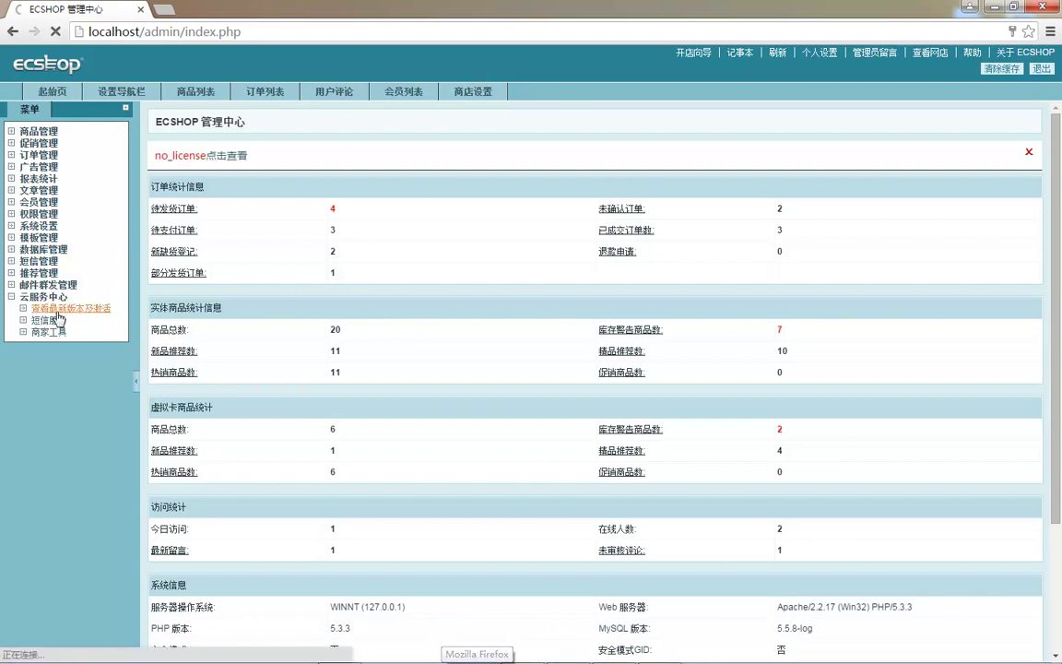
pyautogui.click(55, 310)
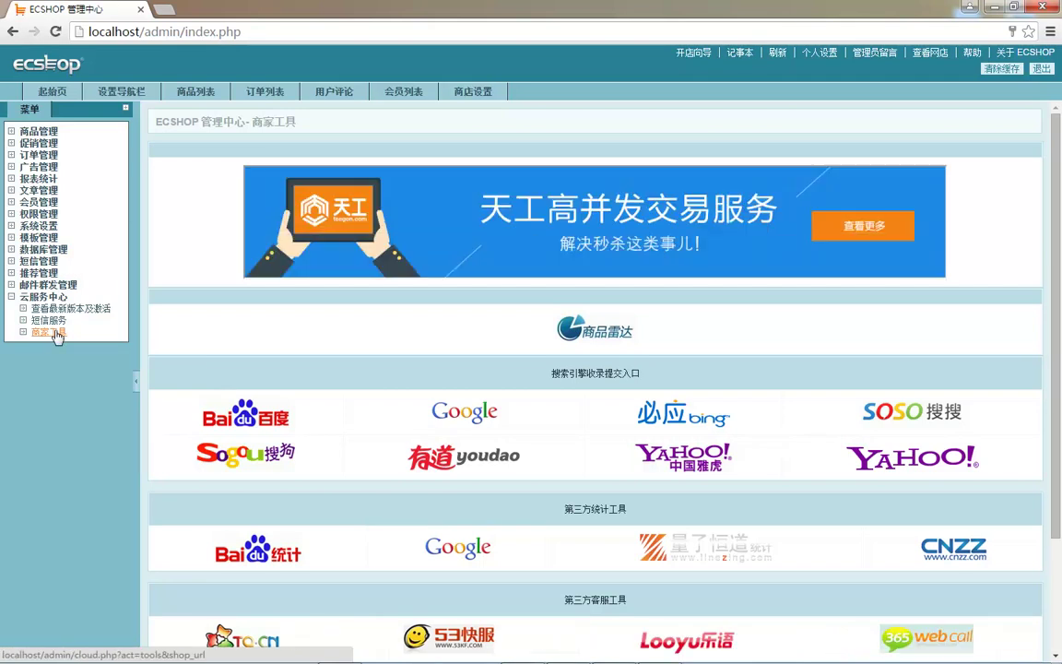
pyautogui.click(12, 286)
pyautogui.click(51, 285)
pyautogui.click(52, 284)
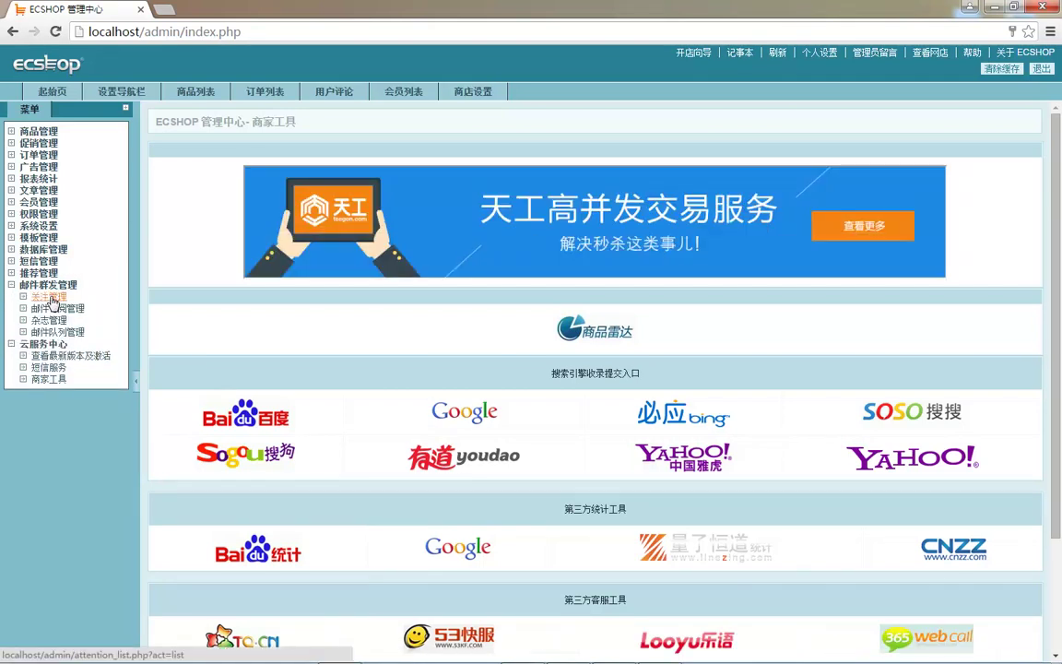
# - Open the follow, mail subscription, magazine and mail queue management pages in turn
pyautogui.click(51, 297)
pyautogui.click(57, 308)
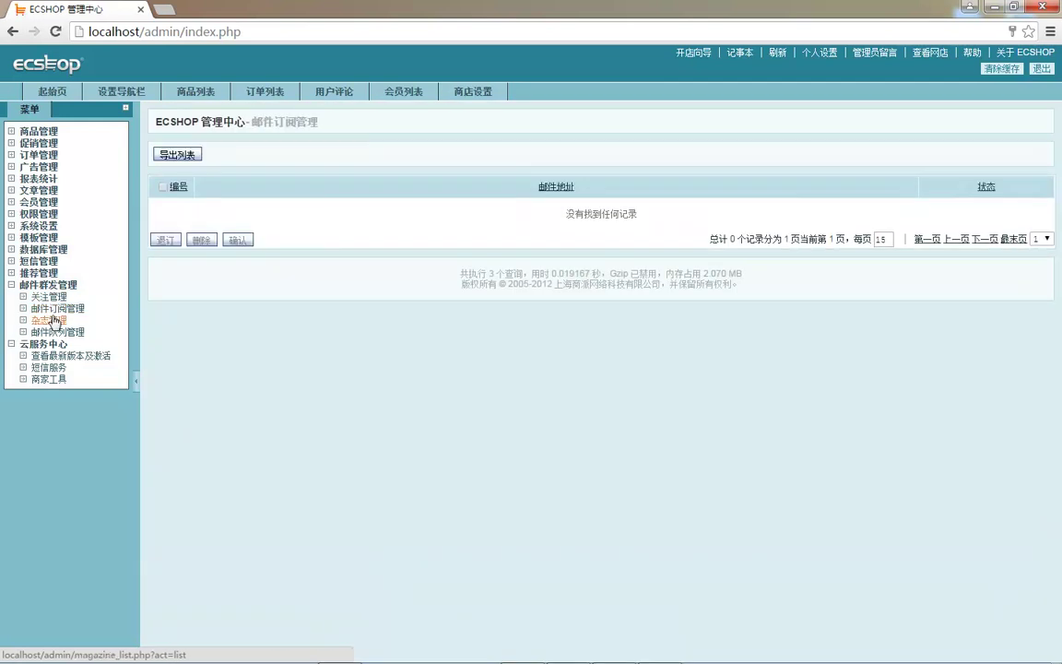
pyautogui.click(54, 320)
pyautogui.click(61, 337)
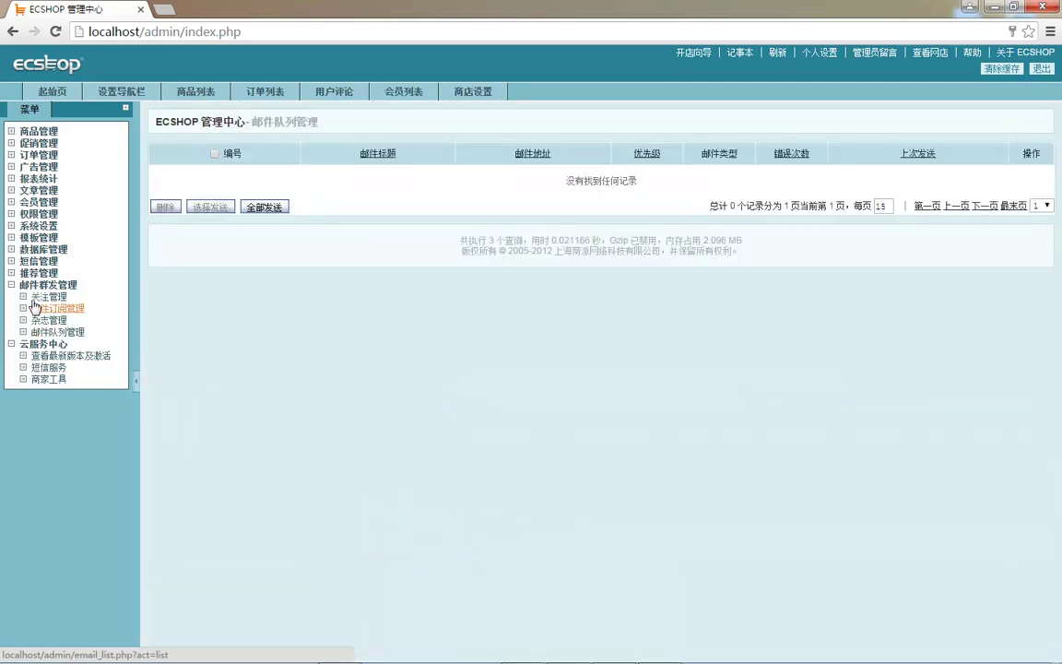
# - Collapse the bulk mail, cloud service and product management menu groups
pyautogui.click(12, 284)
pyautogui.click(11, 297)
pyautogui.moveTo(28, 307); pyautogui.dragTo(62, 135)
pyautogui.click(47, 373)
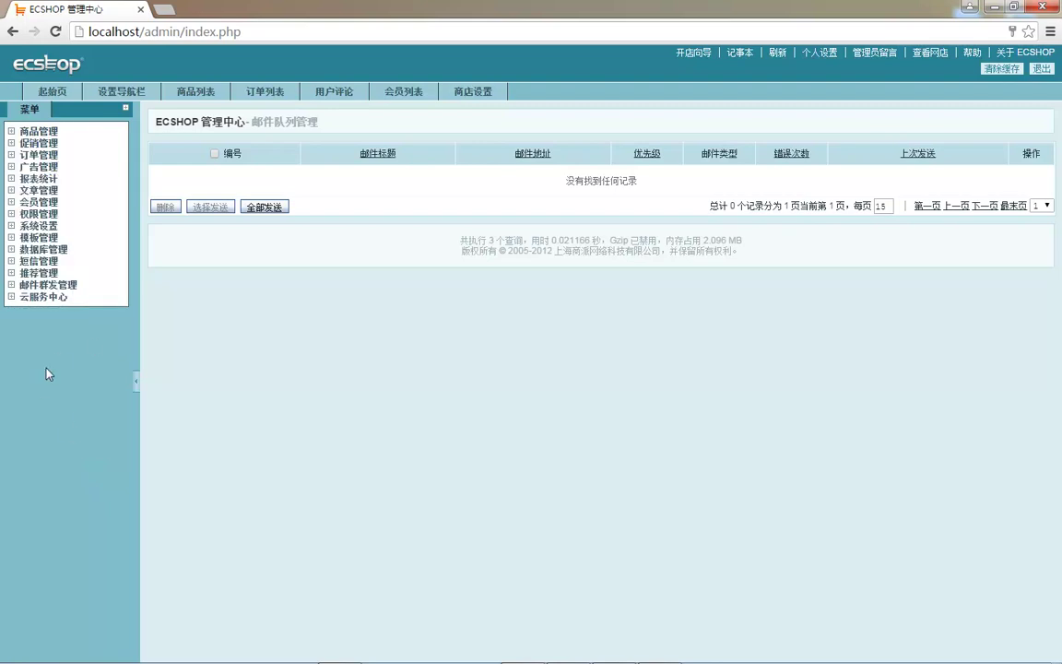
pyautogui.click(12, 134)
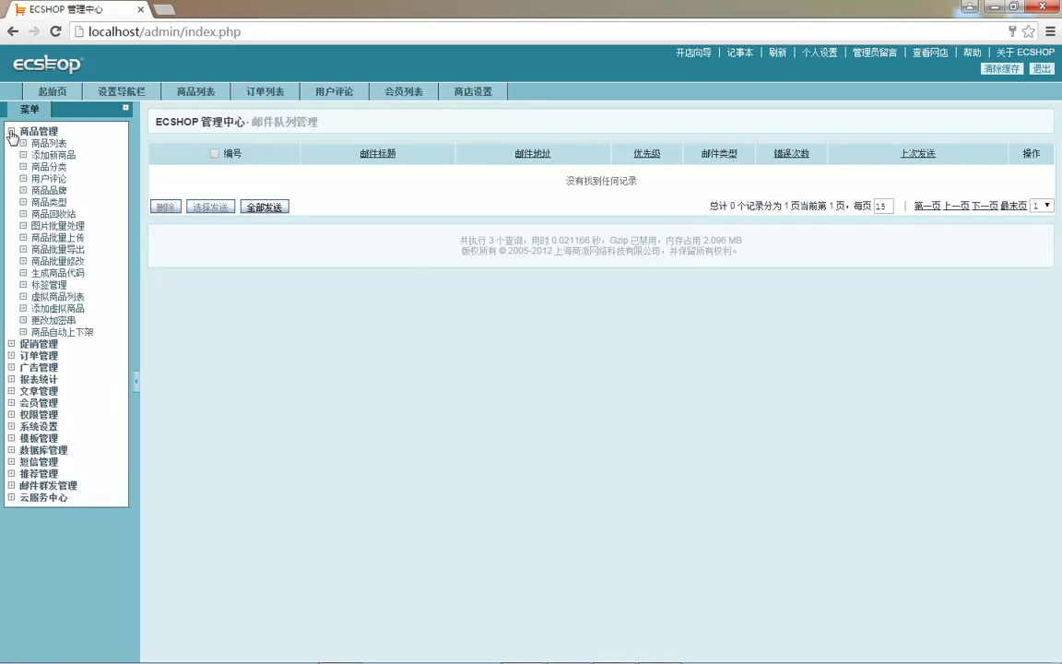
pyautogui.click(12, 133)
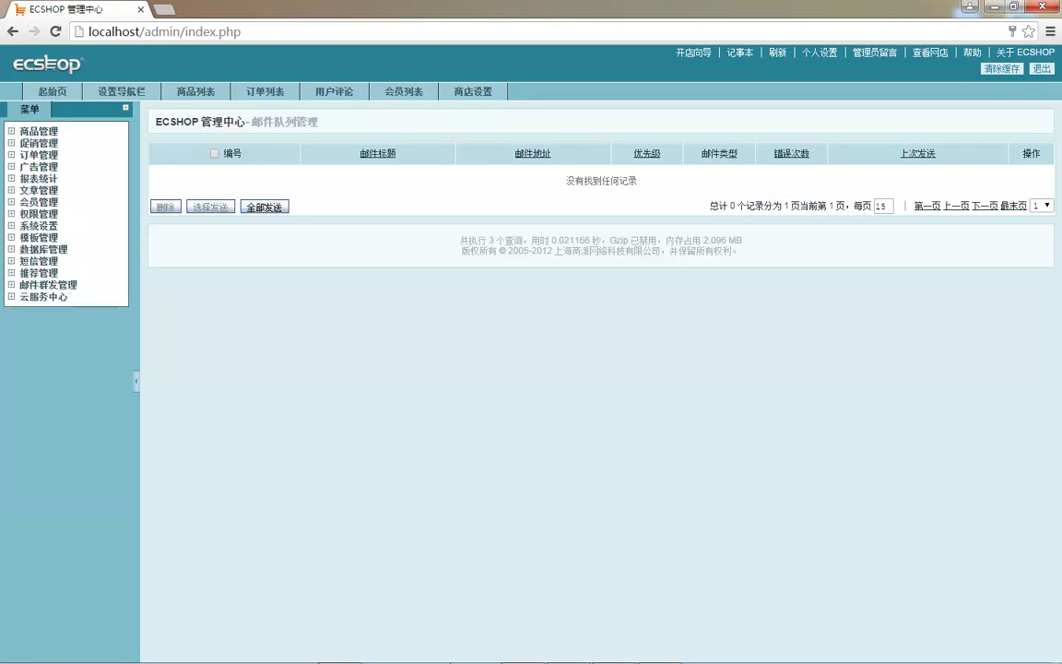
# - Check section 5.1 shop settings on the WPS chapter outline, then return to the browser
pyautogui.click(566, 653)
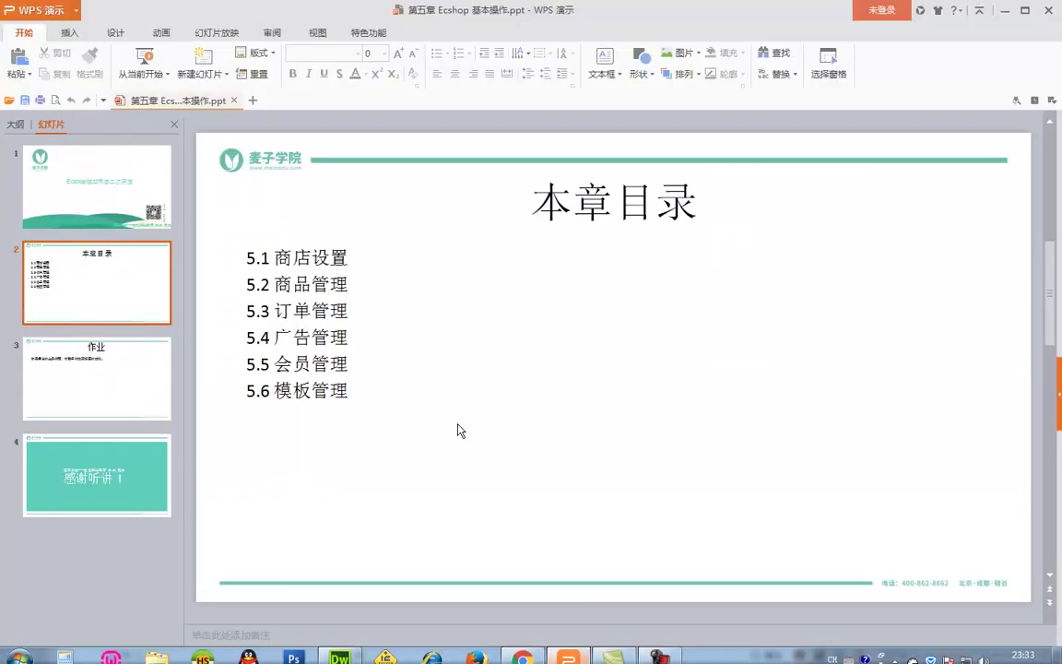
pyautogui.click(256, 259)
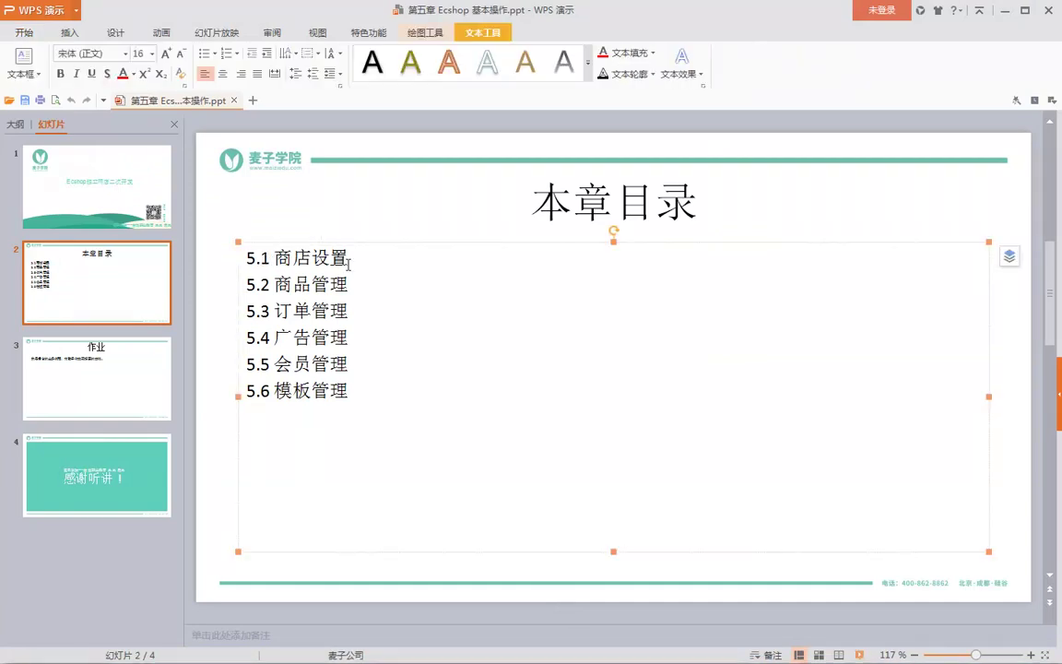
pyautogui.click(1002, 11)
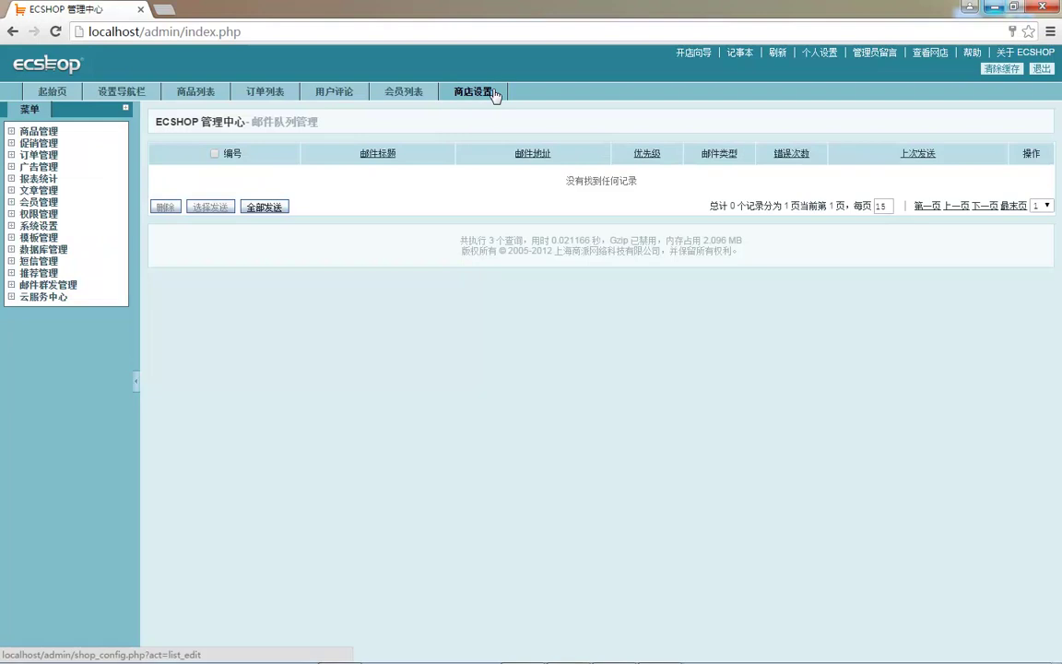
# - Open the 商店设置 shop information form and peek at the system settings menu group
pyautogui.click(481, 94)
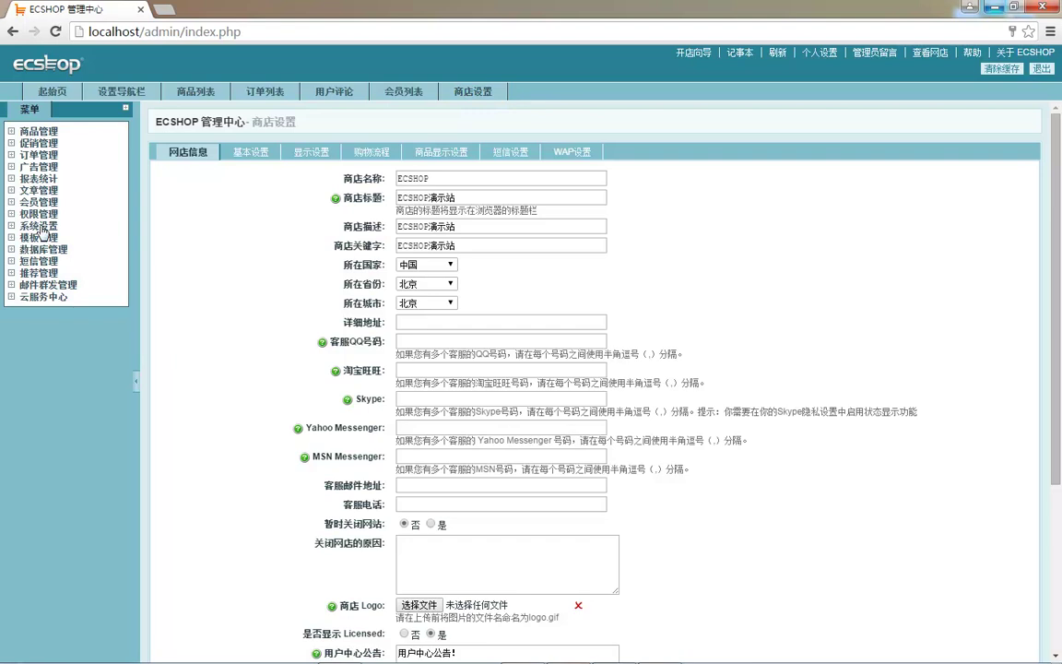
pyautogui.click(41, 228)
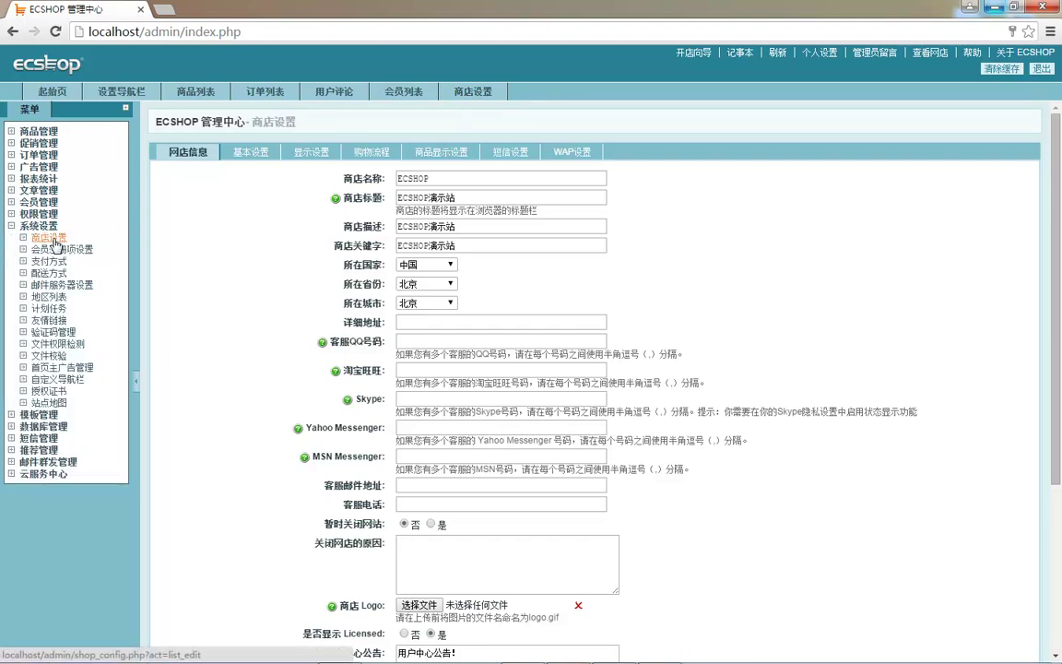
pyautogui.click(12, 226)
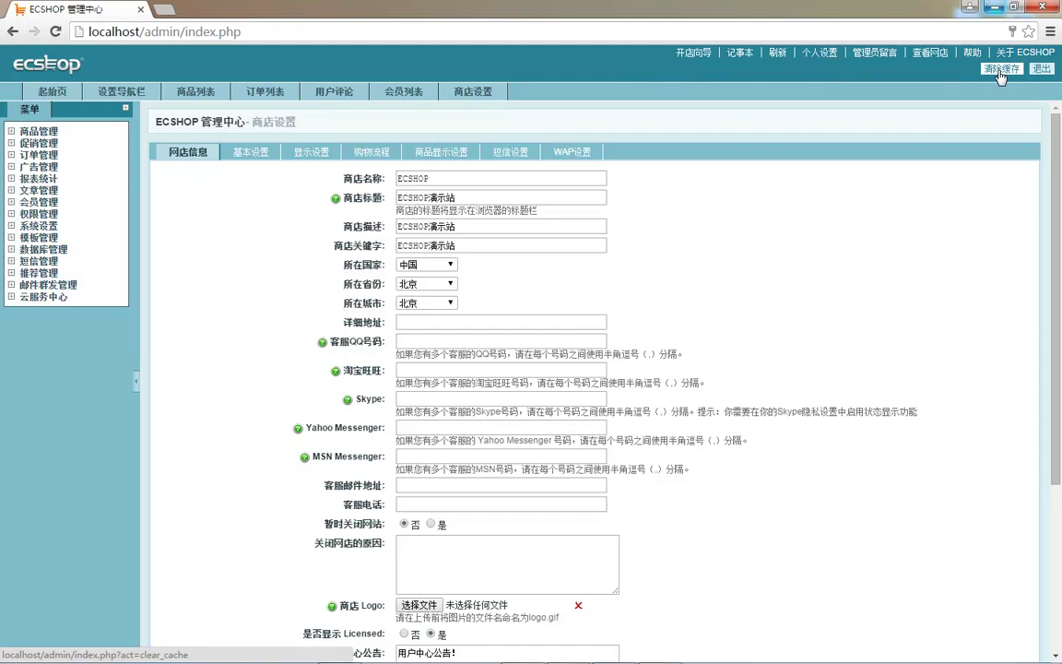
# - Review the 基本设置 section, including cache lifetime, then go to the 设置导航栏 profile page
pyautogui.click(242, 152)
pyautogui.scroll(-2, 376, 445)
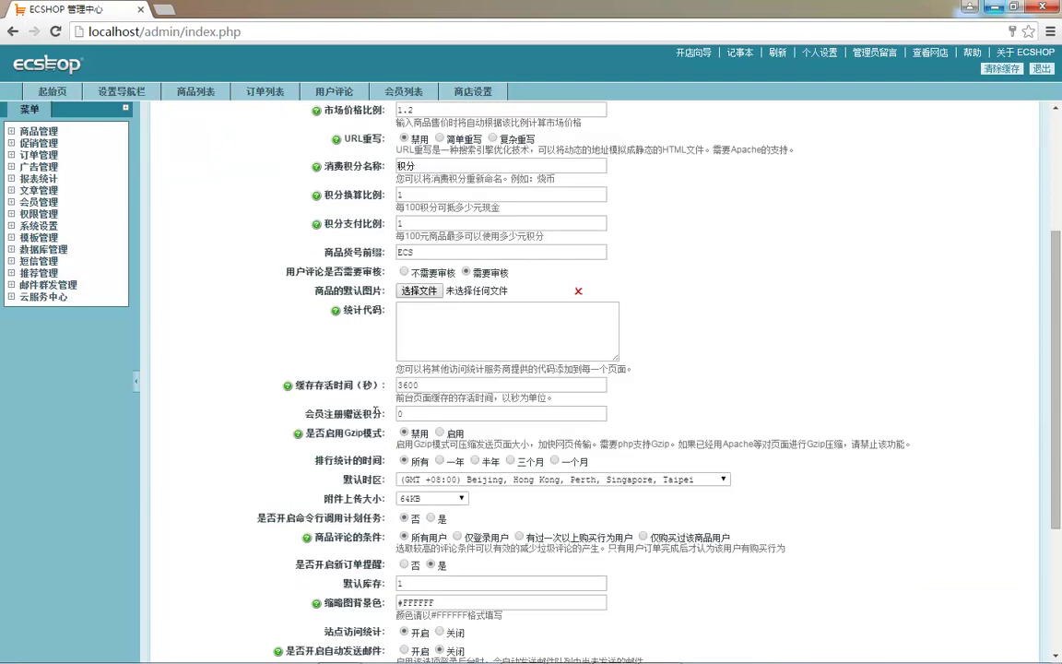
pyautogui.moveTo(298, 384); pyautogui.dragTo(353, 385)
pyautogui.click(353, 386)
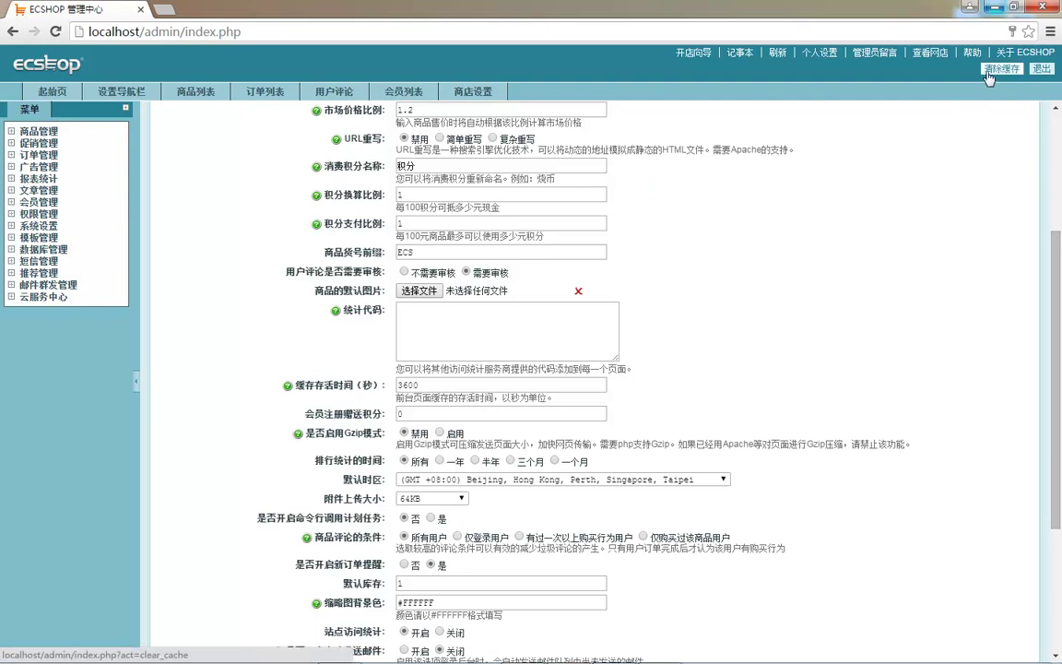
pyautogui.scroll(2, 435, 194)
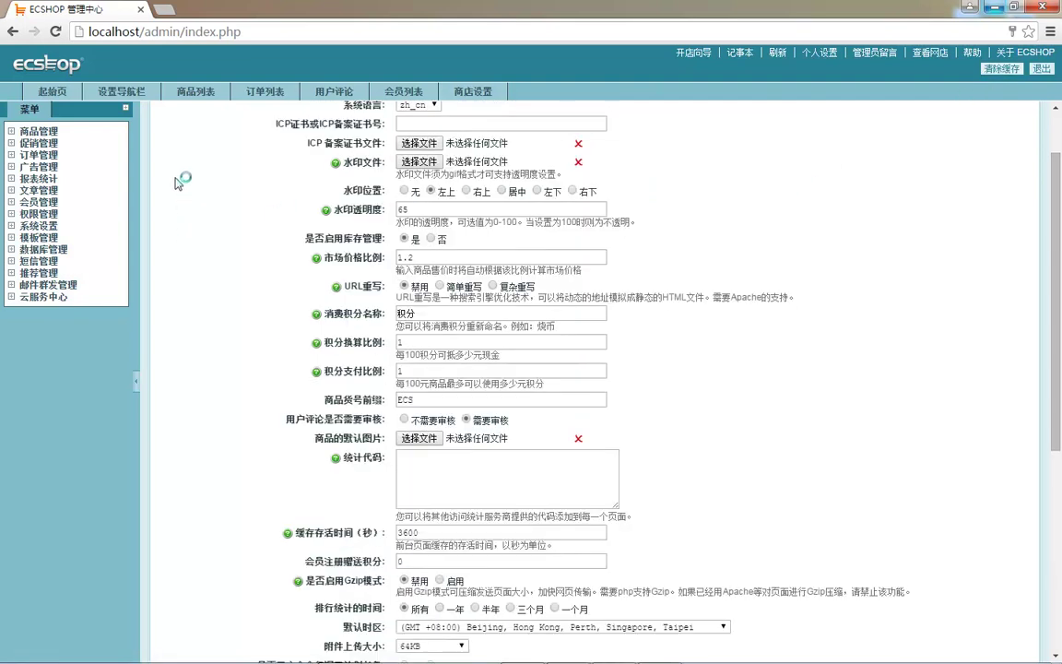
pyautogui.click(127, 97)
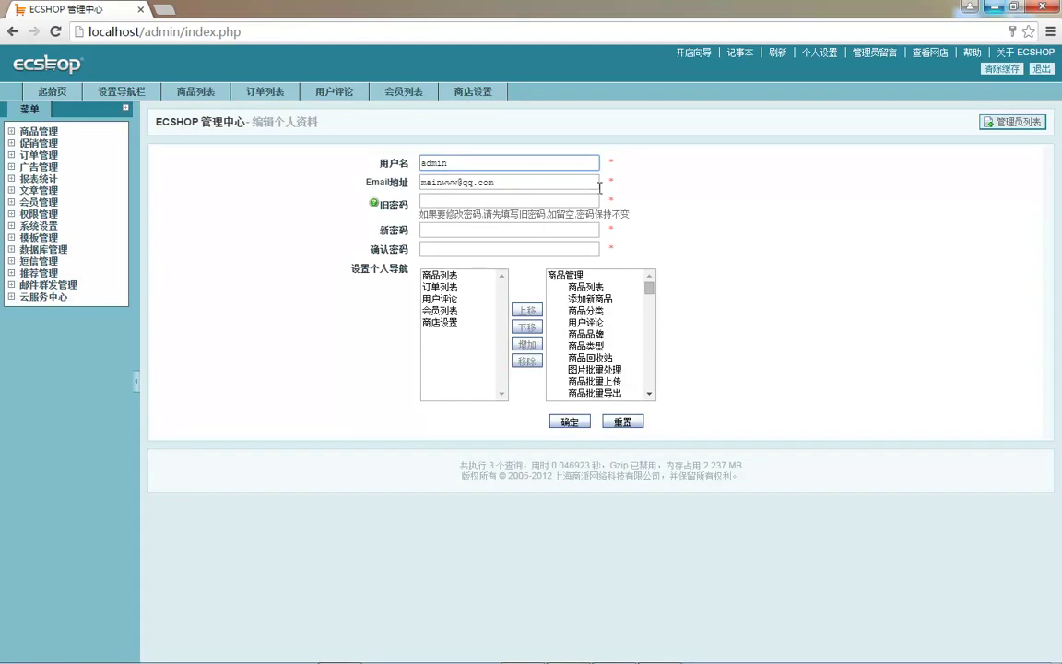
# - Add 添加新商品 to the personal navigation, save, and try the new shortcut
pyautogui.click(604, 300)
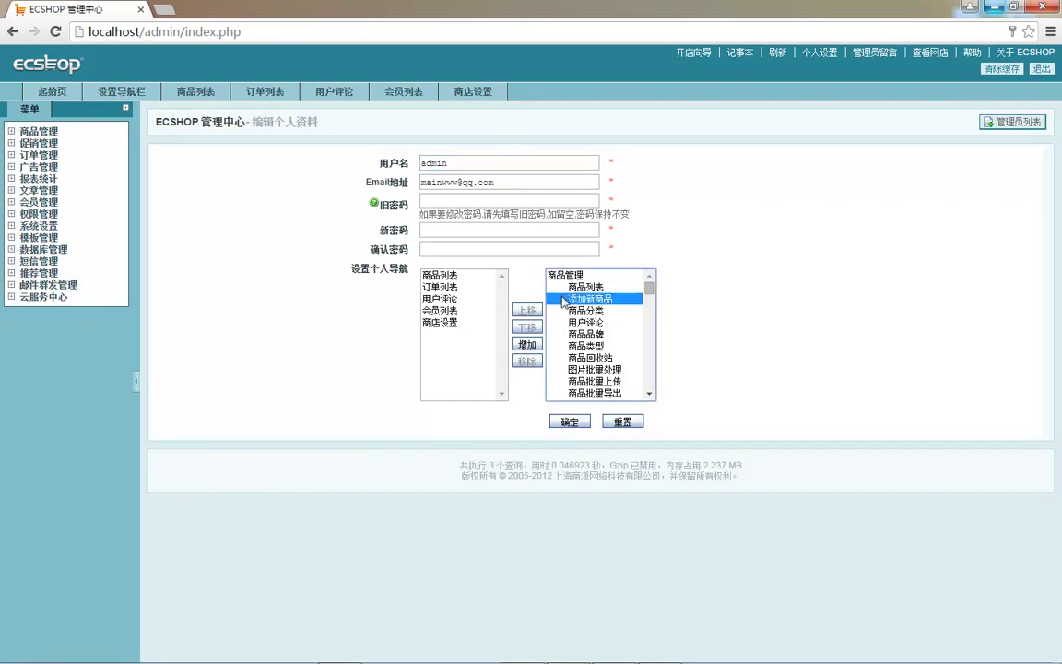
pyautogui.click(526, 344)
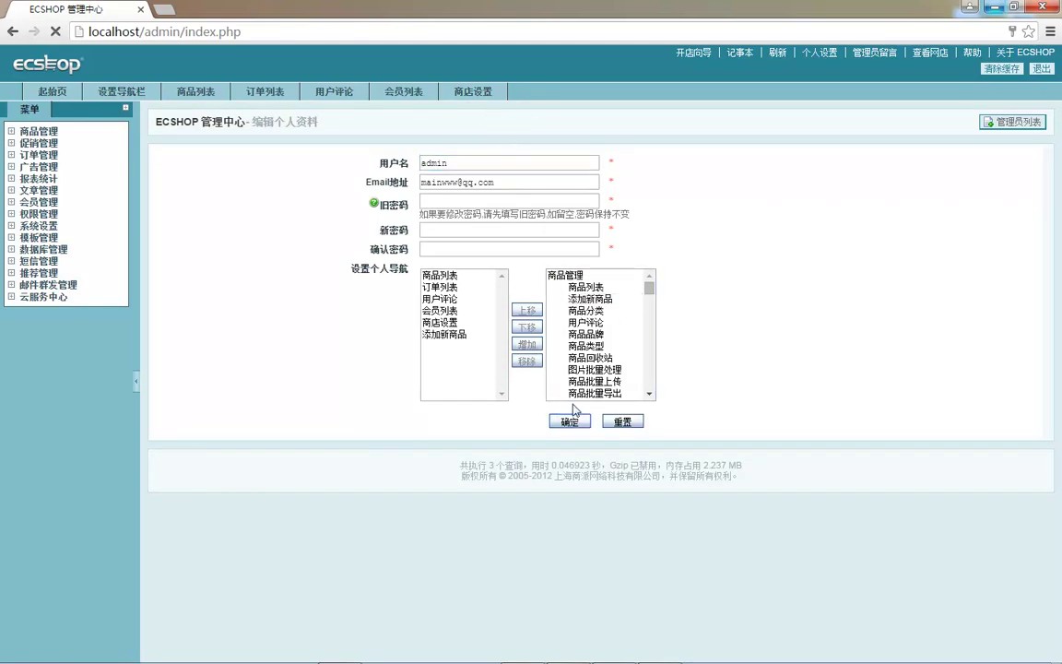
pyautogui.click(570, 420)
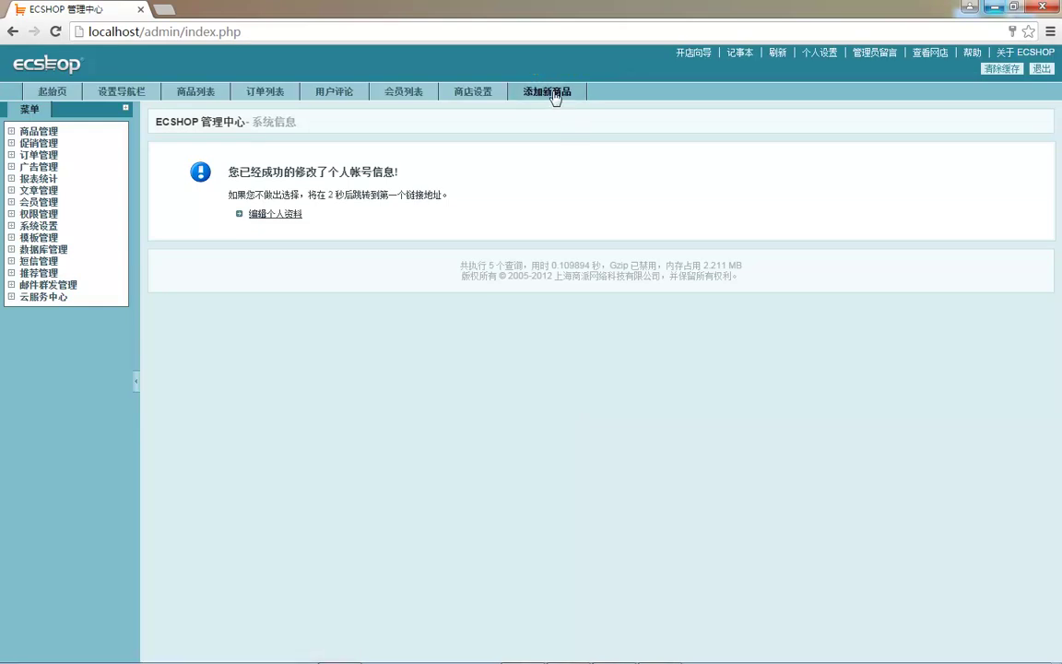
pyautogui.click(540, 92)
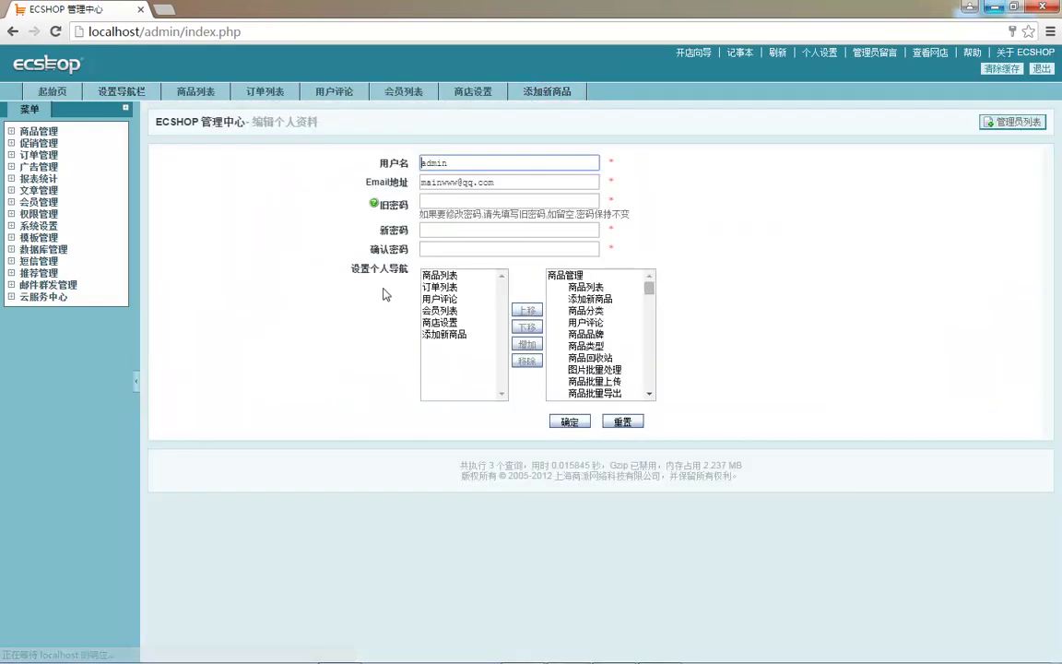
# - Remove 添加新商品 from the personal navigation, save, and return to 商店设置
pyautogui.click(441, 334)
pyautogui.click(528, 361)
pyautogui.click(570, 421)
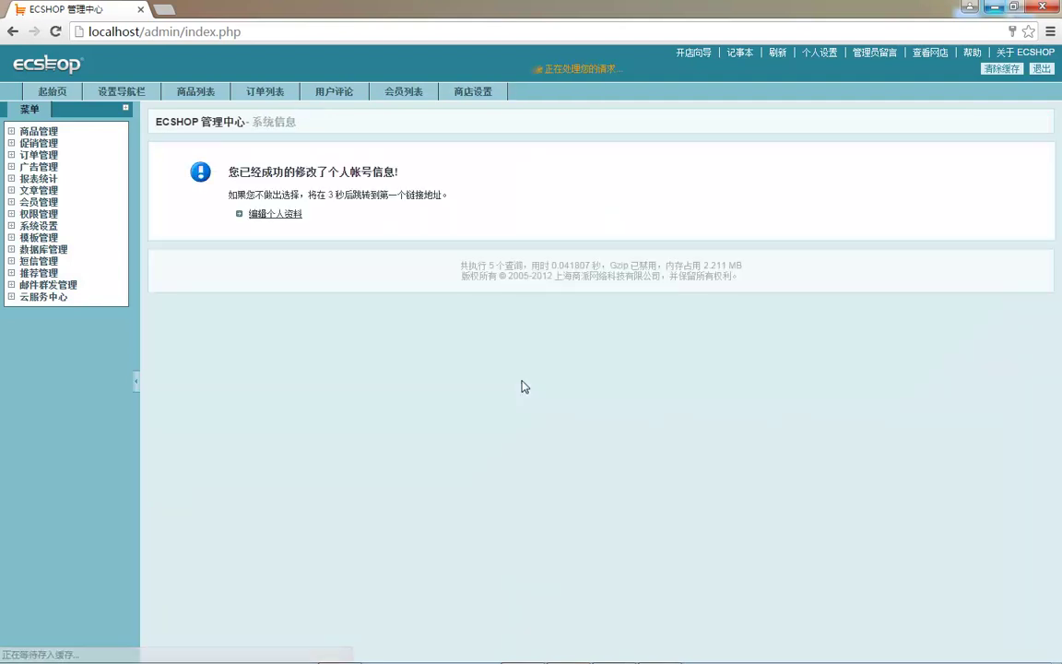
pyautogui.click(277, 216)
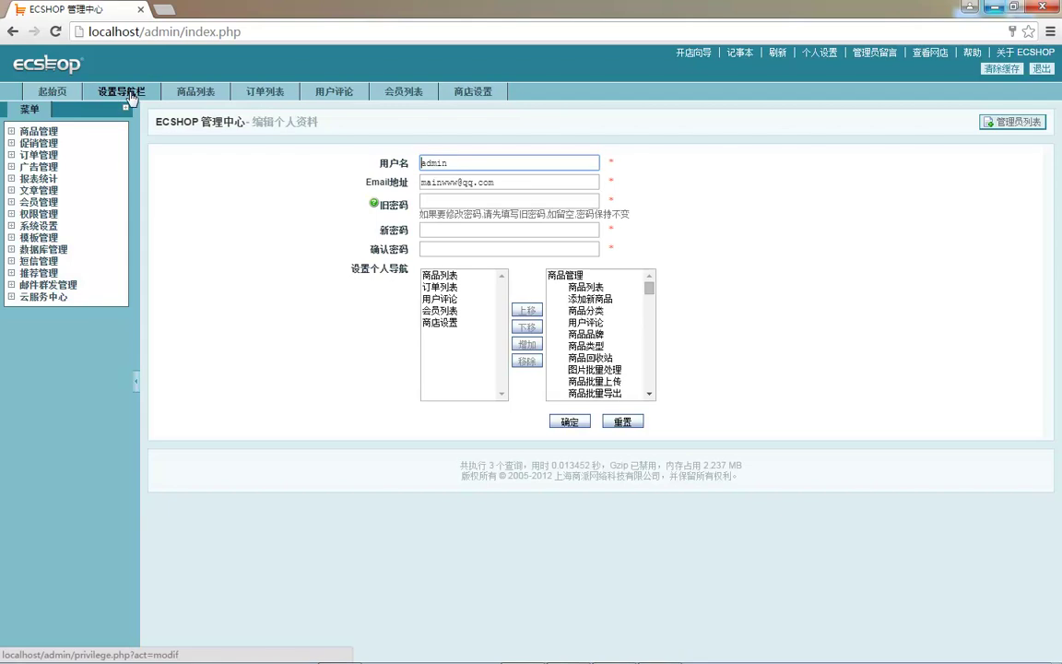
pyautogui.click(478, 96)
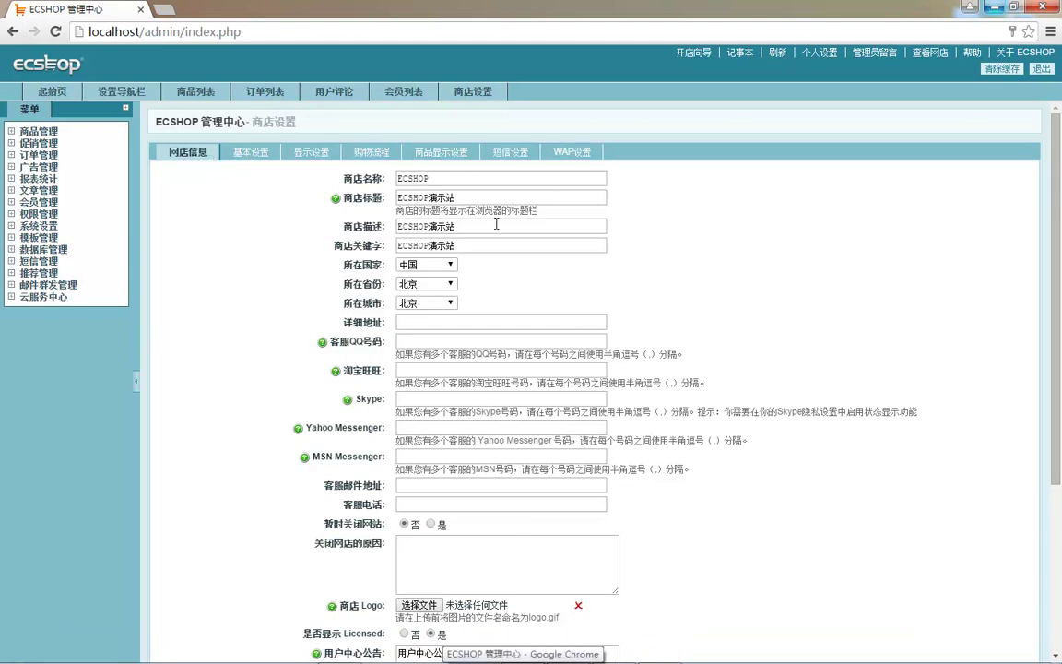
# - Connect HeidiSQL to the saved localhost database session
pyautogui.scroll(-1, 270, 281)
pyautogui.scroll(1, 270, 281)
pyautogui.moveTo(291, 643)
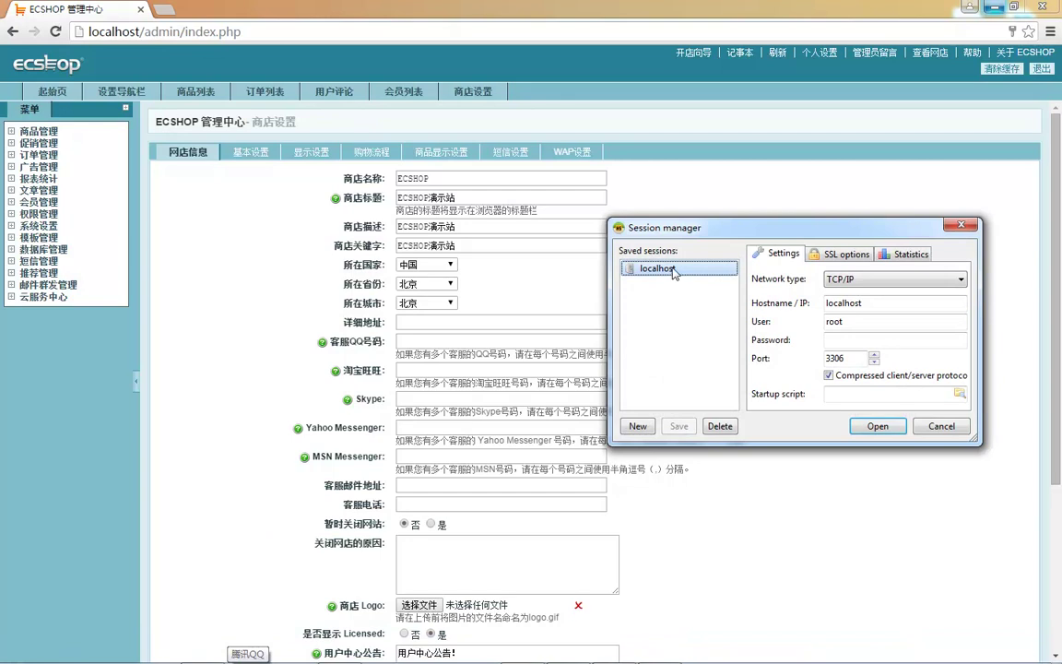
pyautogui.doubleClick(601, 244)
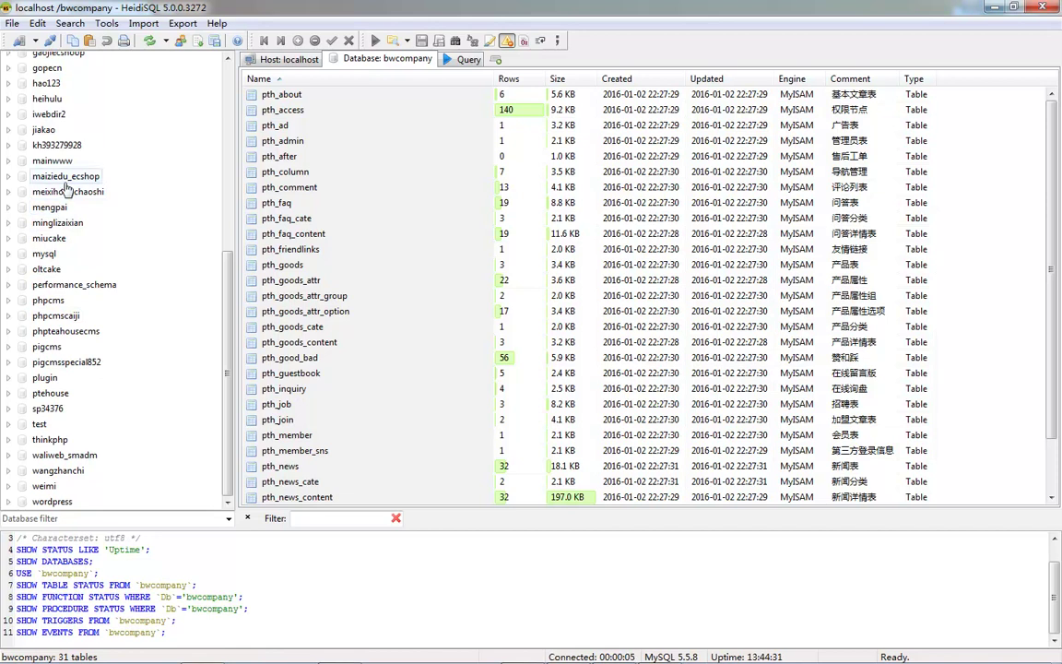
# - Open the maiziedu_ecshop database and select its ecs_shop_config table
pyautogui.click(67, 177)
pyautogui.scroll(-8, 143, 263)
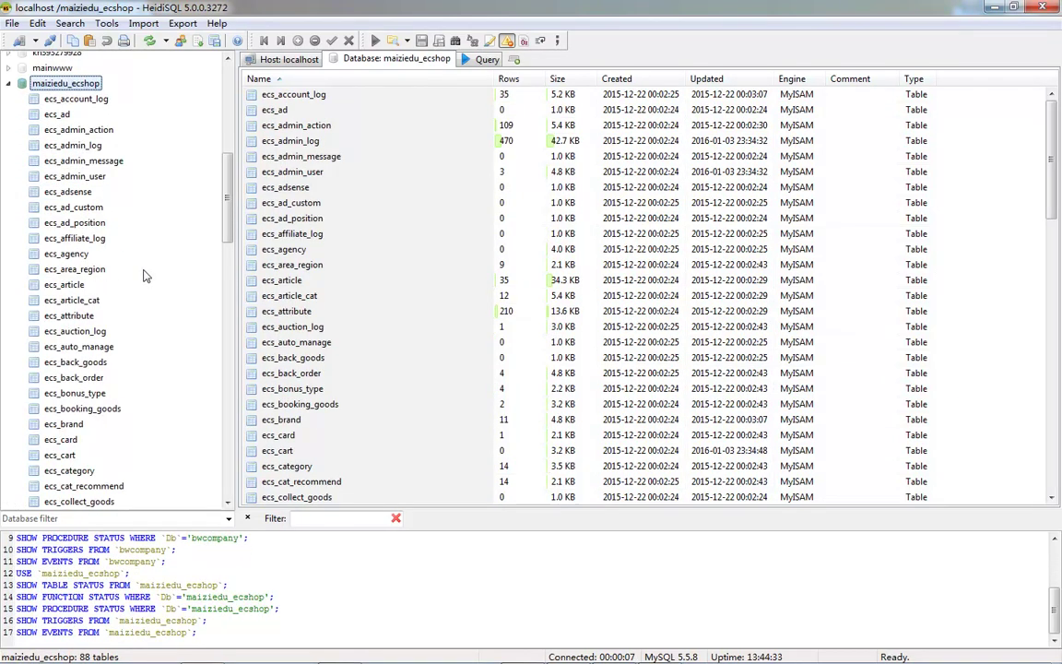
pyautogui.scroll(-13, 159, 294)
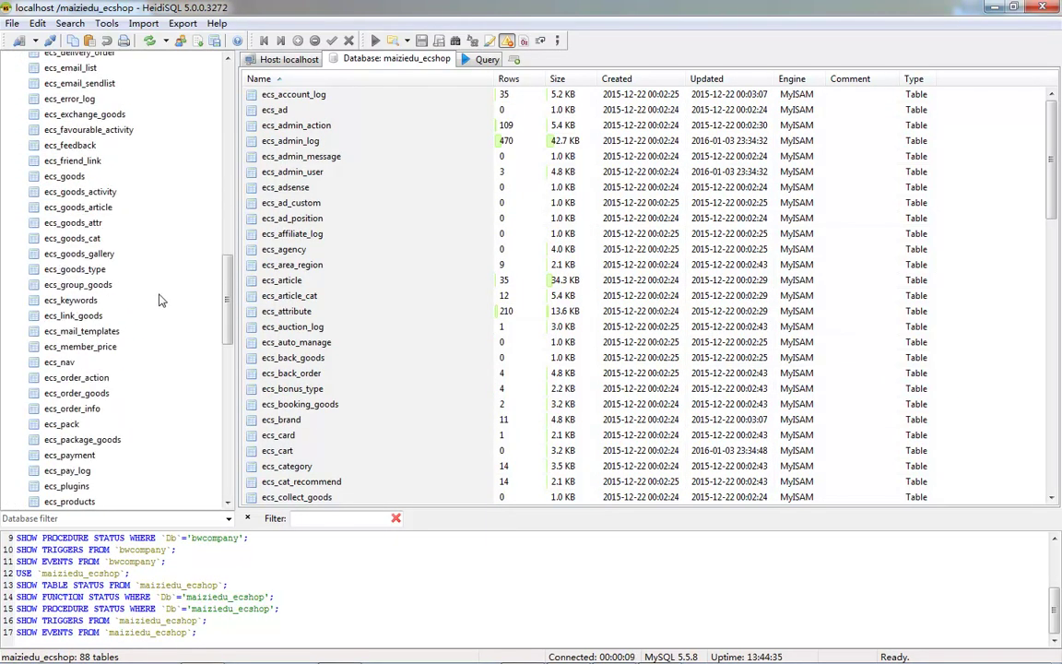
pyautogui.scroll(-3, 159, 303)
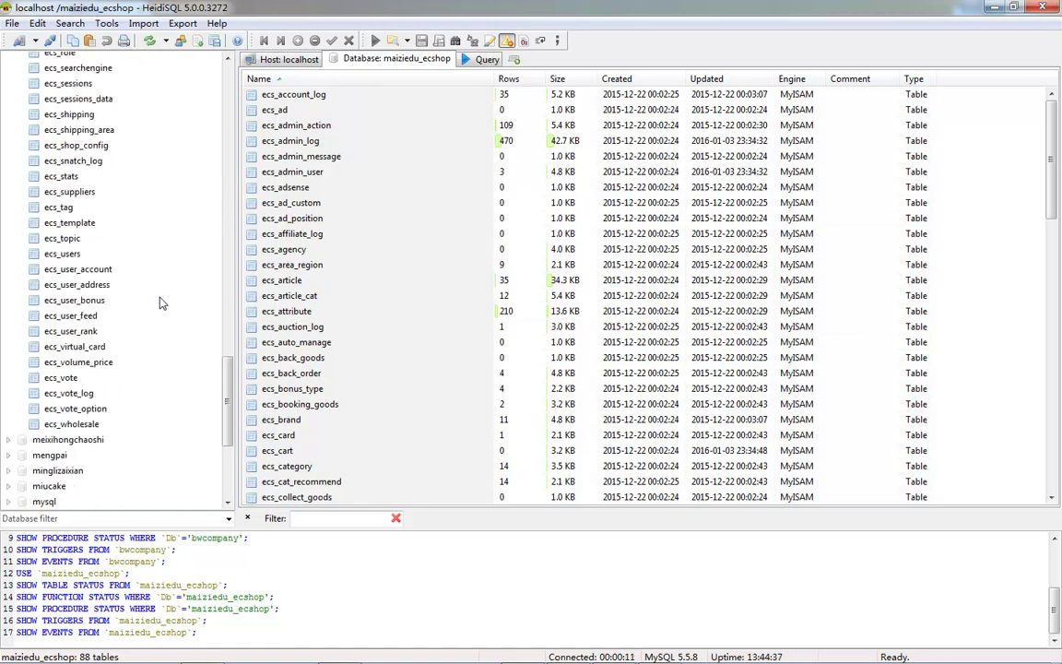
pyautogui.scroll(2, 116, 378)
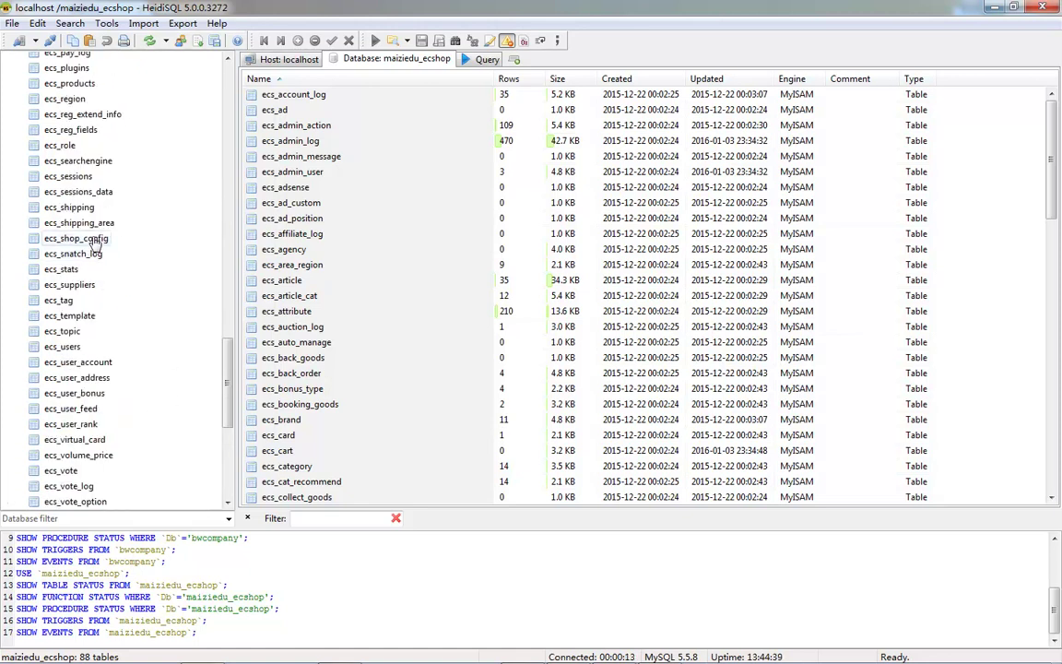
pyautogui.click(96, 240)
# - Show the ecs_shop_config data and match the shop_info and basic groups to the admin tabs
pyautogui.click(599, 61)
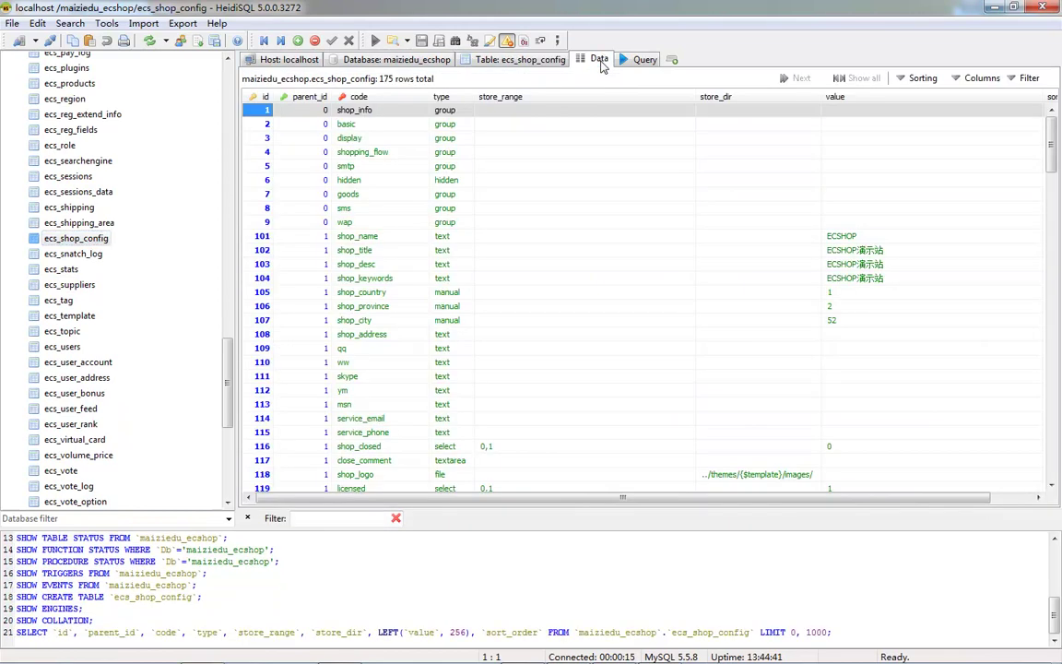
pyautogui.click(445, 109)
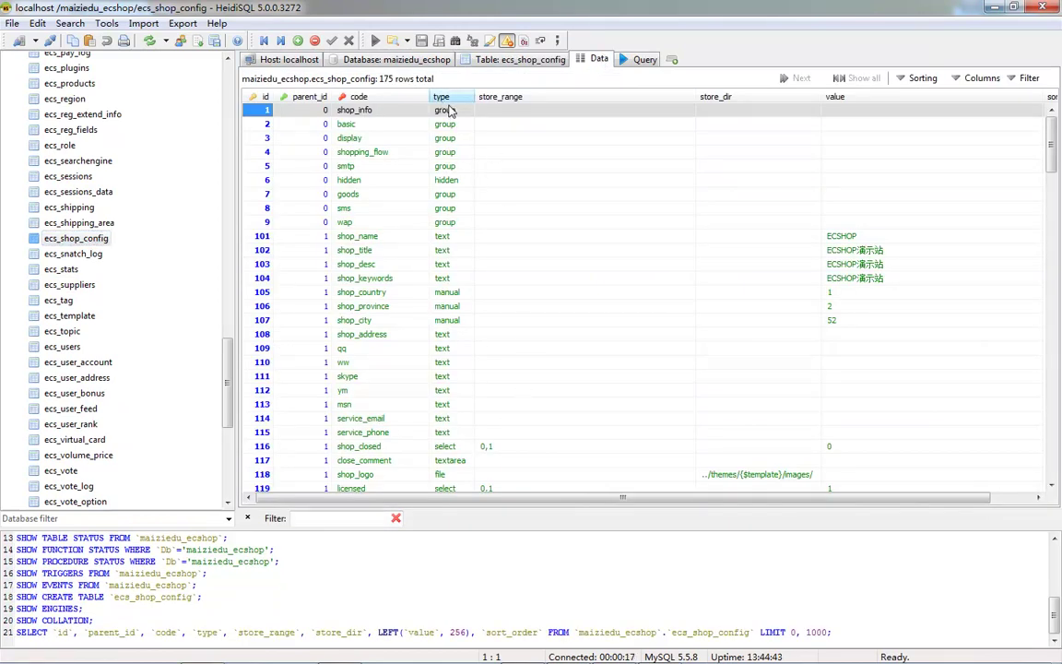
pyautogui.click(454, 138)
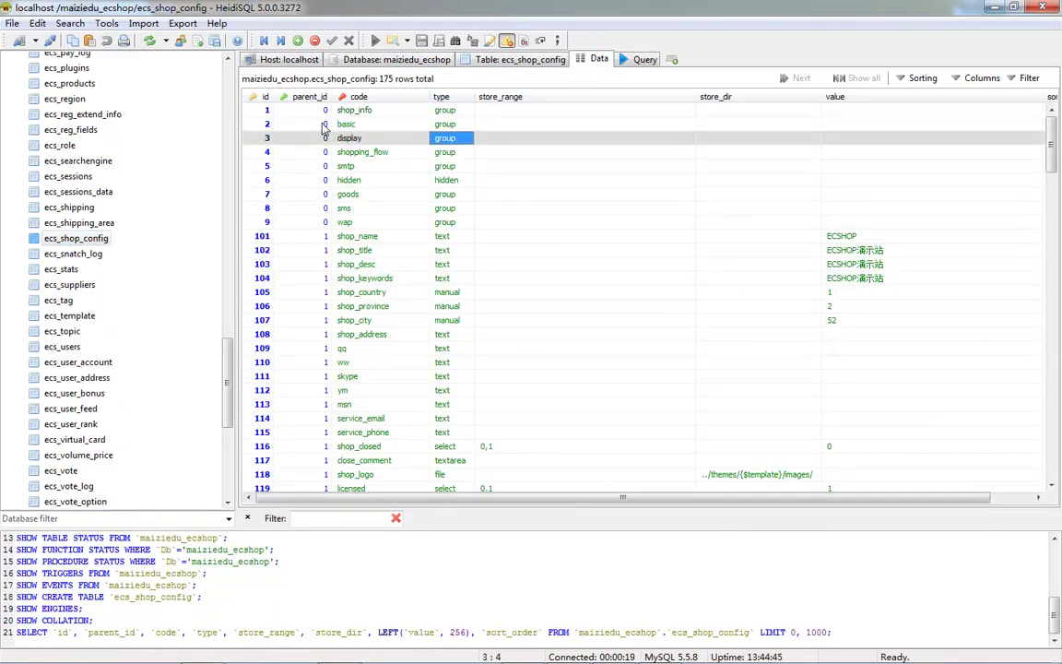
pyautogui.click(356, 117)
pyautogui.hotkey('alt', 'Tab')
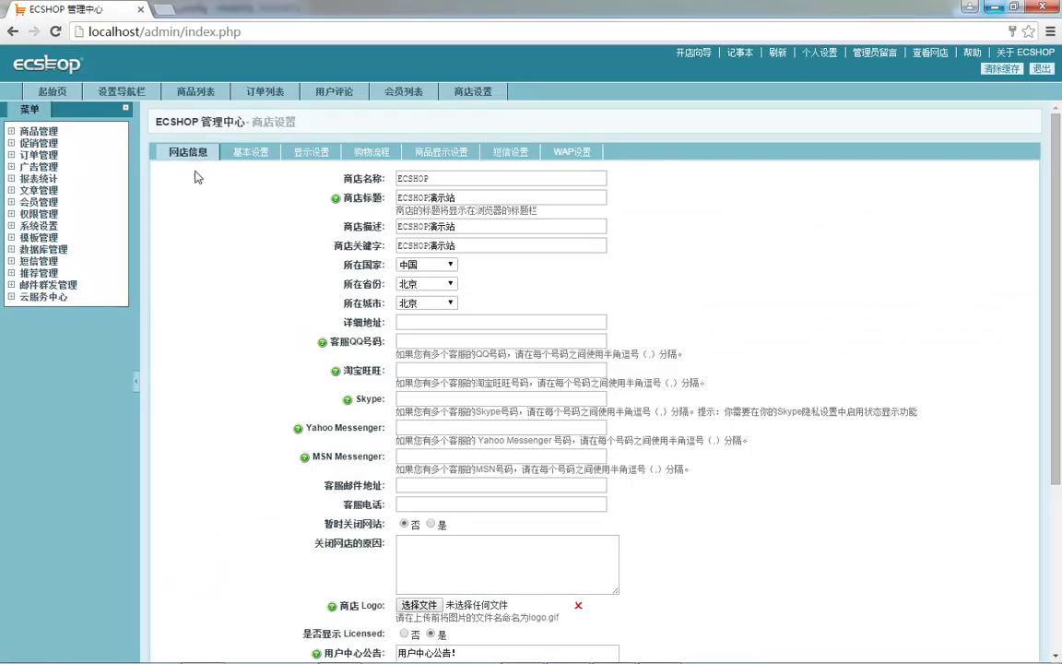
pyautogui.hotkey('alt', 'Tab')
pyautogui.click(363, 127)
pyautogui.hotkey('alt', 'Tab')
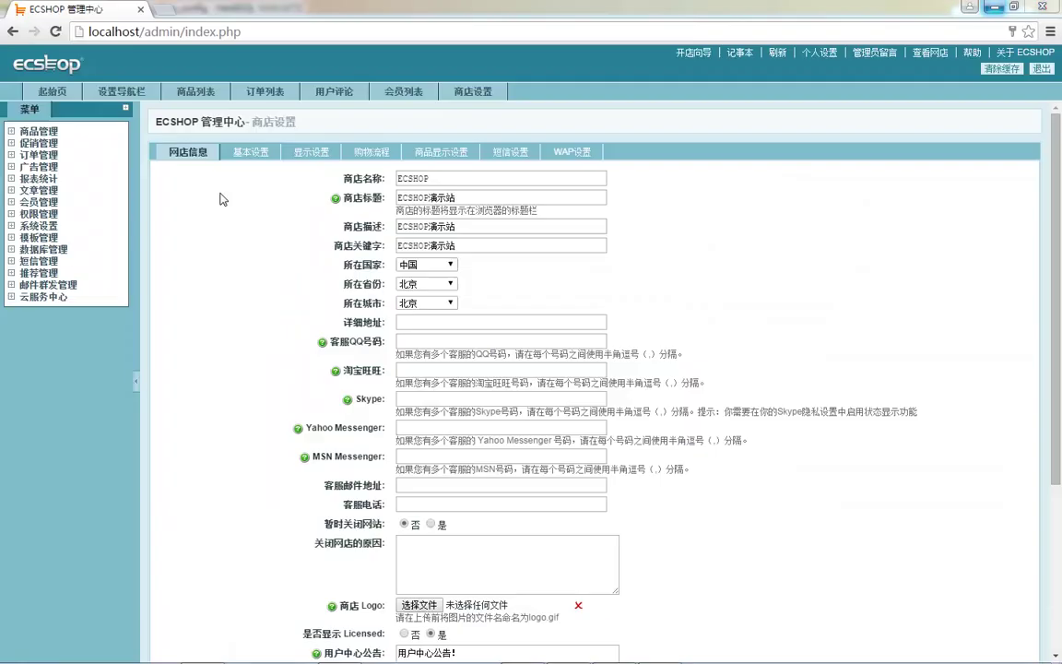
pyautogui.hotkey('alt', 'Tab')
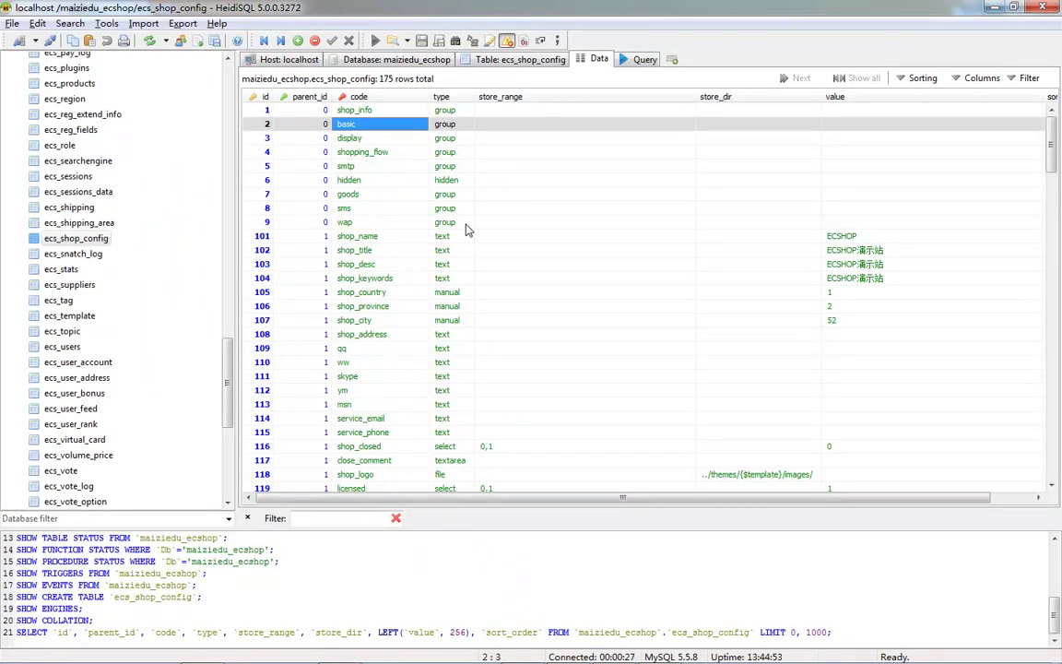
# - Point out the wap, shopping_flow, smtp, goods and sms setting groups in the table
pyautogui.click(457, 224)
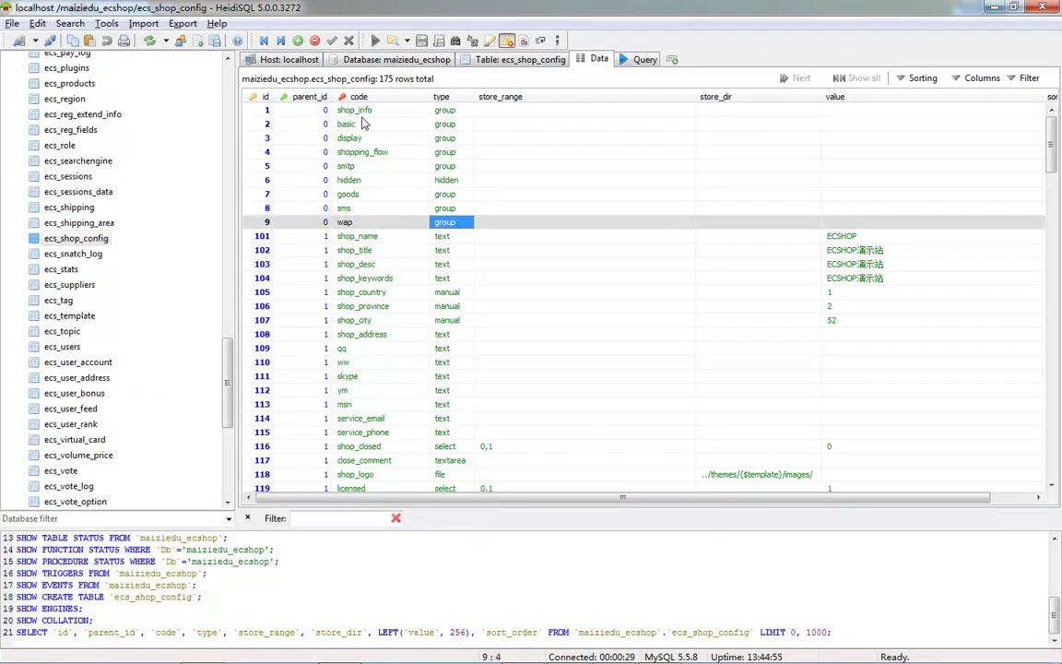
pyautogui.click(455, 153)
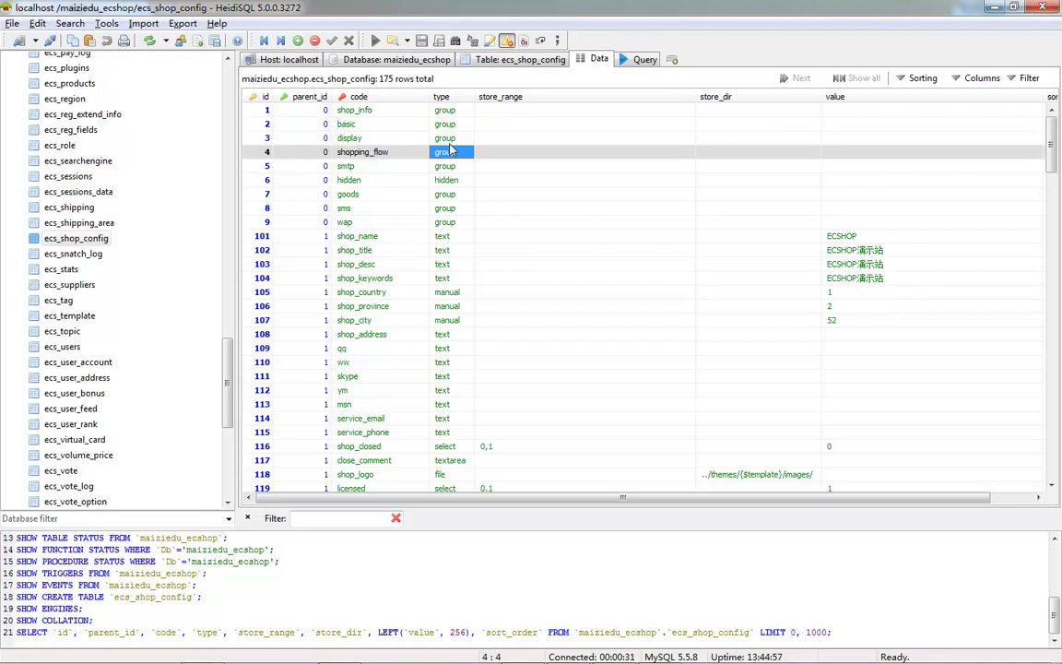
pyautogui.click(455, 166)
pyautogui.click(455, 195)
pyautogui.click(452, 209)
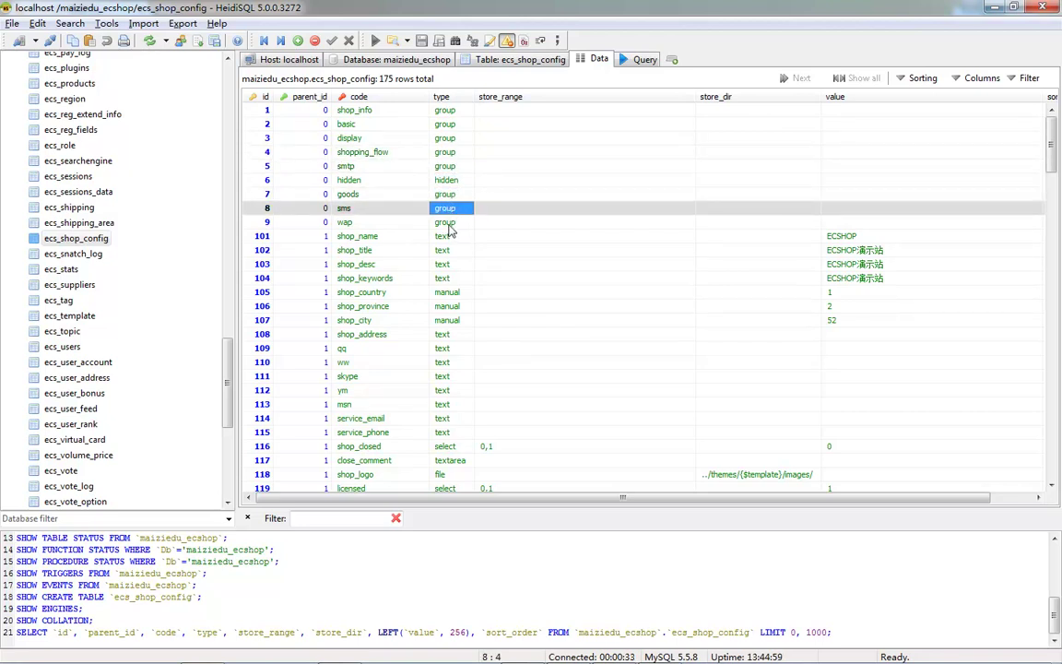
pyautogui.click(451, 224)
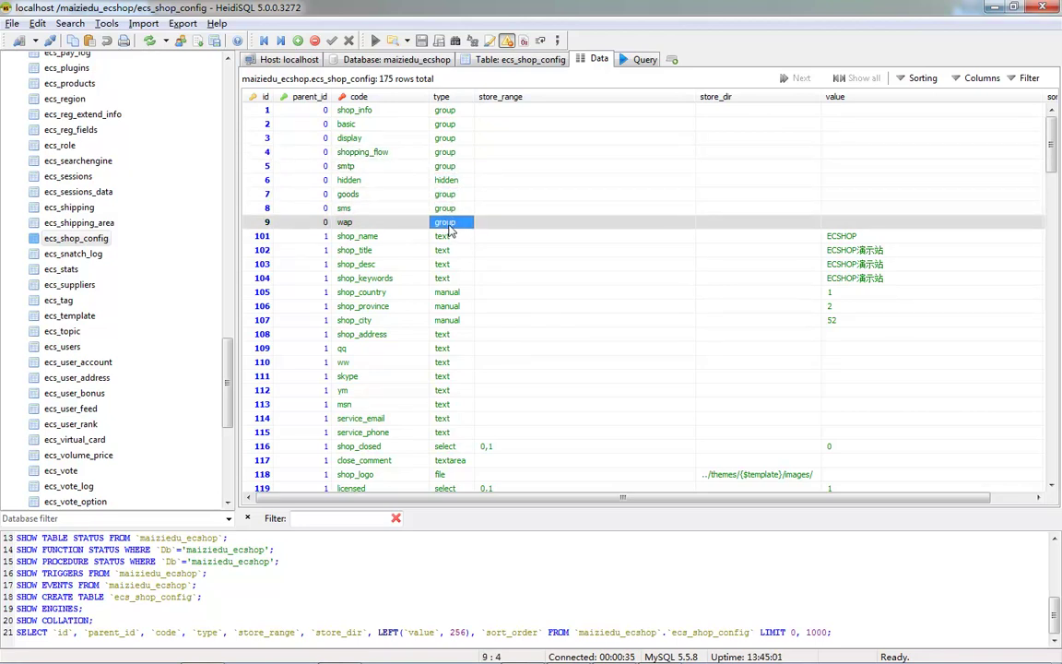
pyautogui.click(382, 155)
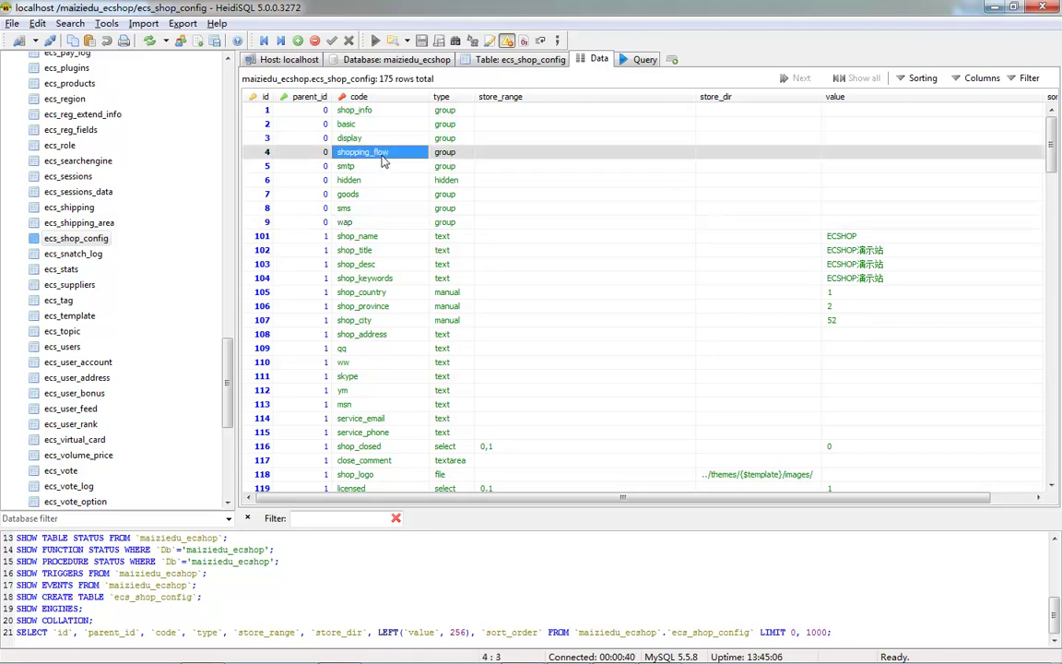
# - Compare the admin SMS and WAP sections with the smtp group, ending on 网店信息
pyautogui.hotkey('alt', 'Tab')
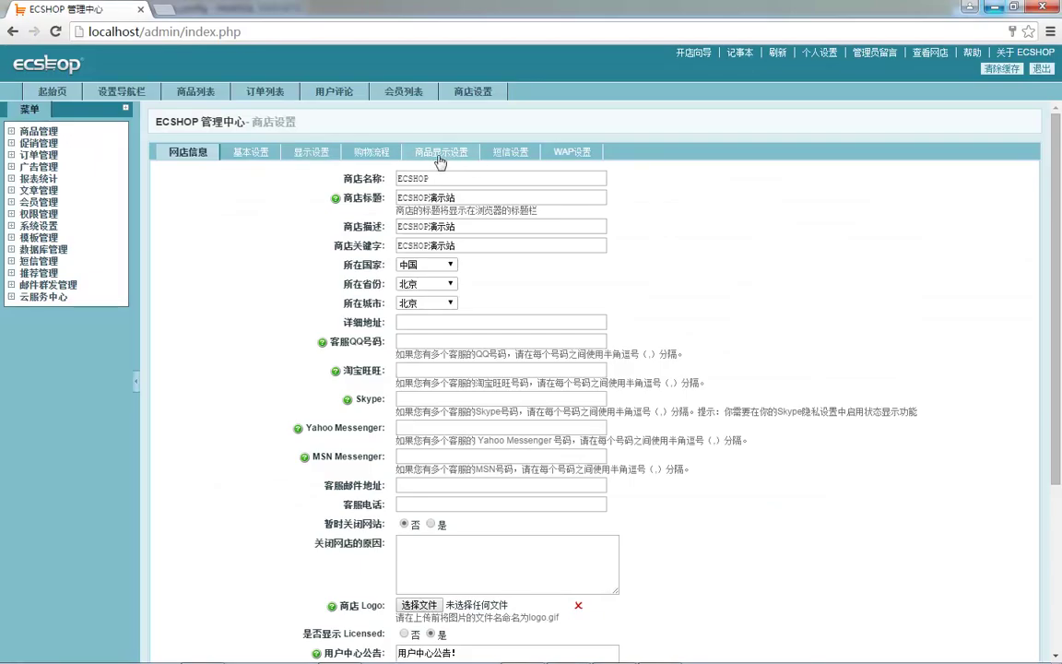
pyautogui.click(509, 157)
pyautogui.click(571, 151)
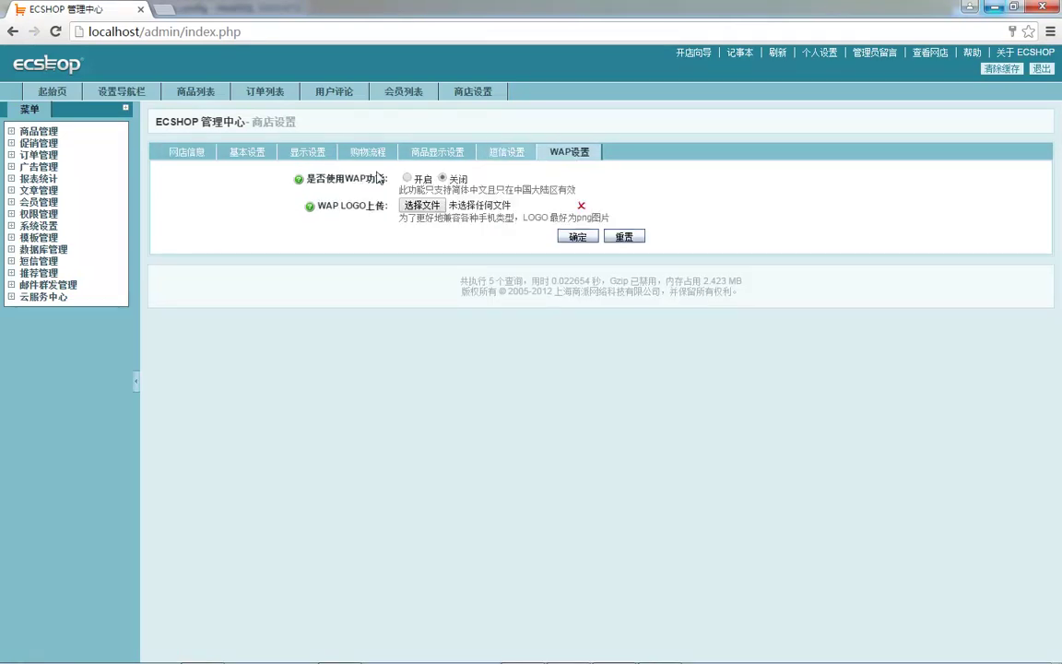
pyautogui.hotkey('alt', 'Tab')
pyautogui.click(351, 168)
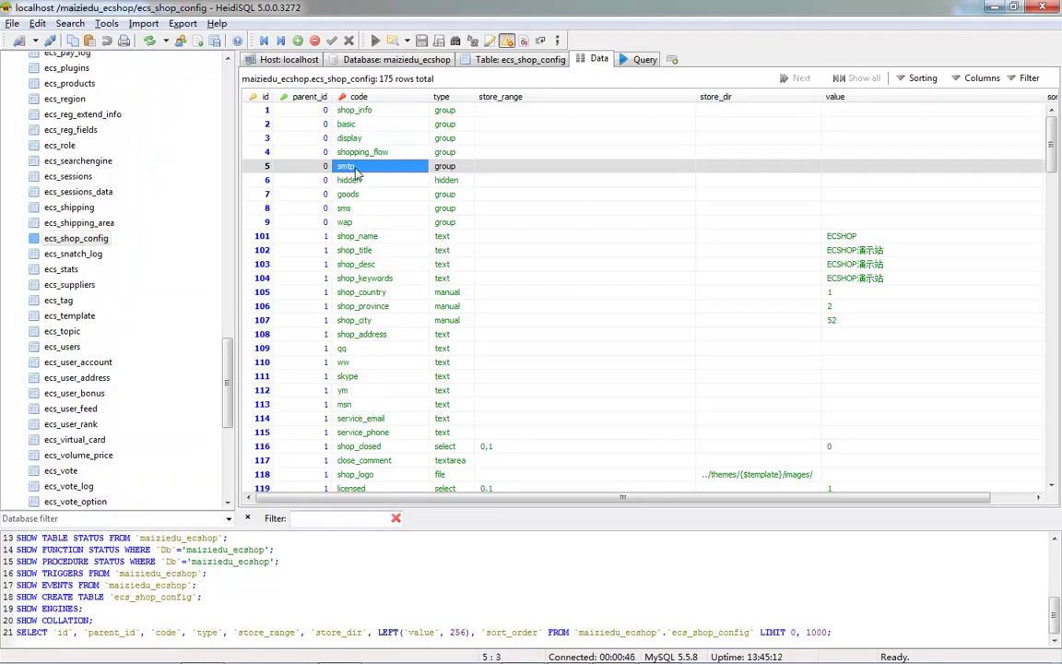
pyautogui.hotkey('alt', 'Tab')
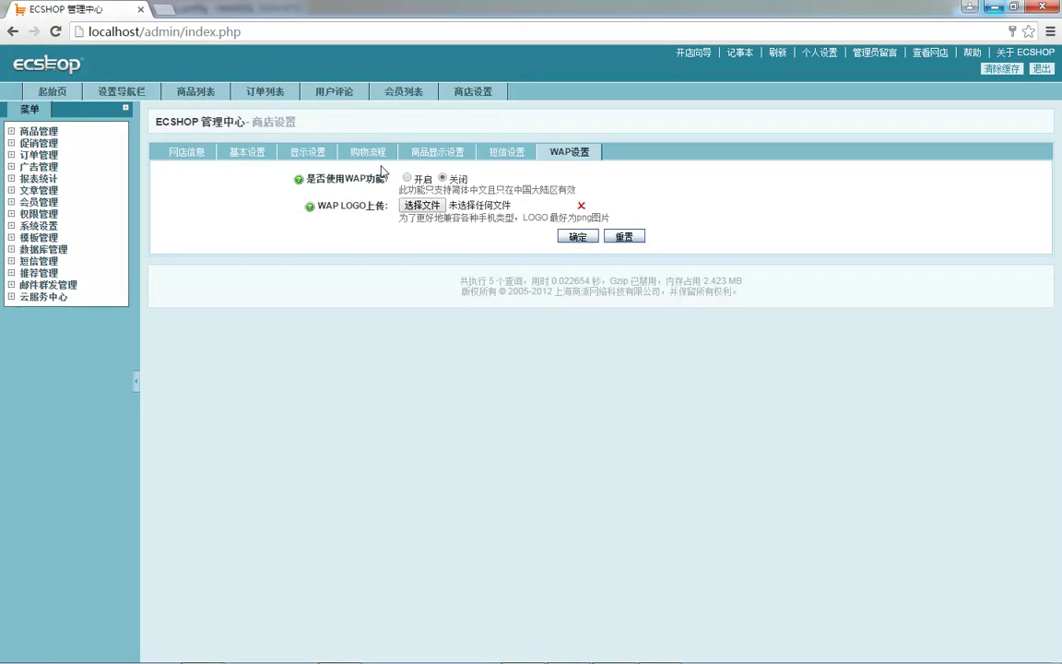
pyautogui.click(186, 149)
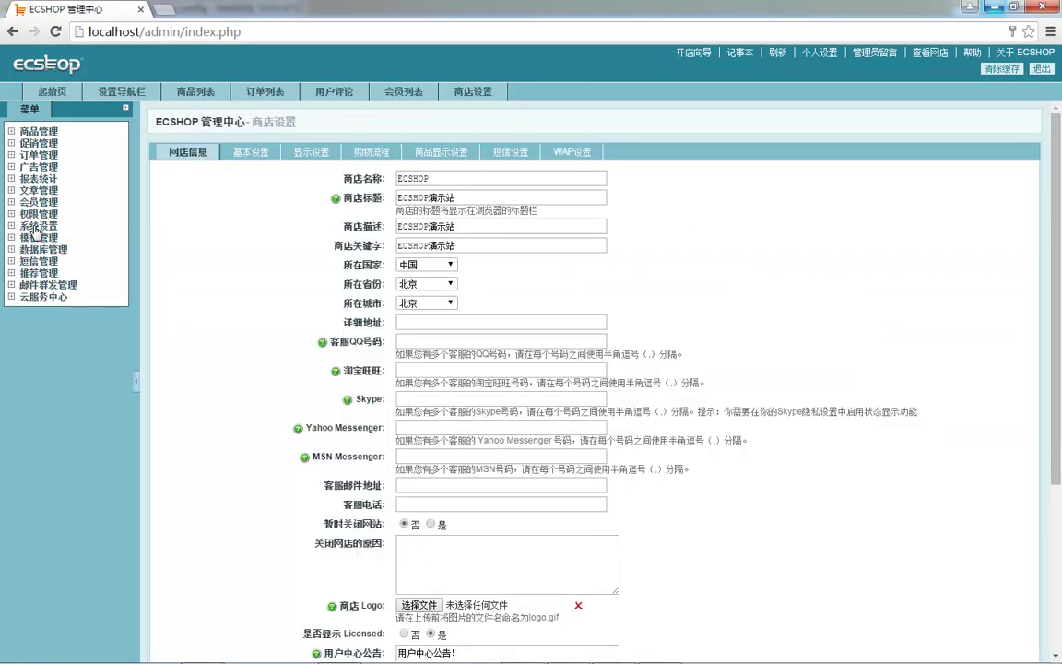
# - Compare the shop_info, shop_keywords and shop_country rows' types with the admin form
pyautogui.hotkey('alt', 'Tab')
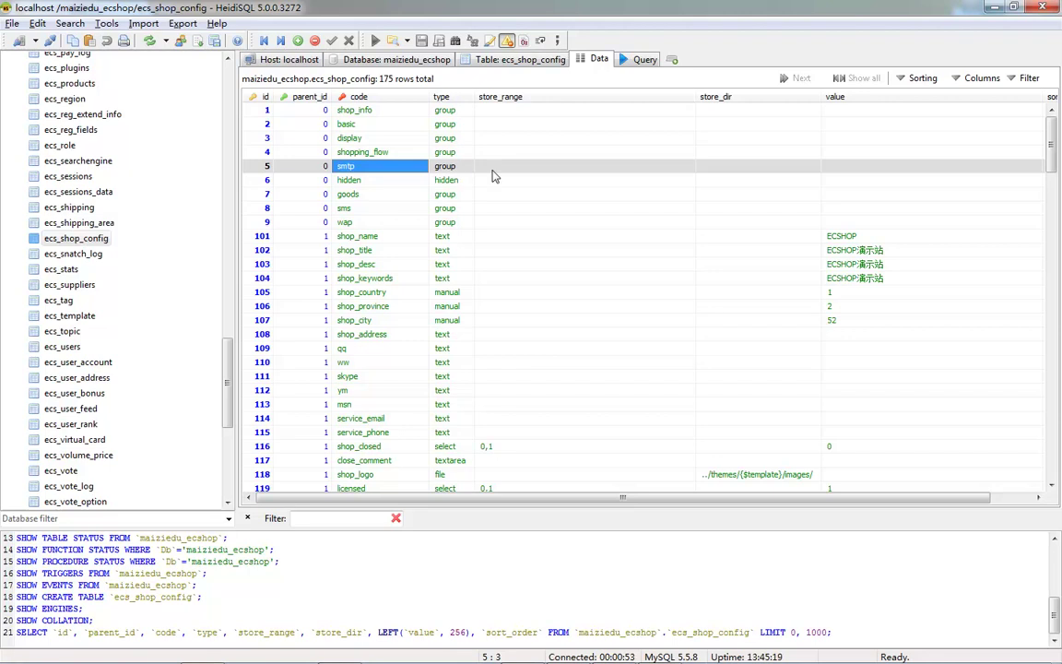
pyautogui.scroll(-5, 495, 180)
pyautogui.scroll(5, 498, 187)
pyautogui.hotkey('alt', 'Tab')
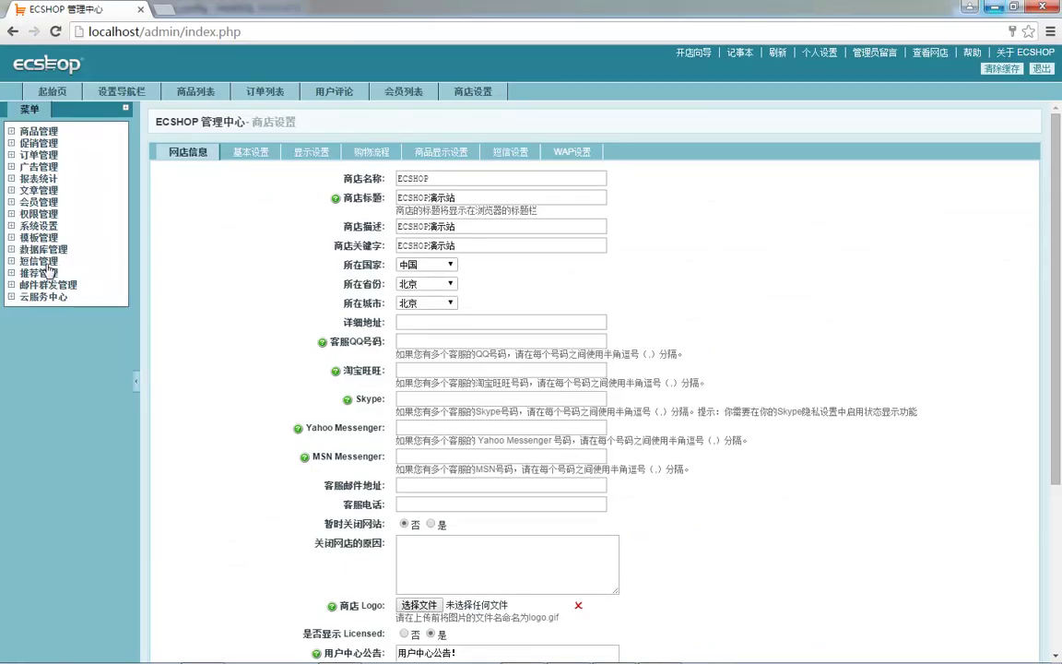
pyautogui.click(32, 288)
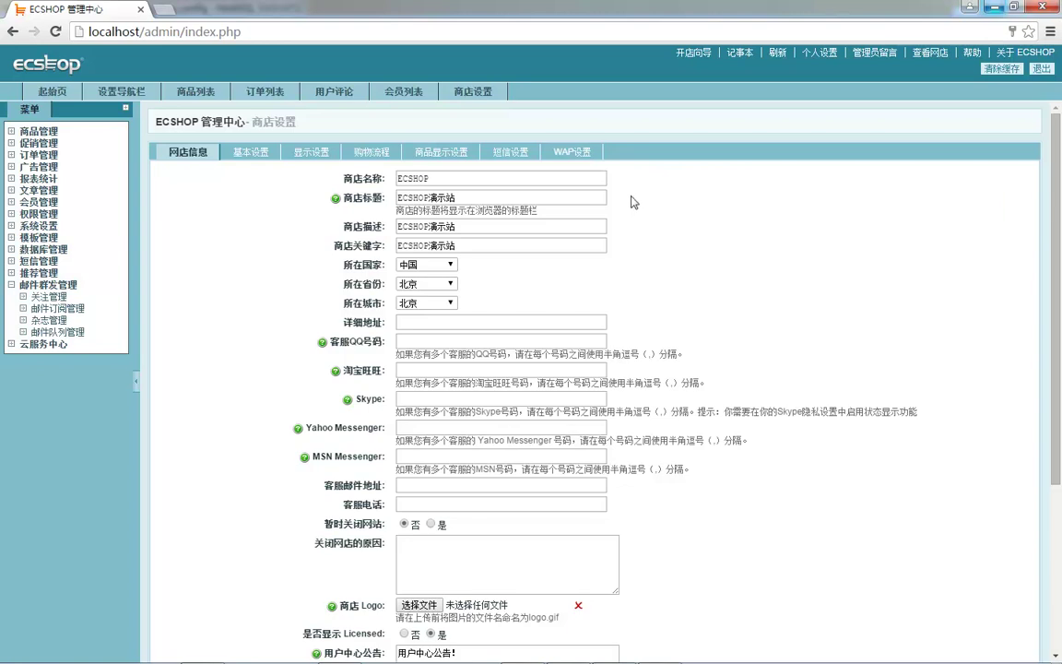
pyautogui.hotkey('alt', 'Tab')
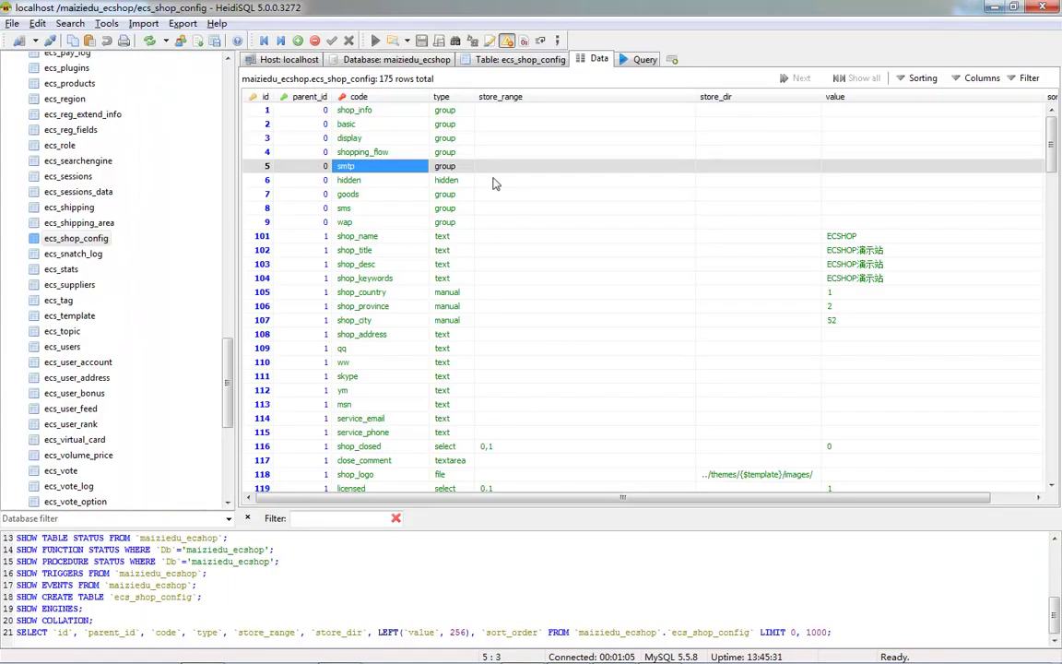
pyautogui.click(445, 116)
pyautogui.click(439, 279)
pyautogui.click(440, 292)
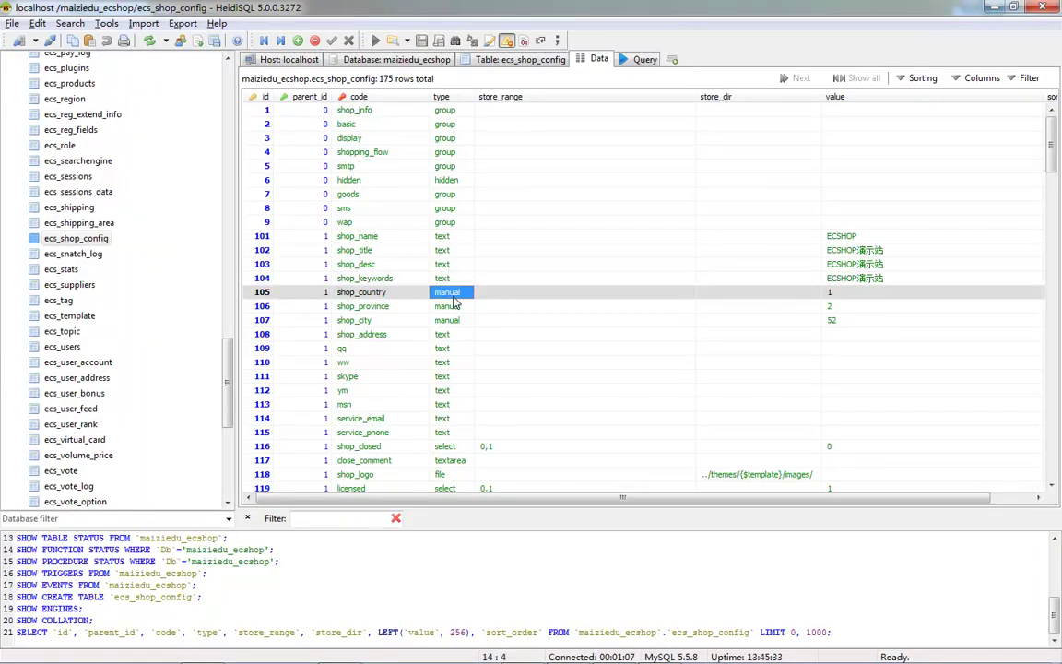
pyautogui.scroll(-1, 438, 286)
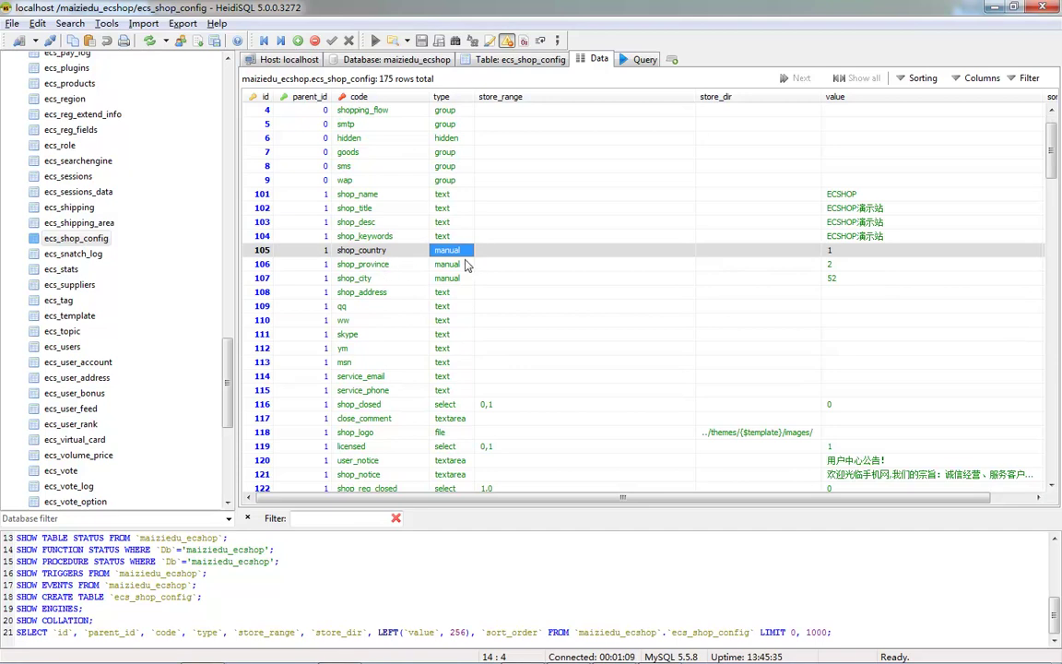
# - Keep 中国 as the shop country in the store info form and recheck the table
pyautogui.hotkey('alt', 'Tab')
pyautogui.click(424, 264)
pyautogui.click(380, 284)
pyautogui.click(356, 397)
pyautogui.scroll(-1, 369, 368)
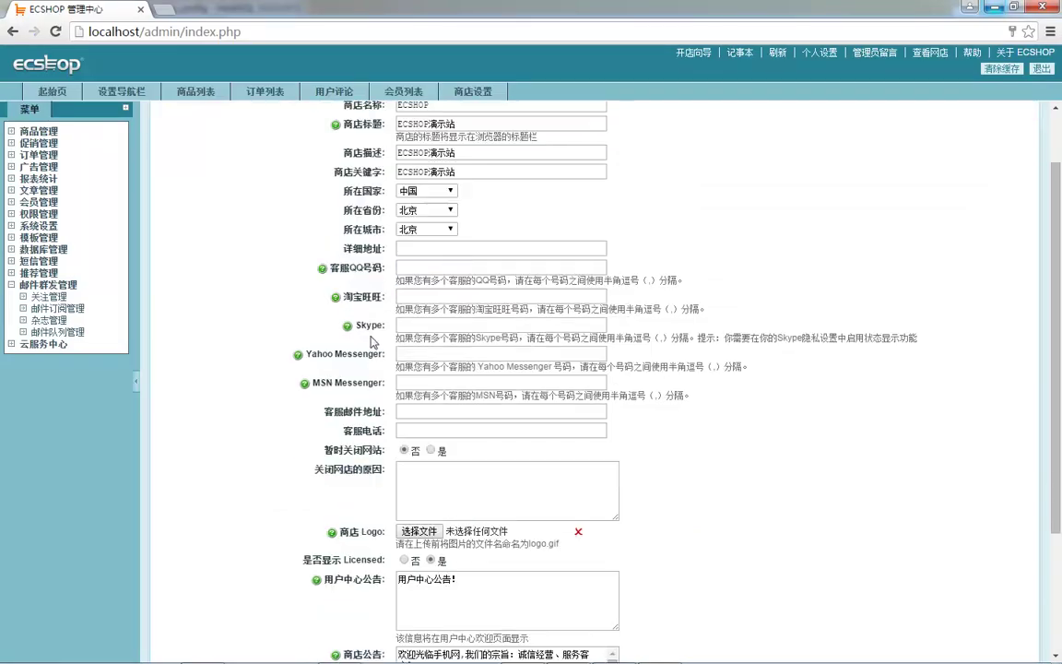
pyautogui.hotkey('alt', 'Tab')
pyautogui.hotkey('alt', 'Tab')
pyautogui.scroll(1, 380, 242)
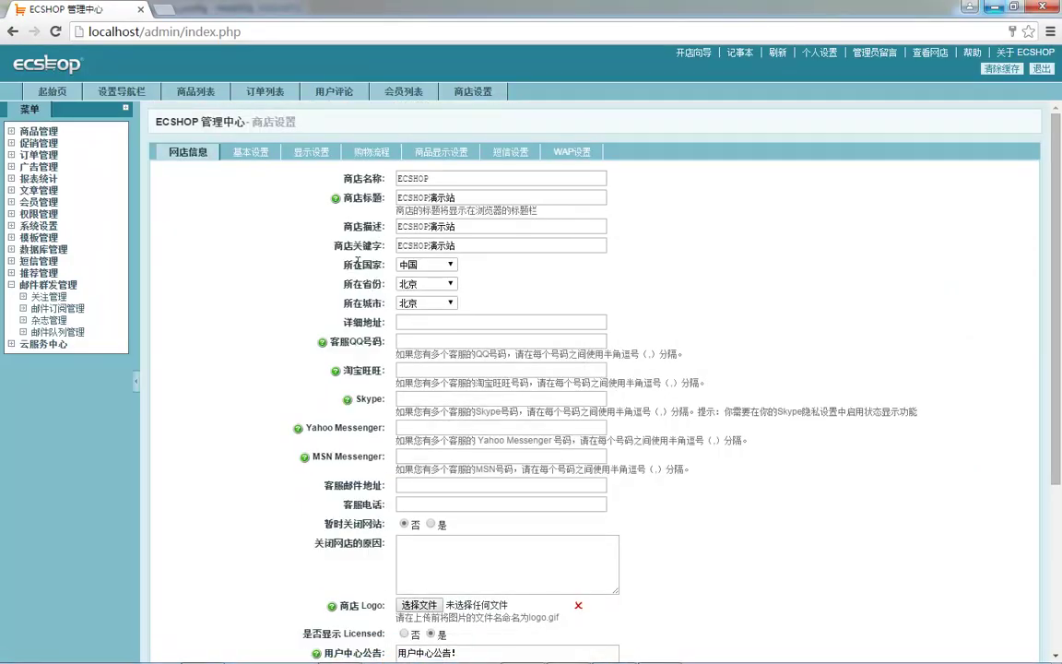
# - Keep 中国 as the country and set the shop province to 福建
pyautogui.doubleClick(356, 302)
pyautogui.click(424, 264)
pyautogui.click(426, 290)
pyautogui.click(424, 283)
pyautogui.click(424, 284)
pyautogui.click(424, 284)
pyautogui.click(424, 284)
pyautogui.click(424, 284)
pyautogui.click(424, 333)
# - Set the shop city to 厦门 and clear the page cache
pyautogui.click(424, 303)
pyautogui.click(420, 324)
pyautogui.click(441, 305)
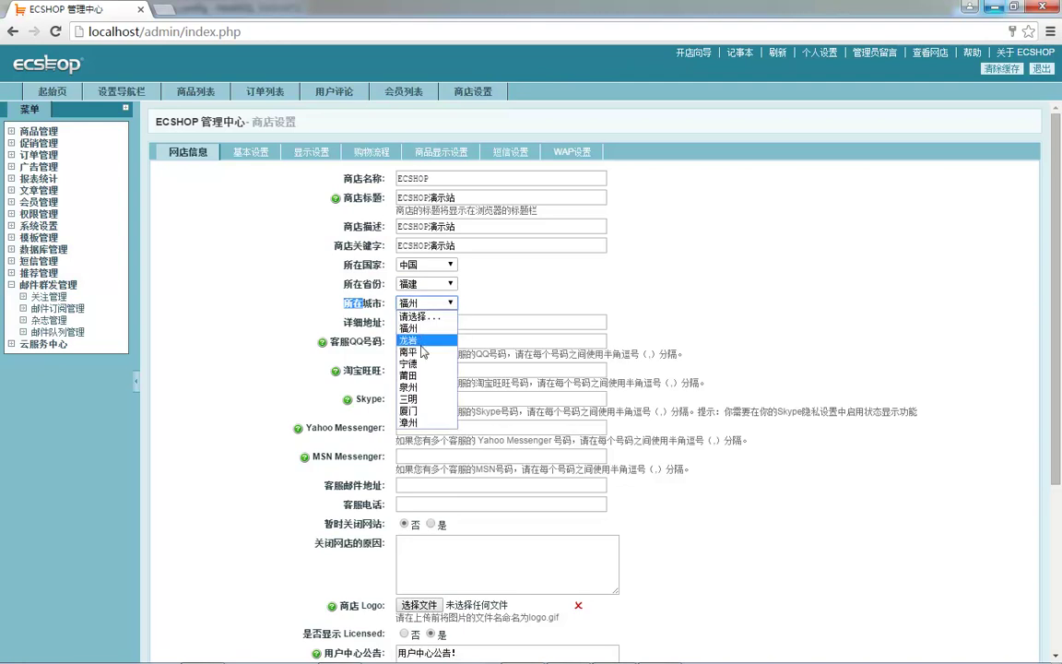
pyautogui.click(358, 392)
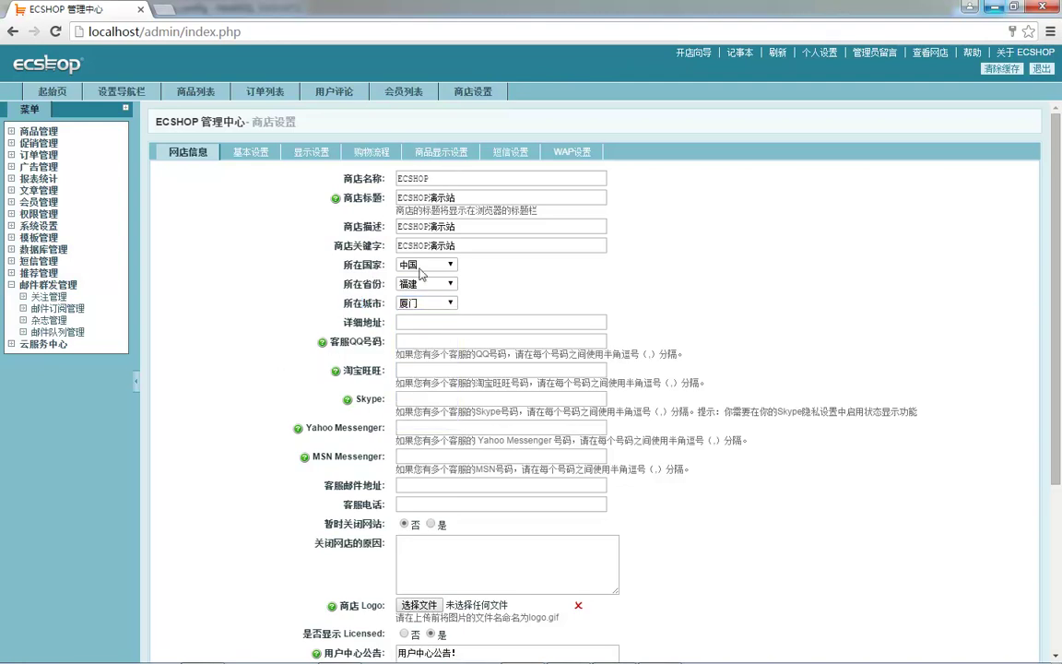
pyautogui.scroll(-3, 398, 293)
pyautogui.click(998, 71)
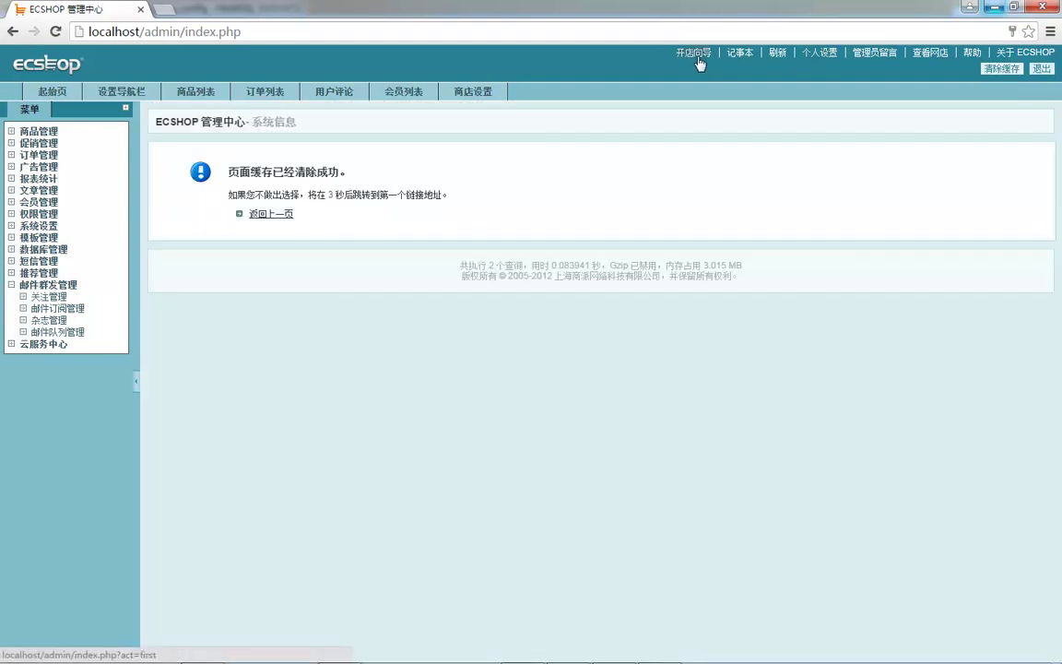
# - Open the storefront in a new tab, scroll through it, and reload it with F5
pyautogui.click(931, 56)
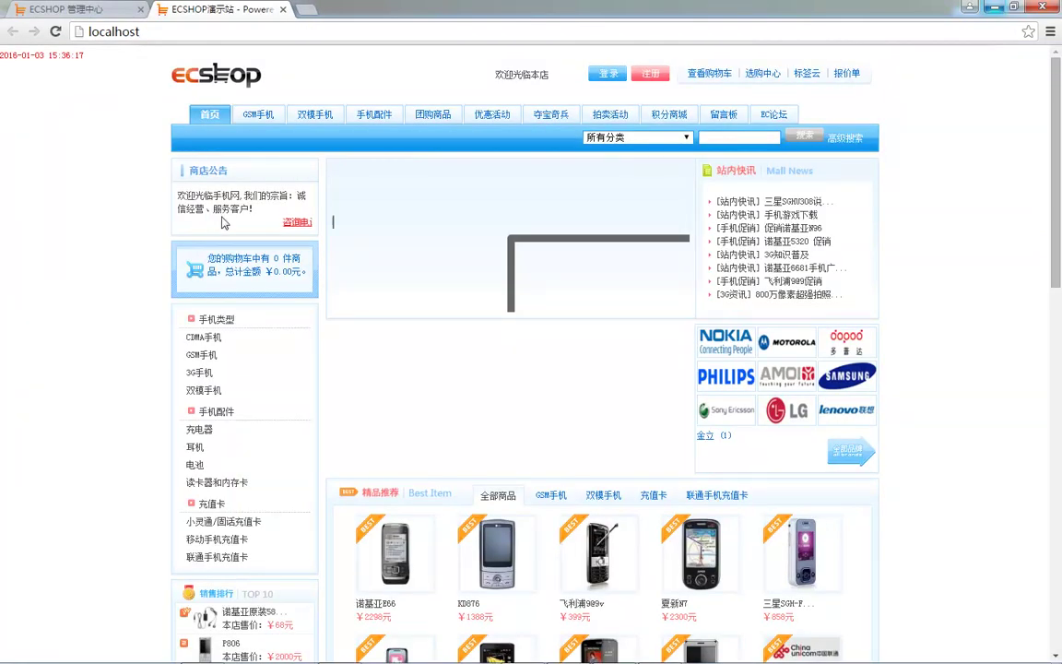
pyautogui.scroll(-15, 175, 277)
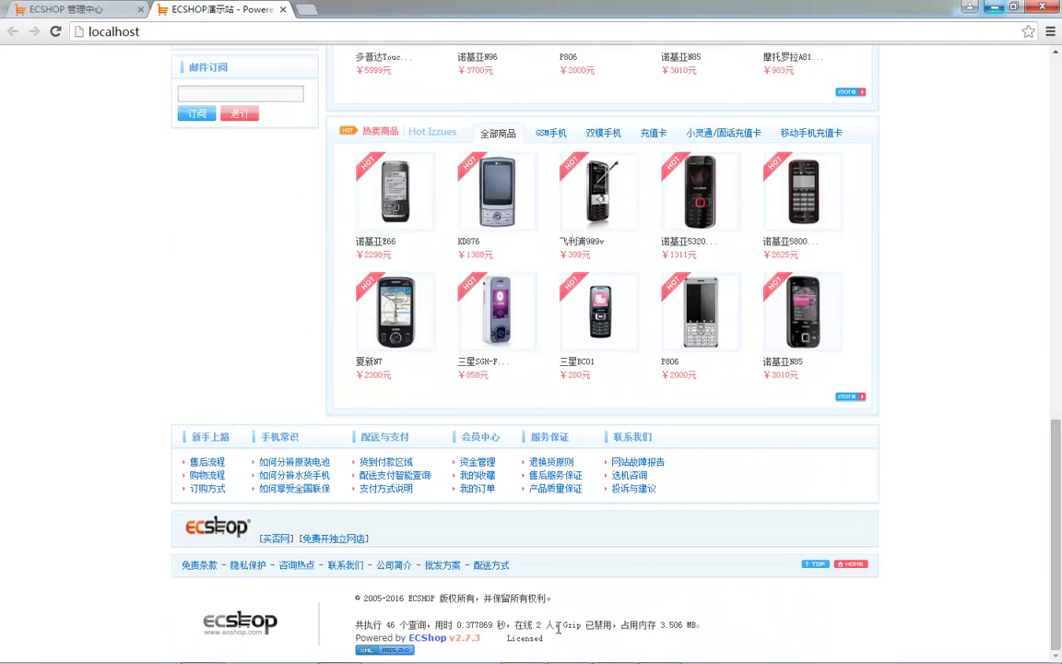
pyautogui.scroll(2, 516, 618)
pyautogui.scroll(-2, 553, 614)
pyautogui.scroll(10, 450, 566)
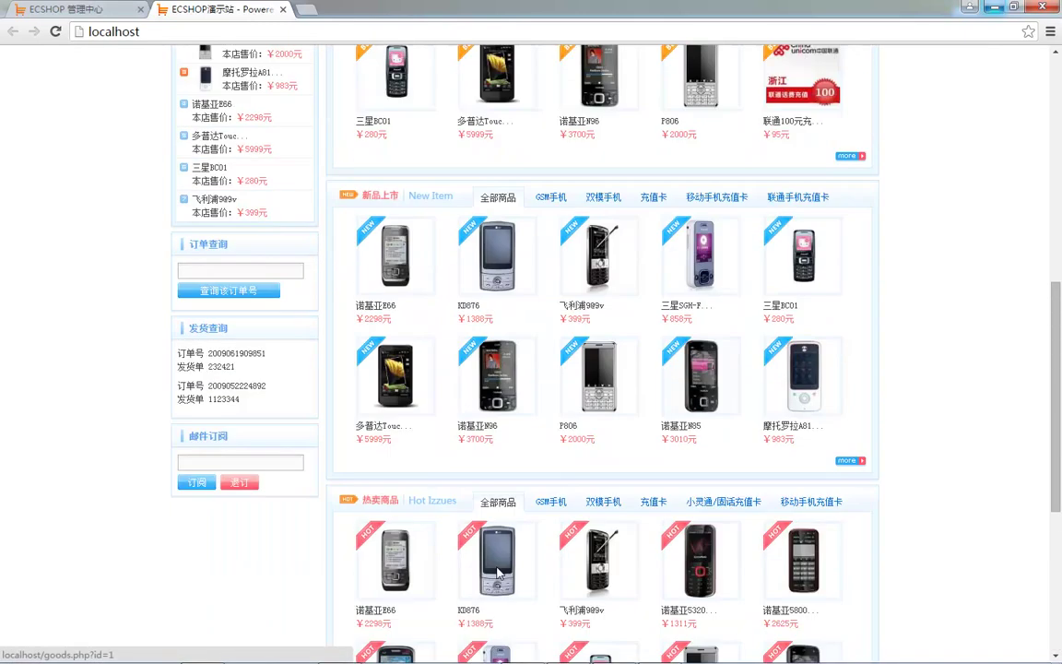
pyautogui.press('F5')
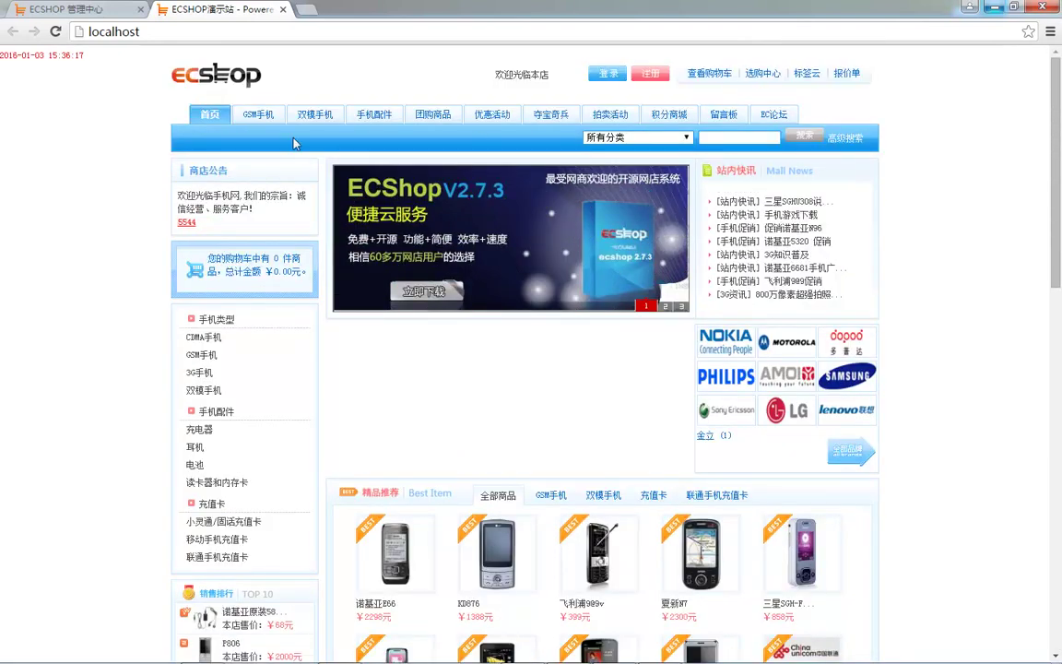
# - Briefly switch to HeidiSQL, then return to the ECSHOP 管理中心 tab
pyautogui.hotkey('alt', 'Tab')
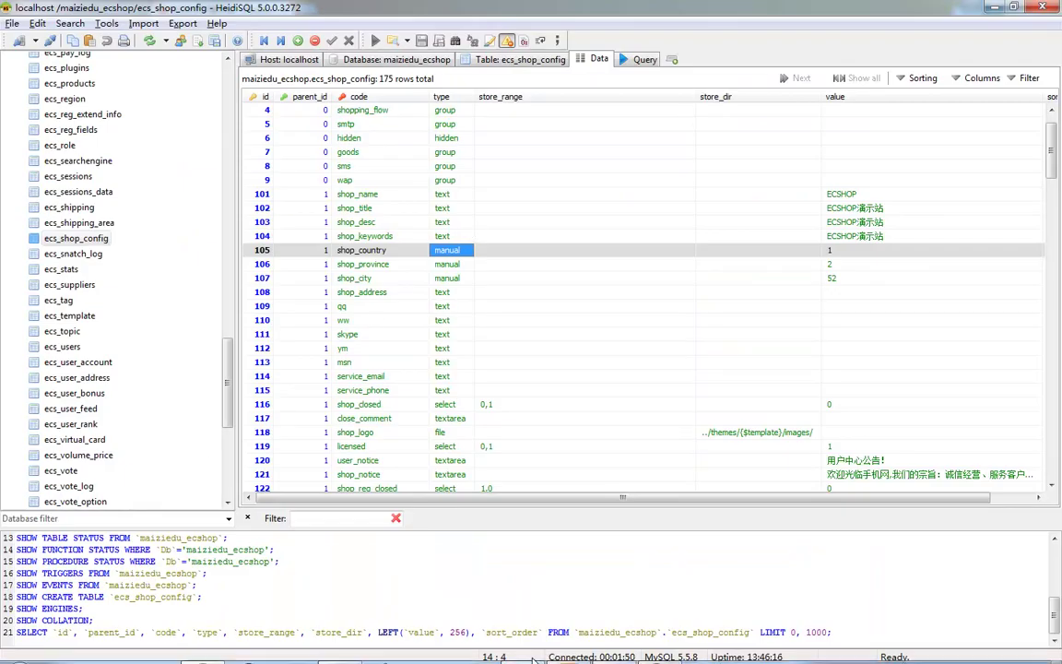
pyautogui.click(231, 650)
pyautogui.click(48, 16)
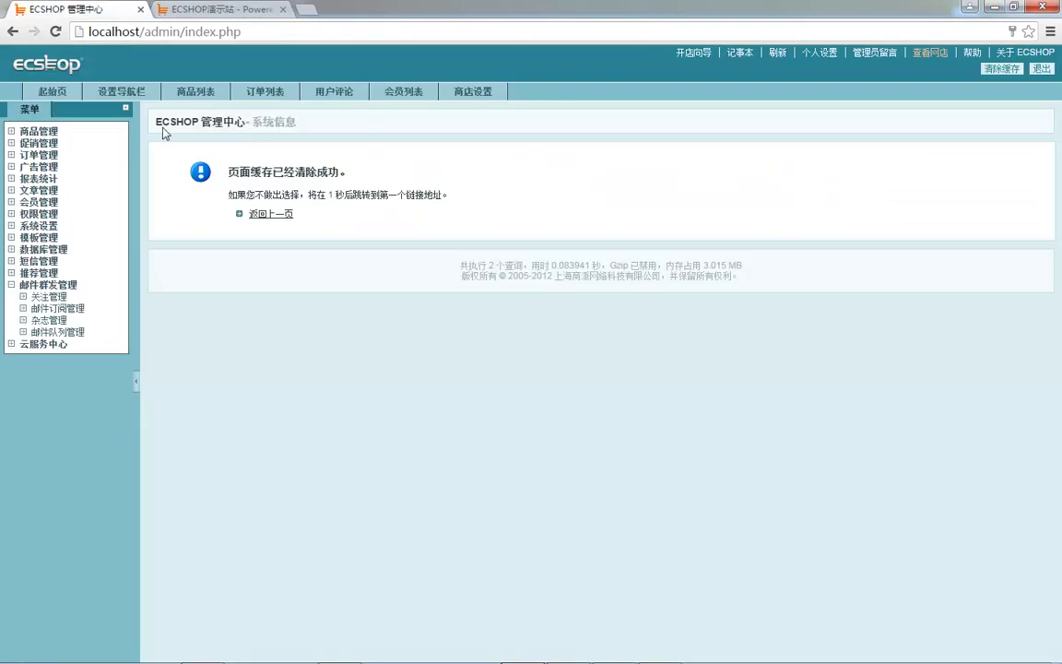
# - Change the shop name from ECSHOP to 'maizi 商店名称'
pyautogui.click(473, 91)
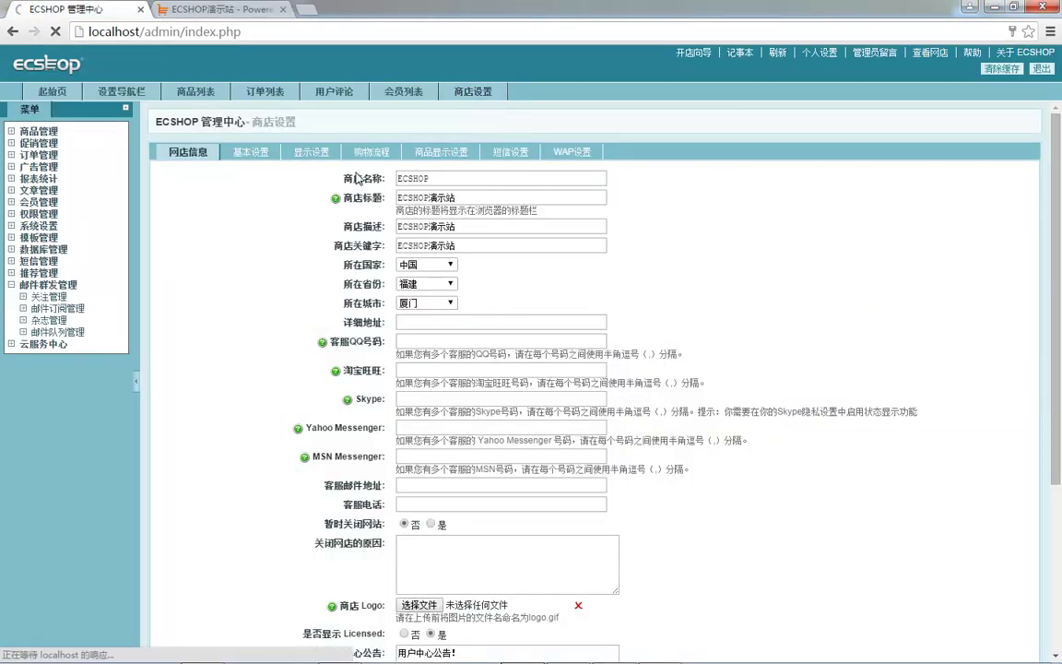
pyautogui.doubleClick(423, 177)
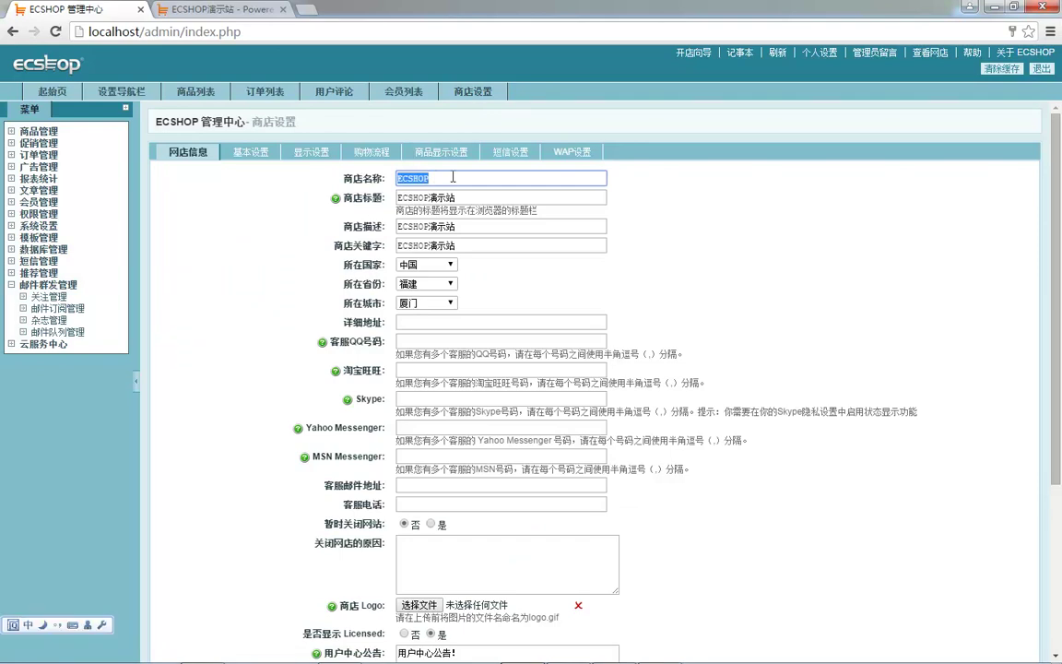
pyautogui.moveTo(321, 172); pyautogui.dragTo(372, 172)
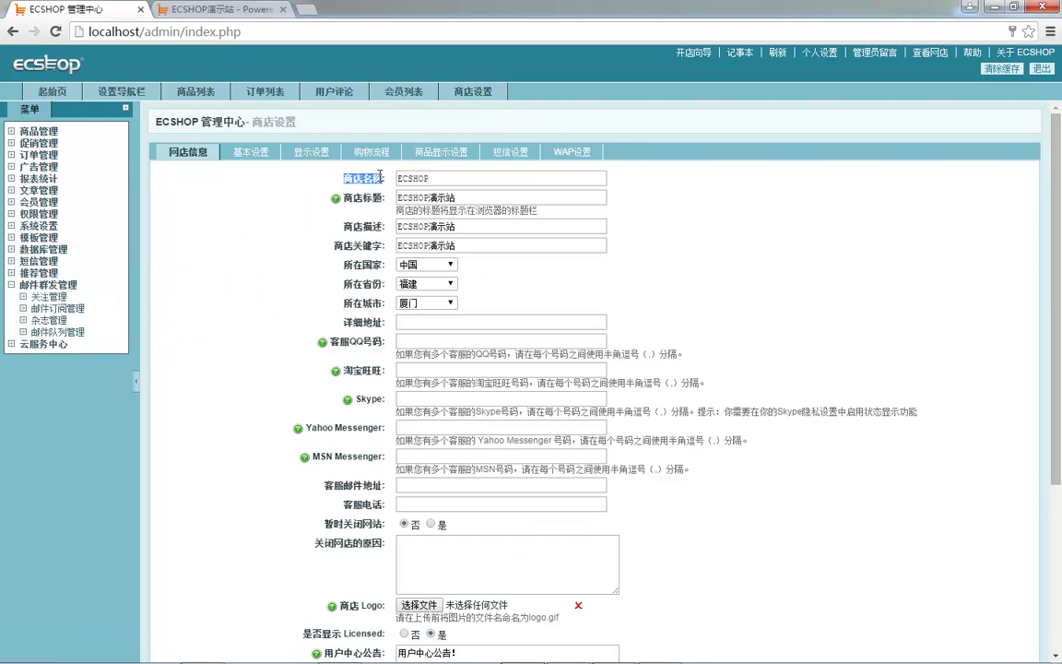
pyautogui.hotkey('ctrl', 'c')
pyautogui.doubleClick(444, 177)
pyautogui.hotkey('ctrl', 'v')
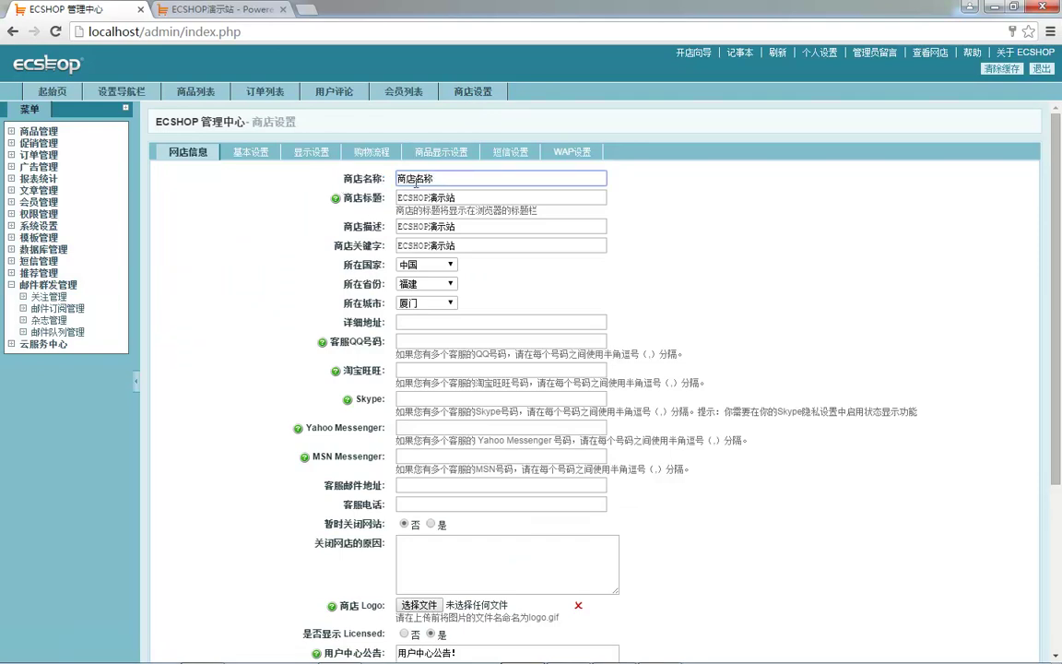
pyautogui.write('maizi')
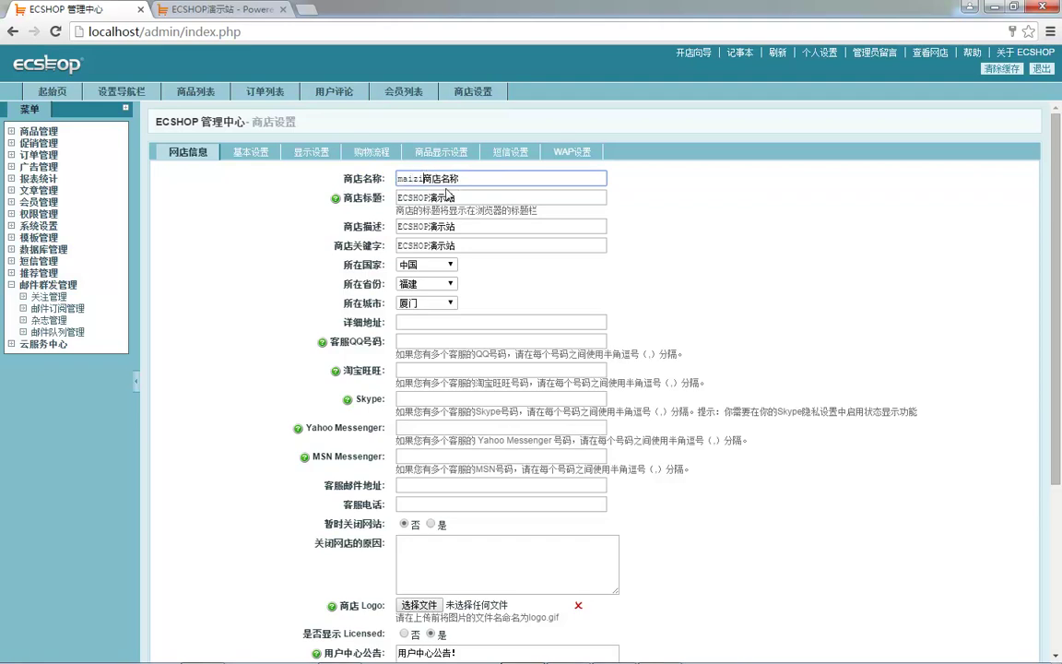
# - Set the shop title to 'maizi 商店标题'
pyautogui.moveTo(344, 198); pyautogui.dragTo(381, 200)
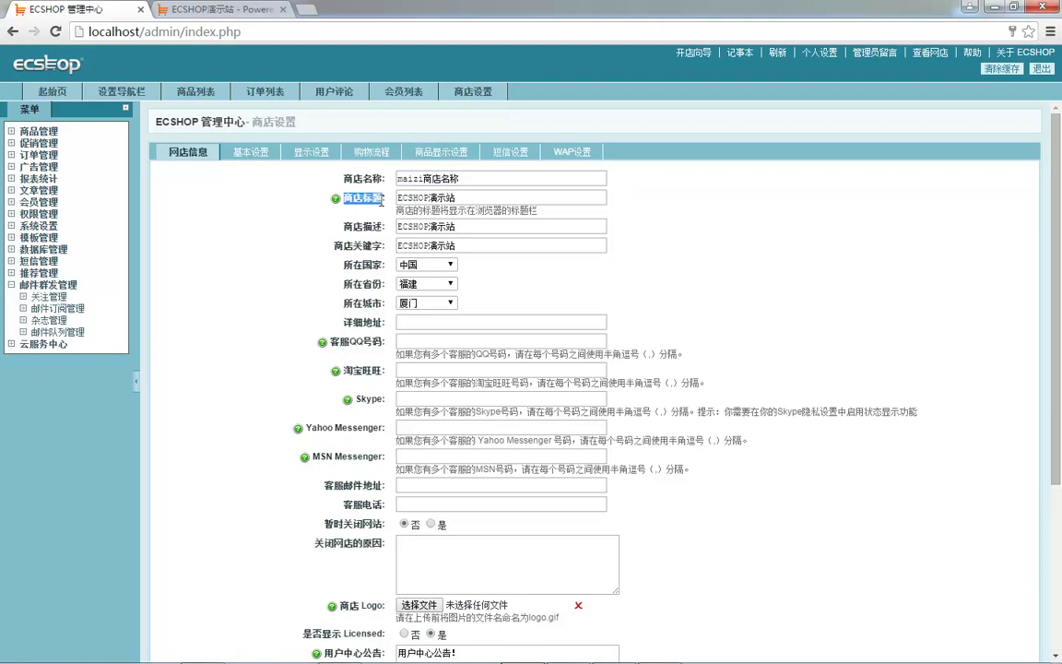
pyautogui.tripleClick(470, 192)
pyautogui.write('maizi')
pyautogui.hotkey('ctrl', 'v')
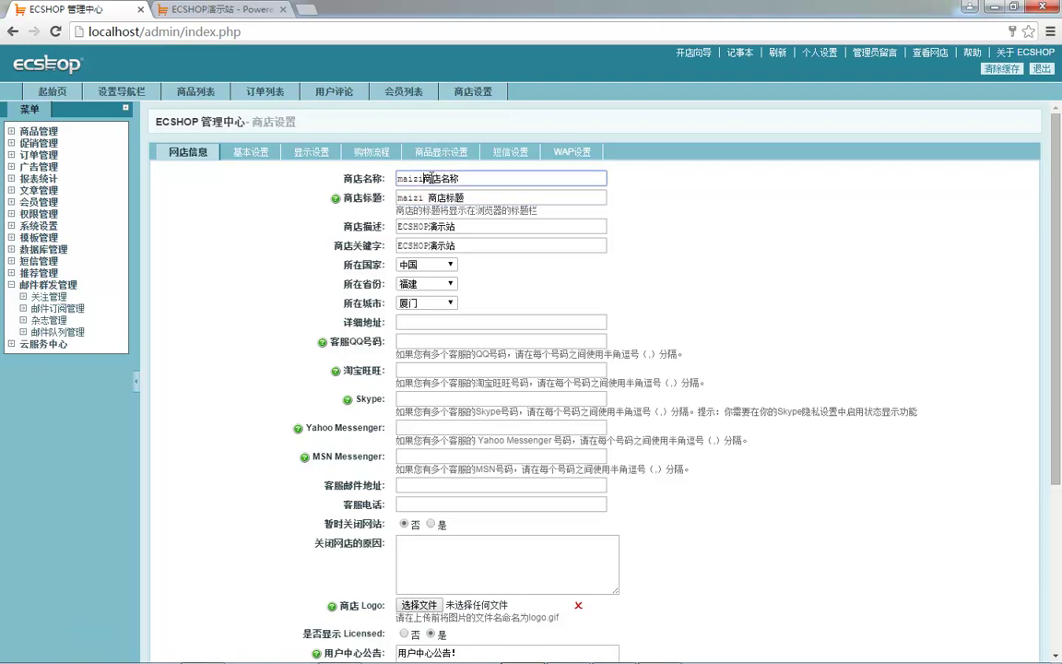
# - Replace the shop description ECSHOP演示站 with 'maizi 商店描述'
pyautogui.moveTo(383, 226)
pyautogui.mouseDown()
pyautogui.moveTo(363, 226)
pyautogui.moveTo(372, 226)
pyautogui.mouseUp()
pyautogui.hotkey('ctrl', 'c')
pyautogui.tripleClick(421, 225)
pyautogui.write('maizi')
pyautogui.hotkey('ctrl', 'v')
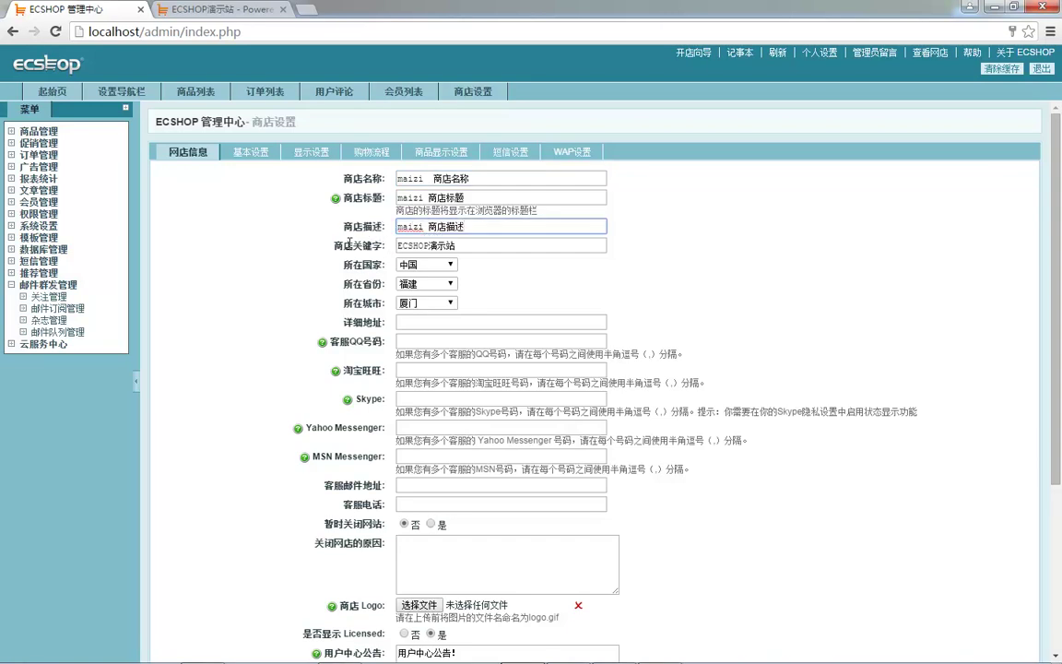
# - Replace the shop keywords value with 'maizi 商店关键字'
pyautogui.moveTo(334, 246); pyautogui.dragTo(383, 245)
pyautogui.hotkey('ctrl', 'c')
pyautogui.tripleClick(463, 245)
pyautogui.write('maizi')
pyautogui.hotkey('ctrl', 'v')
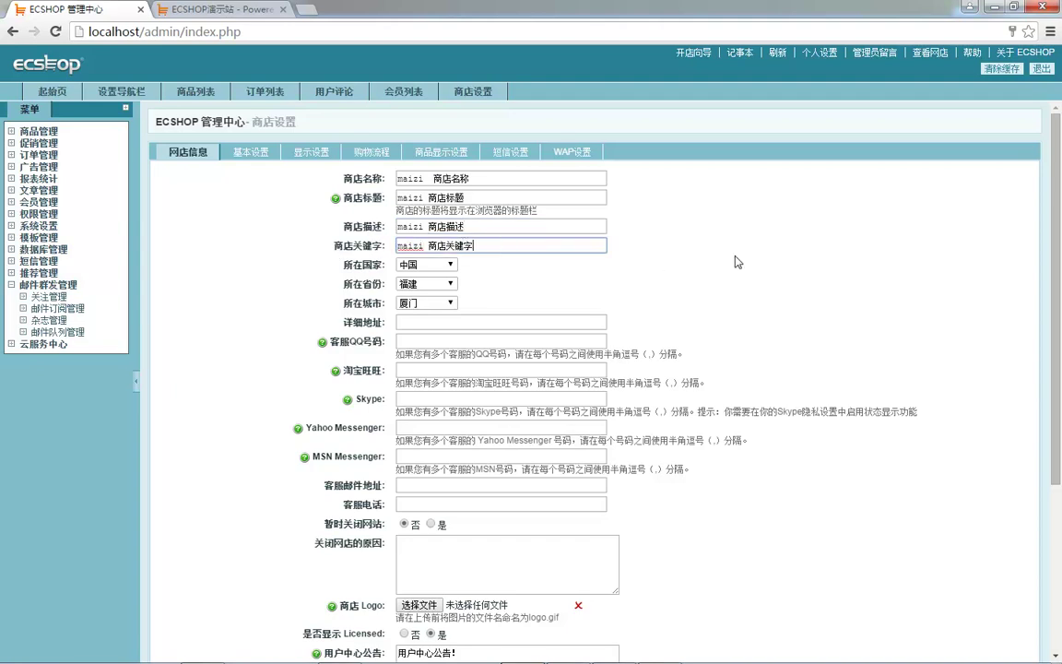
# - Enter the shop's detailed address in the shop information form
pyautogui.click(415, 321)
pyautogui.write('厦门')
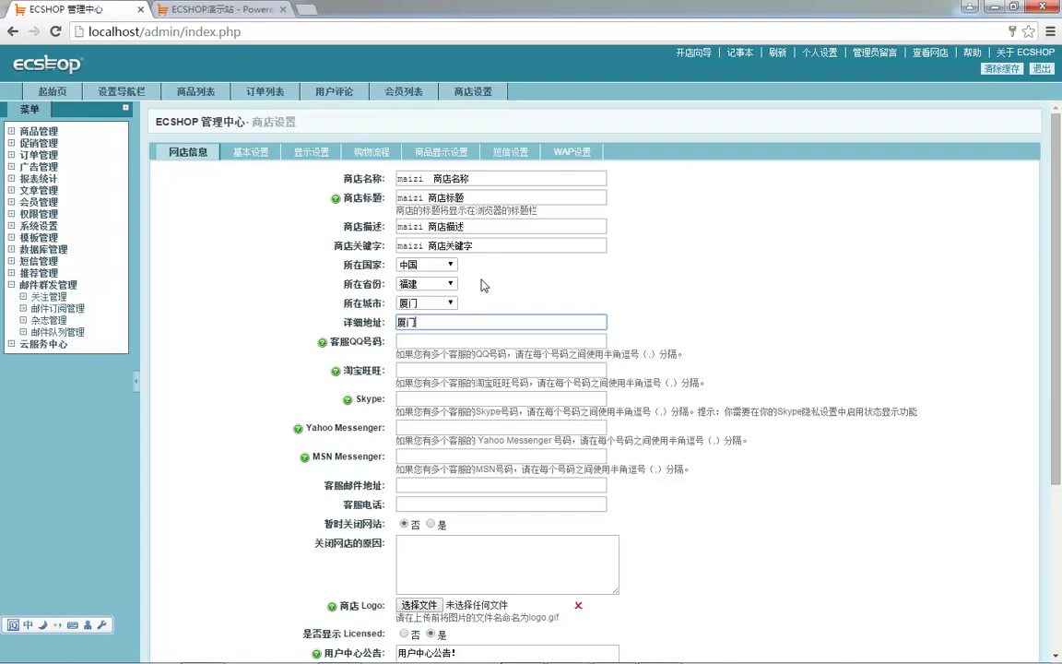
pyautogui.write('斯大林疯狂家里看电视')
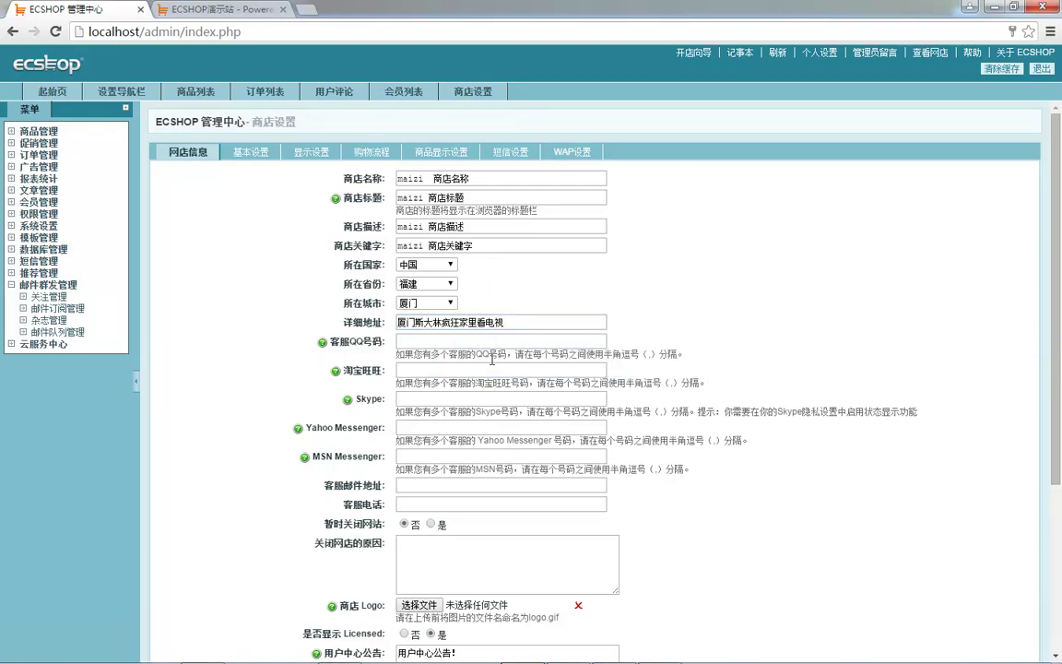
pyautogui.scroll(-1, 535, 340)
# - Fill in the customer-service QQ number and the customer-service phone
pyautogui.click(405, 268)
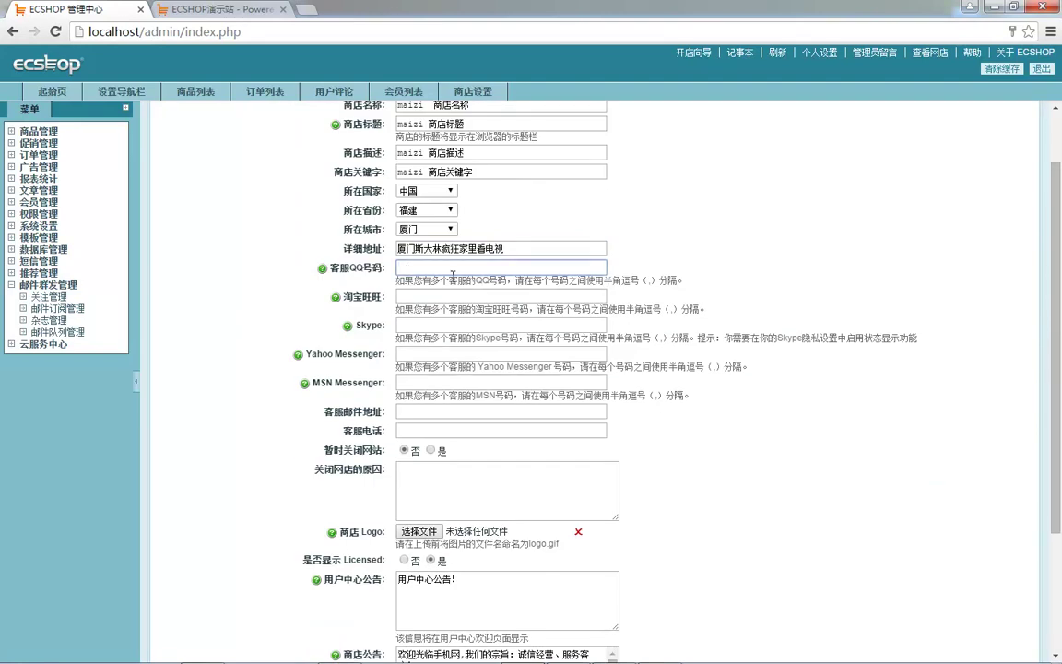
pyautogui.write('1234565')
pyautogui.scroll(-1, 323, 355)
pyautogui.scroll(-1, 429, 355)
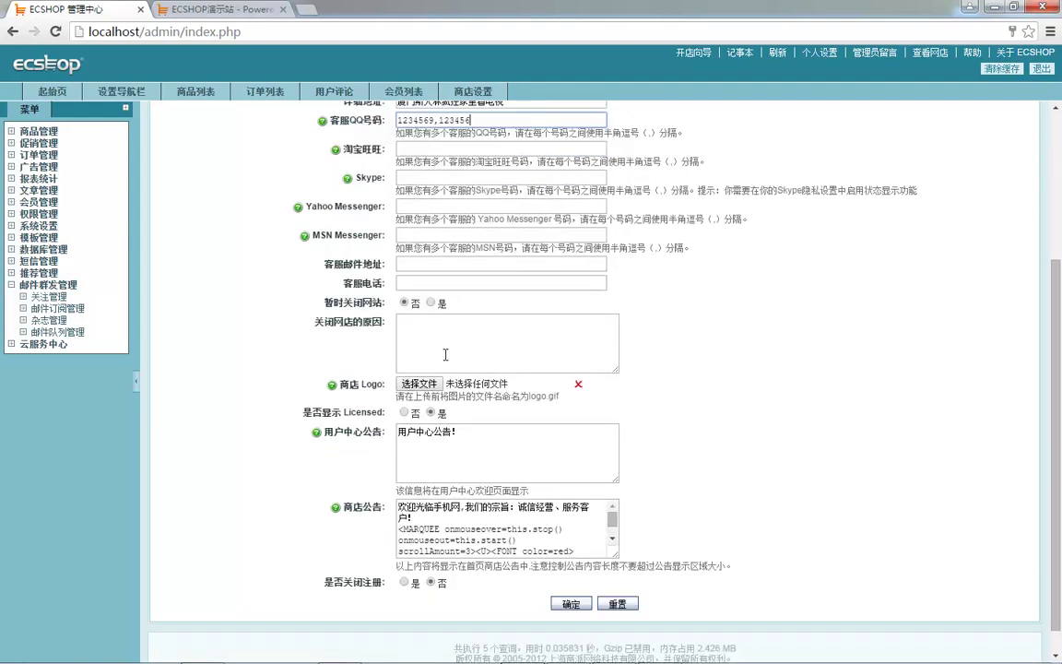
pyautogui.click(420, 284)
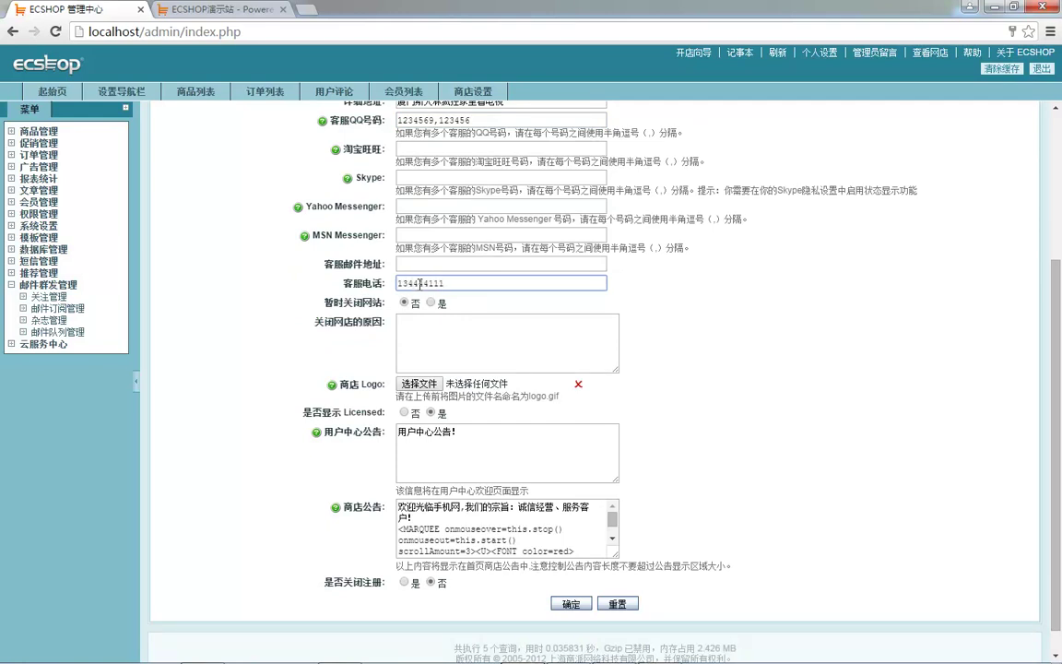
pyautogui.click(362, 309)
# - Save the 网店信息 shop settings and reload the storefront tab
pyautogui.scroll(-1, 365, 395)
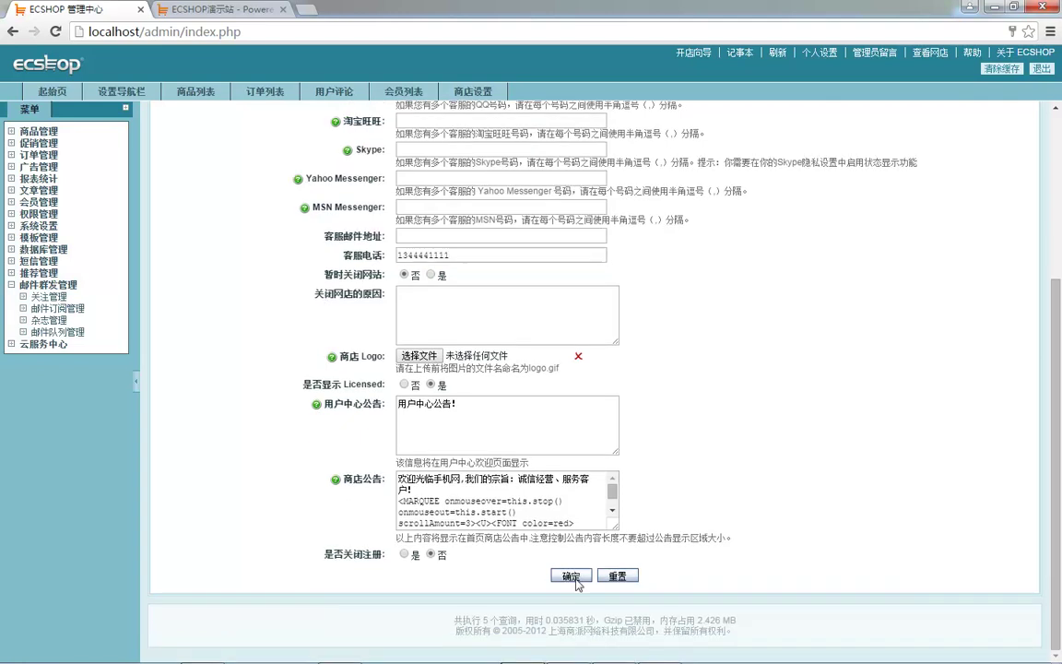
pyautogui.click(572, 576)
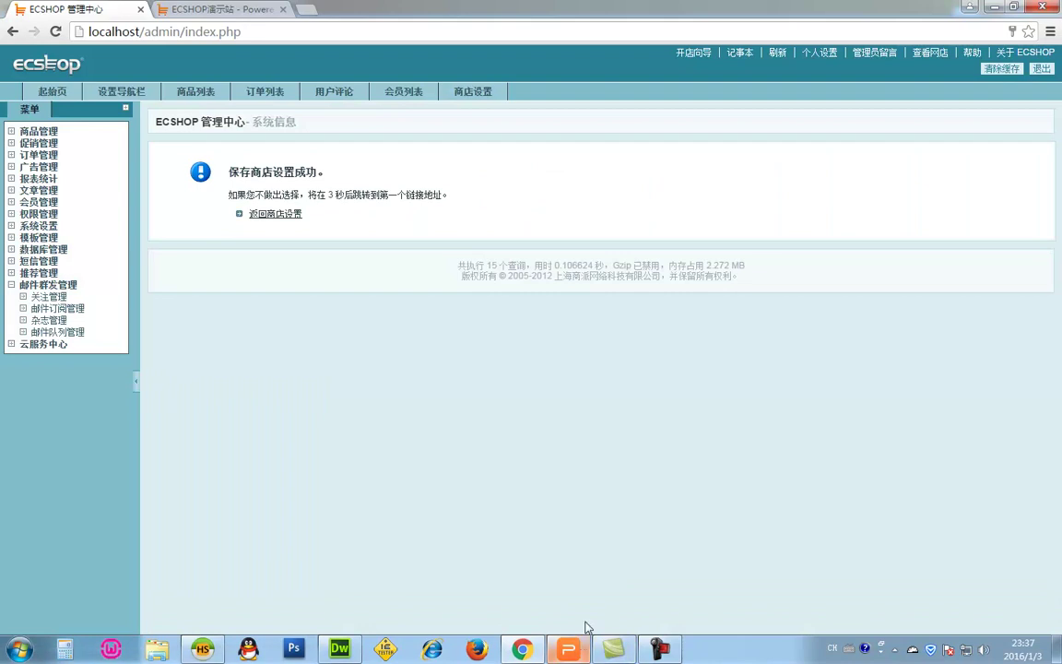
pyautogui.click(944, 51)
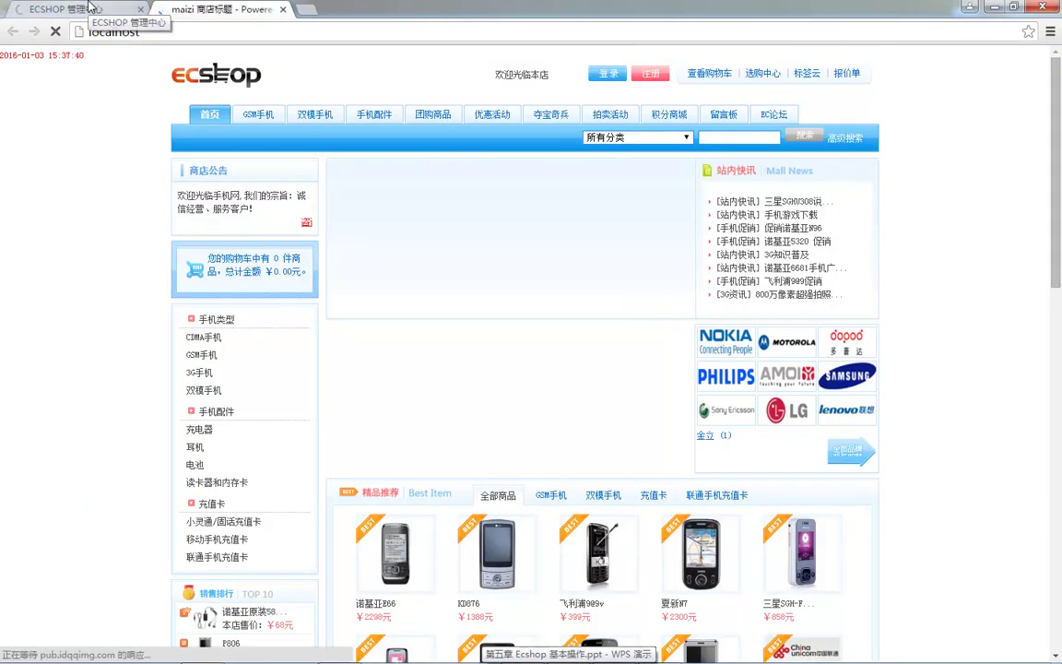
# - Open the storefront home page's source in a new tab to compare it with the admin settings
pyautogui.click(89, 7)
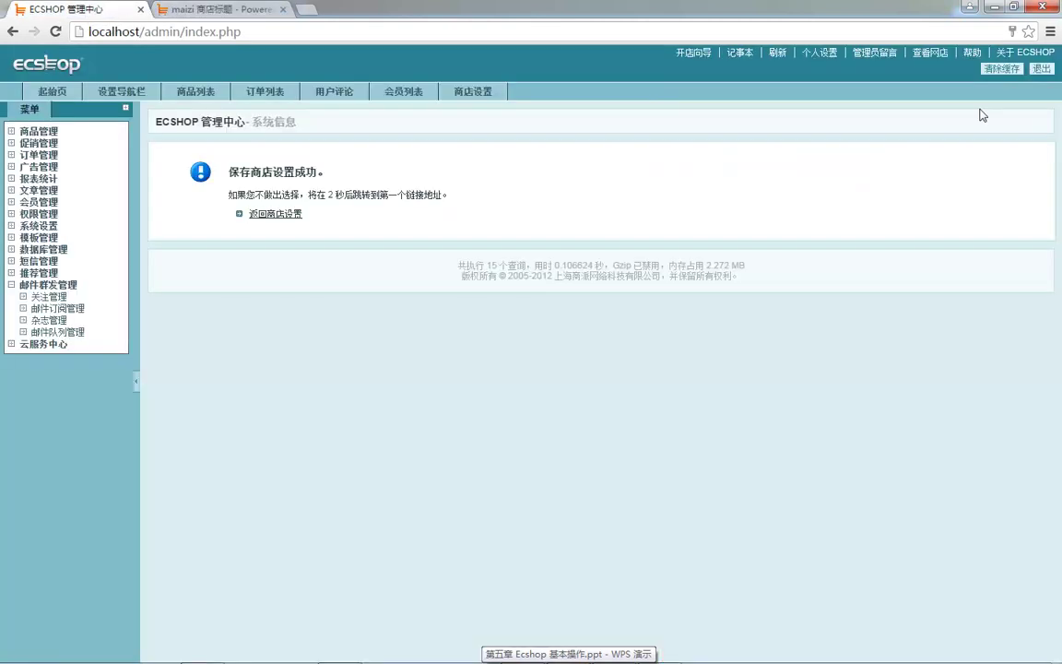
pyautogui.click(217, 9)
pyautogui.rightClick(115, 258)
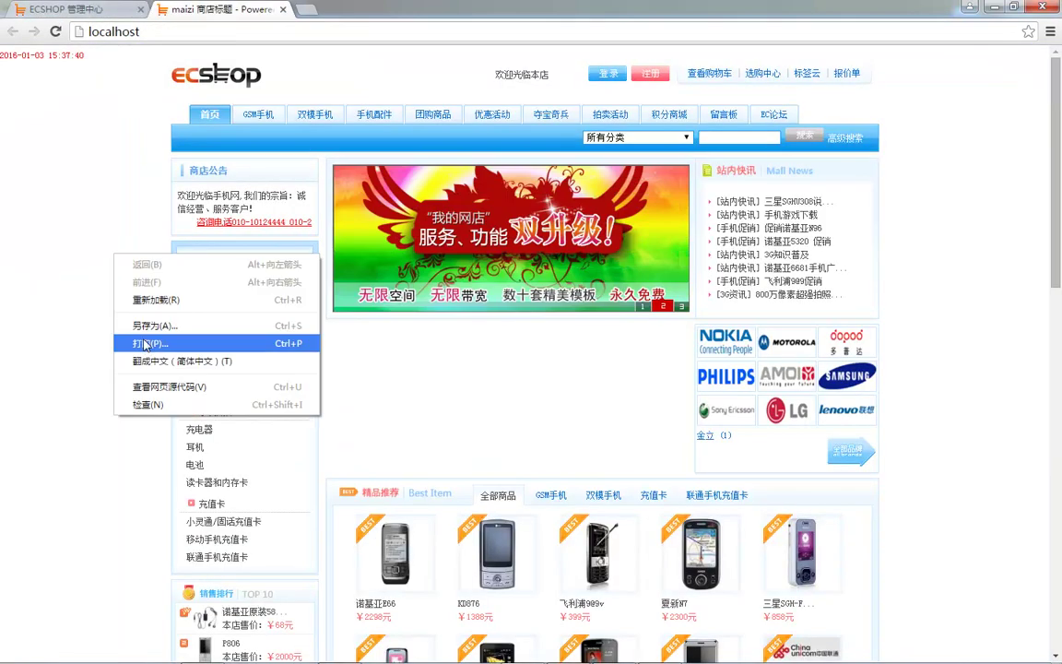
pyautogui.click(173, 385)
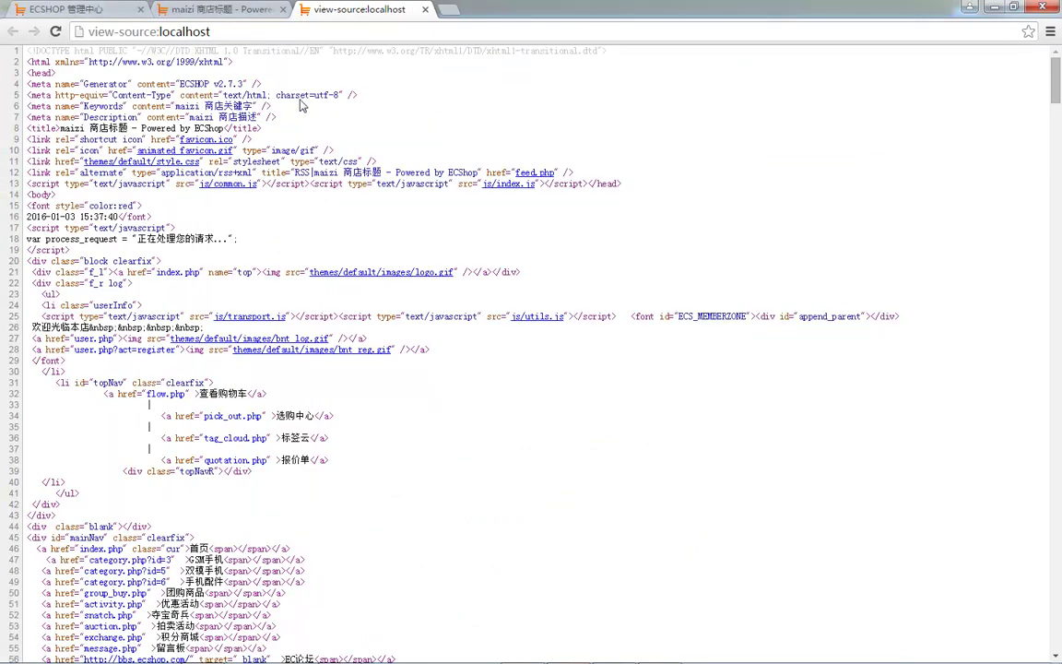
pyautogui.click(217, 12)
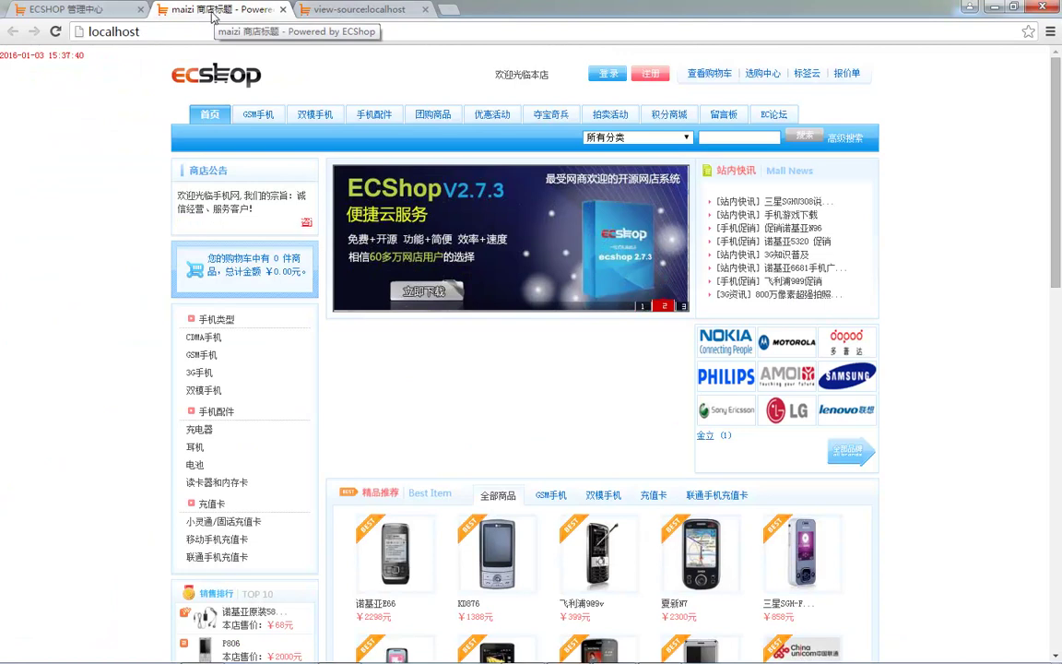
pyautogui.click(101, 12)
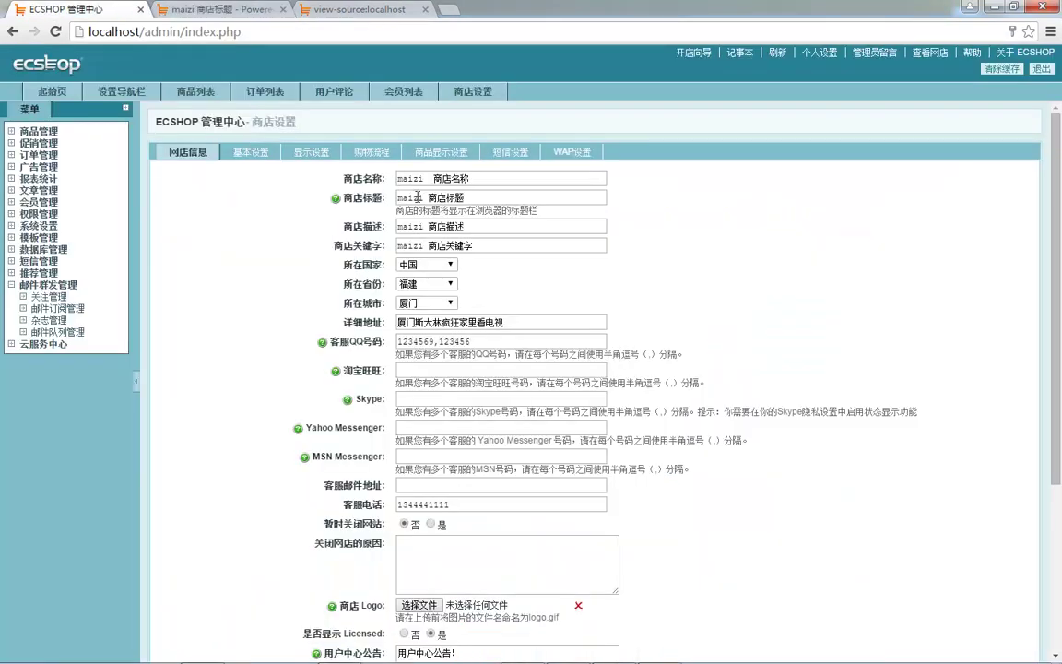
pyautogui.click(307, 13)
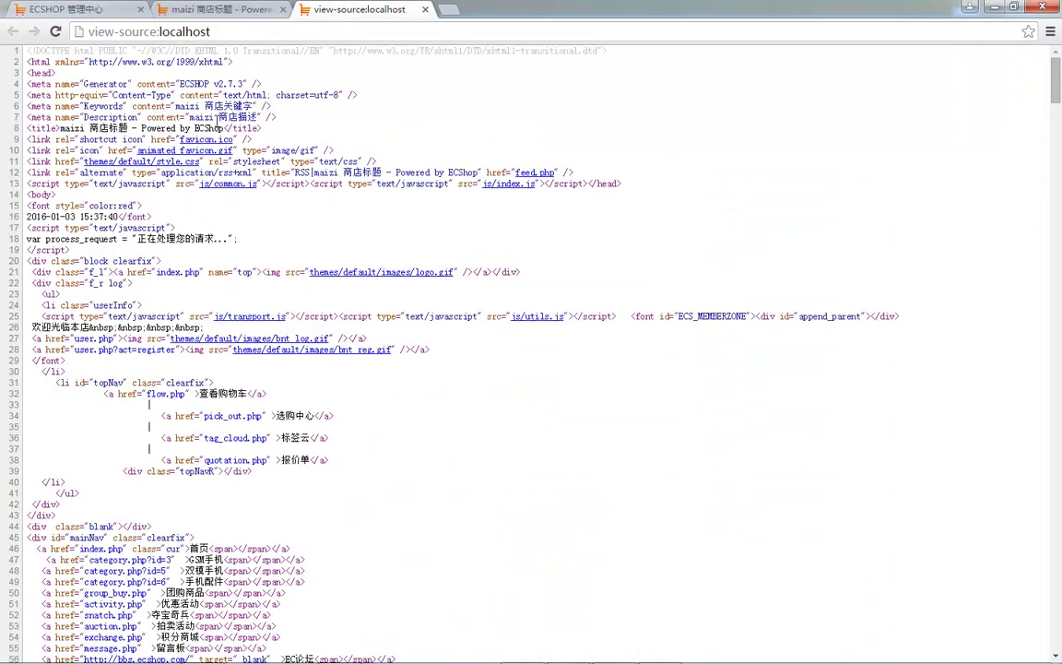
# - Highlight the maizi keywords, description, title and RSS lines in the source, then scroll down
pyautogui.moveTo(216, 106); pyautogui.dragTo(258, 113)
pyautogui.moveTo(92, 109); pyautogui.dragTo(208, 110)
pyautogui.click(241, 117)
pyautogui.moveTo(93, 104); pyautogui.dragTo(223, 129)
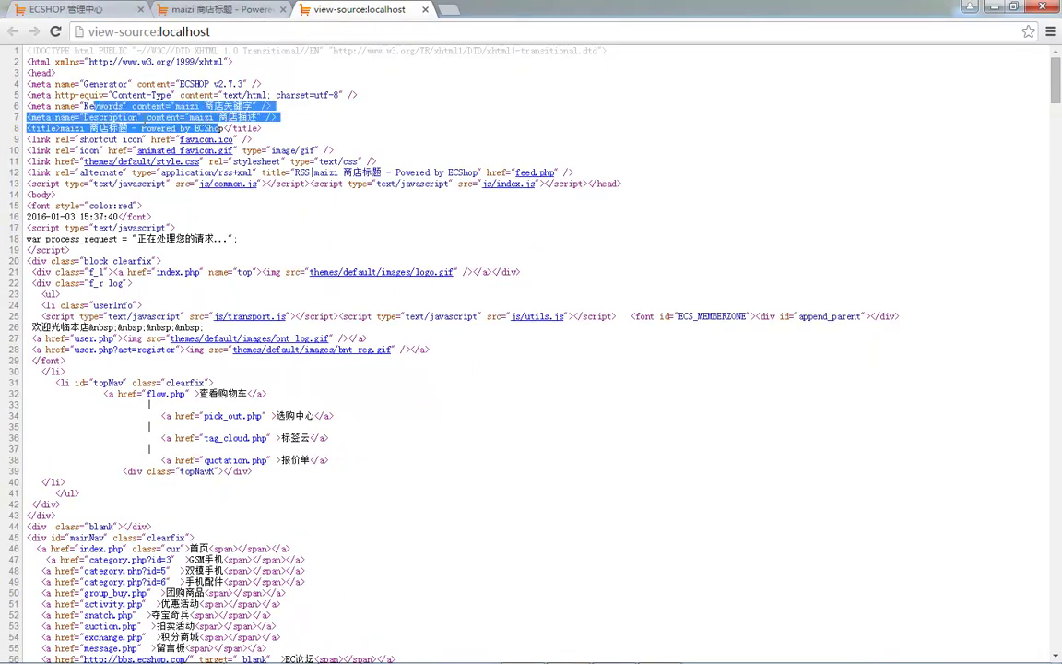
pyautogui.click(260, 153)
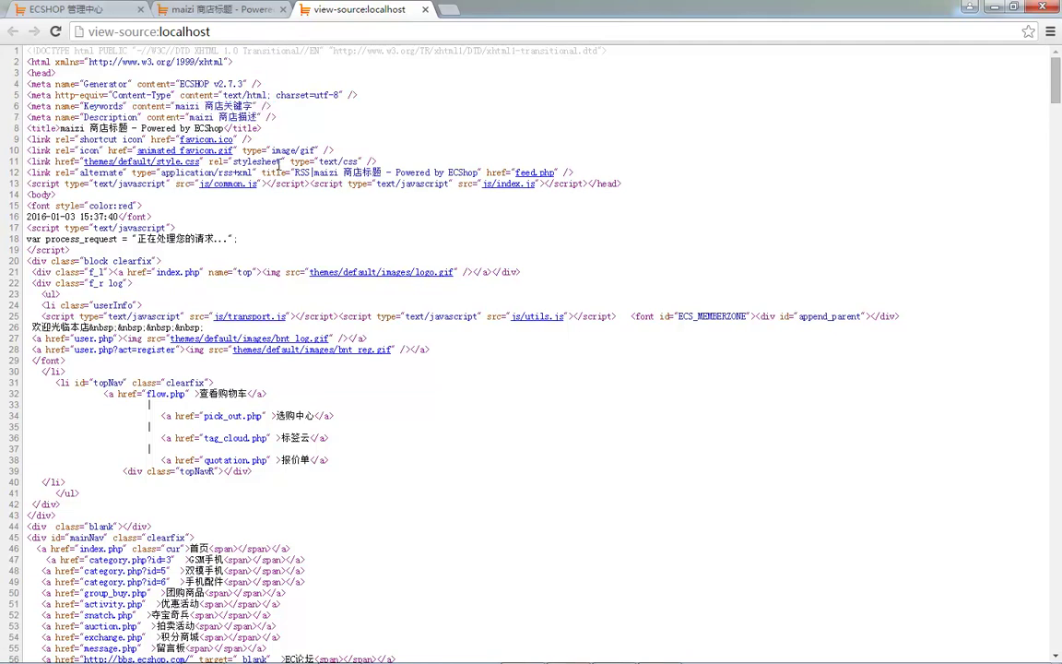
pyautogui.moveTo(351, 162); pyautogui.dragTo(370, 168)
pyautogui.moveTo(70, 127); pyautogui.dragTo(98, 129)
pyautogui.moveTo(55, 172); pyautogui.dragTo(479, 98)
pyautogui.scroll(-1, 479, 173)
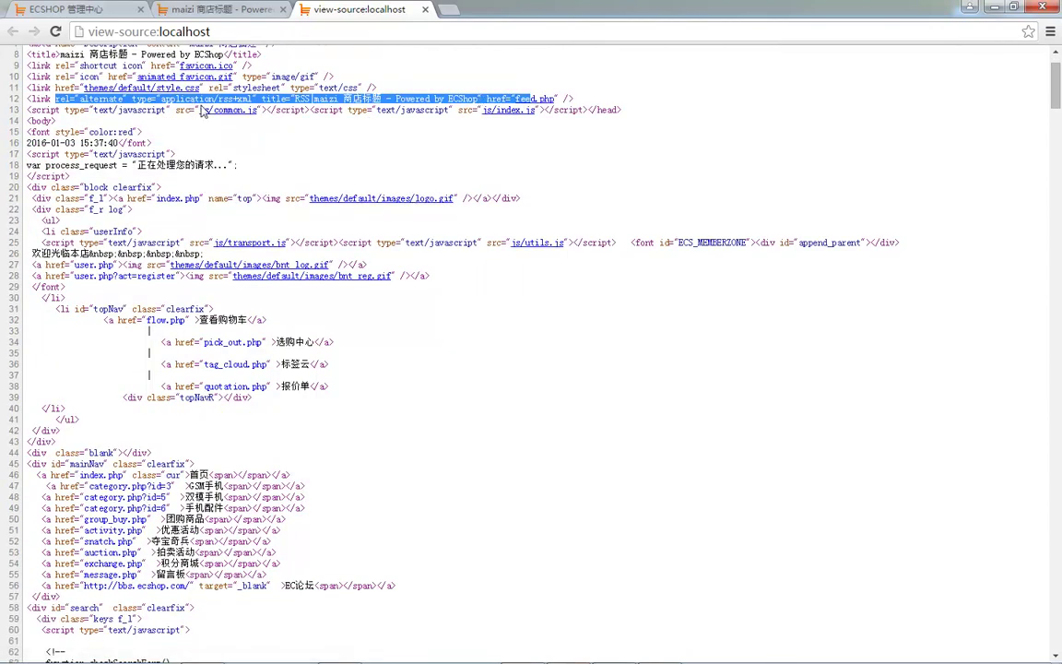
pyautogui.scroll(-20, 324, 212)
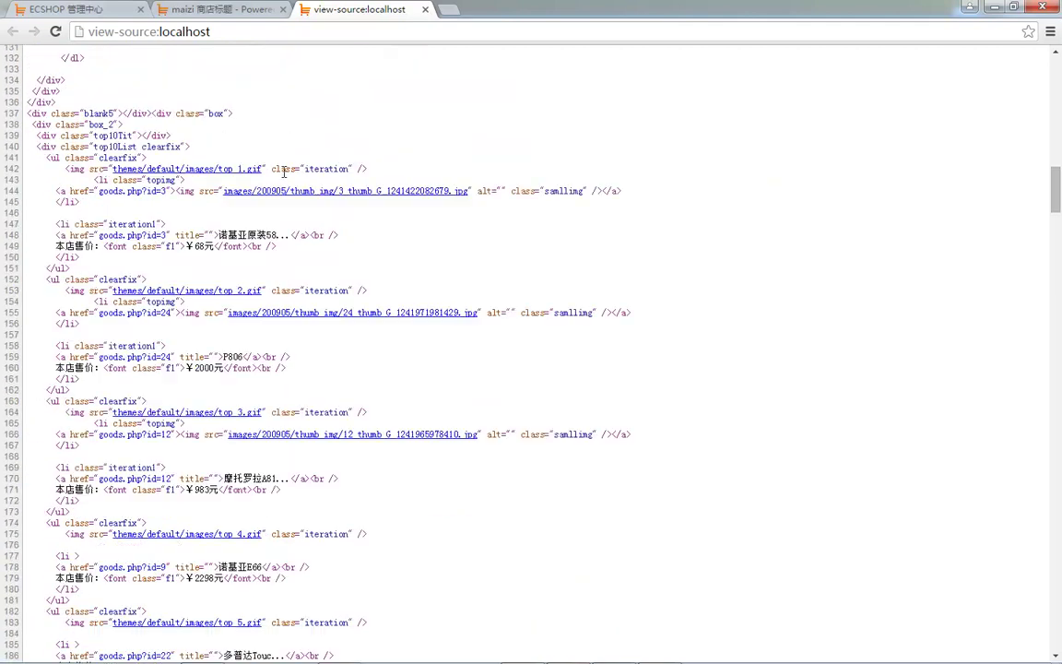
pyautogui.scroll(-5, 296, 178)
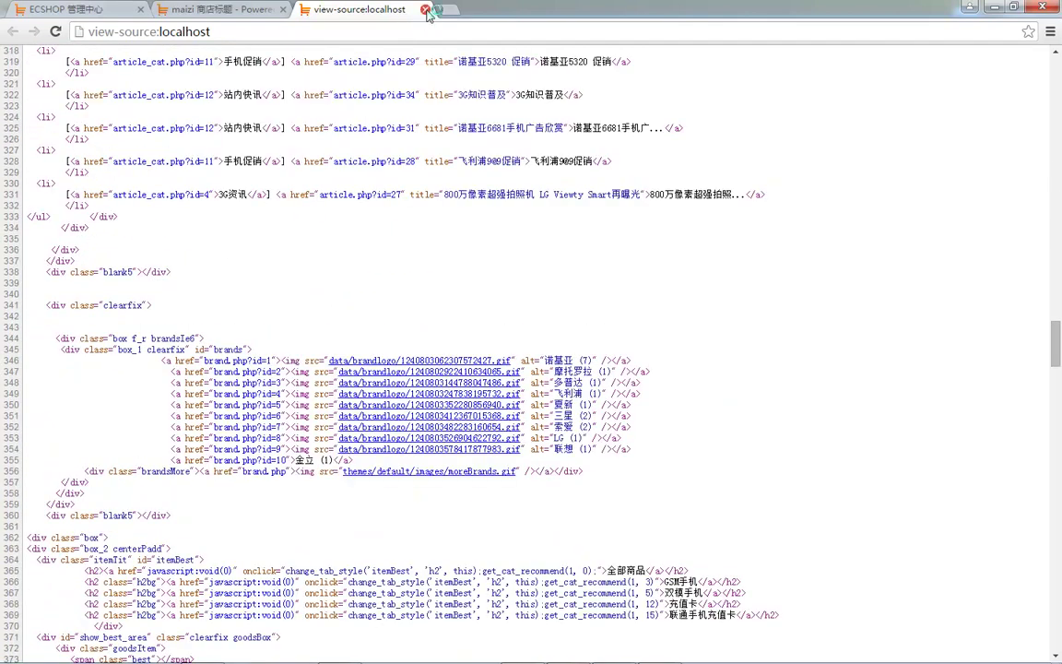
# - Close the source tab, check the footer shop name, and open the KD876 product page
pyautogui.click(425, 9)
pyautogui.scroll(-12, 149, 280)
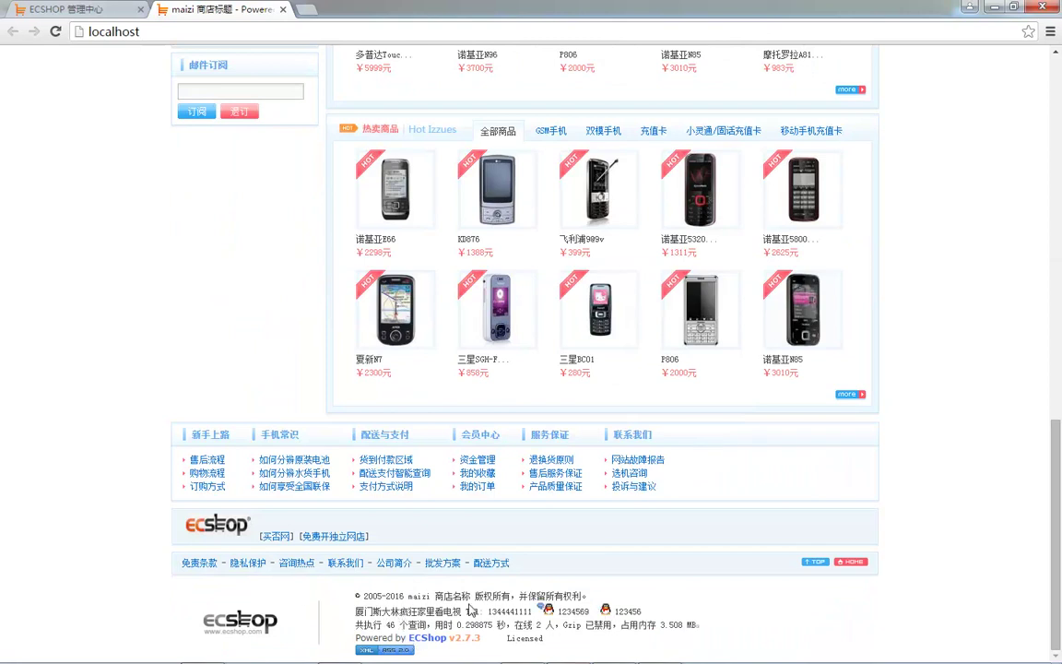
pyautogui.moveTo(436, 595); pyautogui.dragTo(469, 595)
pyautogui.scroll(15, 655, 481)
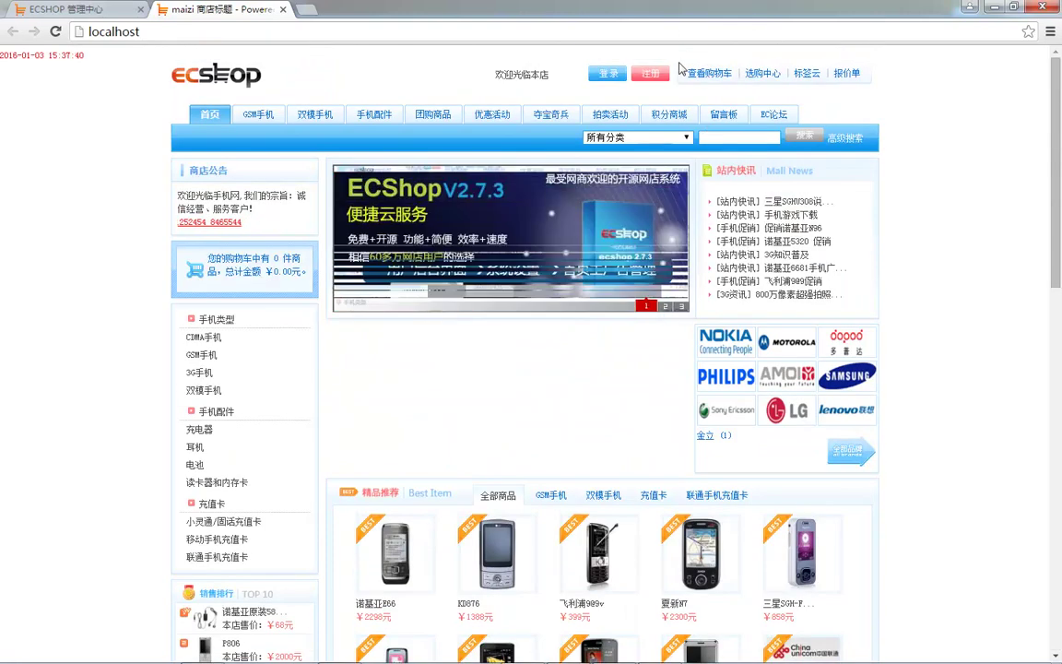
pyautogui.scroll(-4, 488, 236)
pyautogui.click(461, 189)
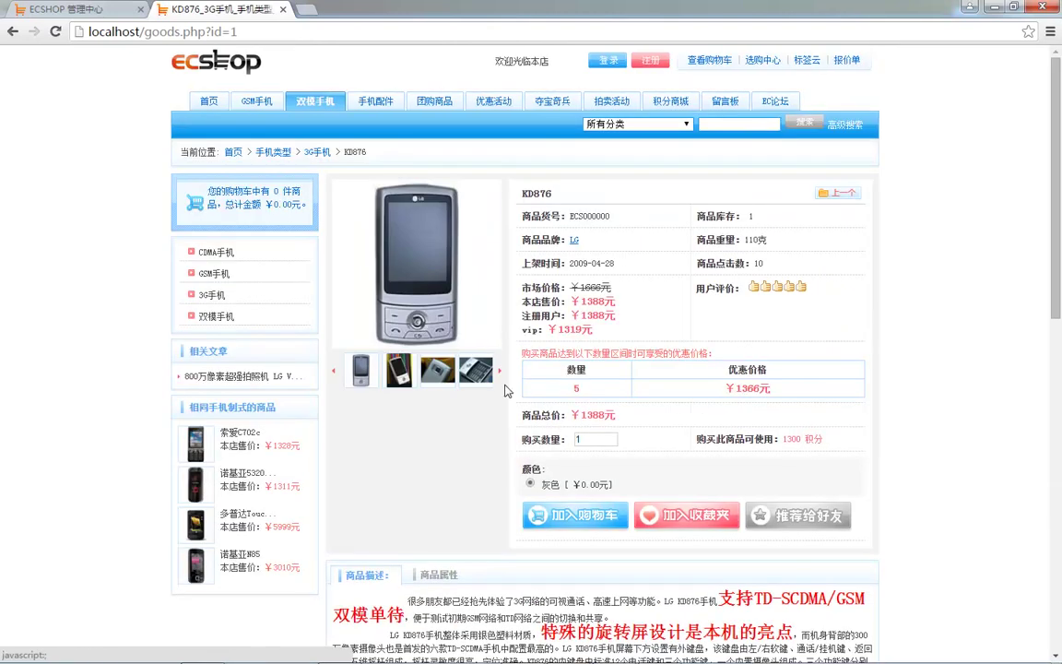
pyautogui.scroll(-2, 506, 351)
# - Add the KD876 phone to the cart and check out as a guest without logging in
pyautogui.click(553, 365)
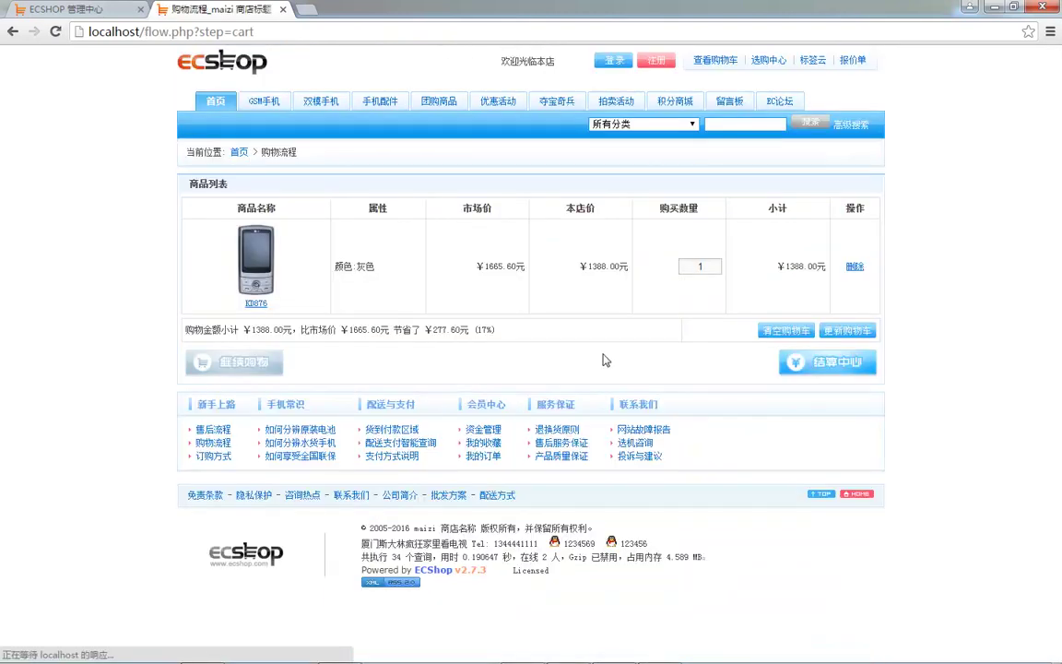
pyautogui.click(828, 365)
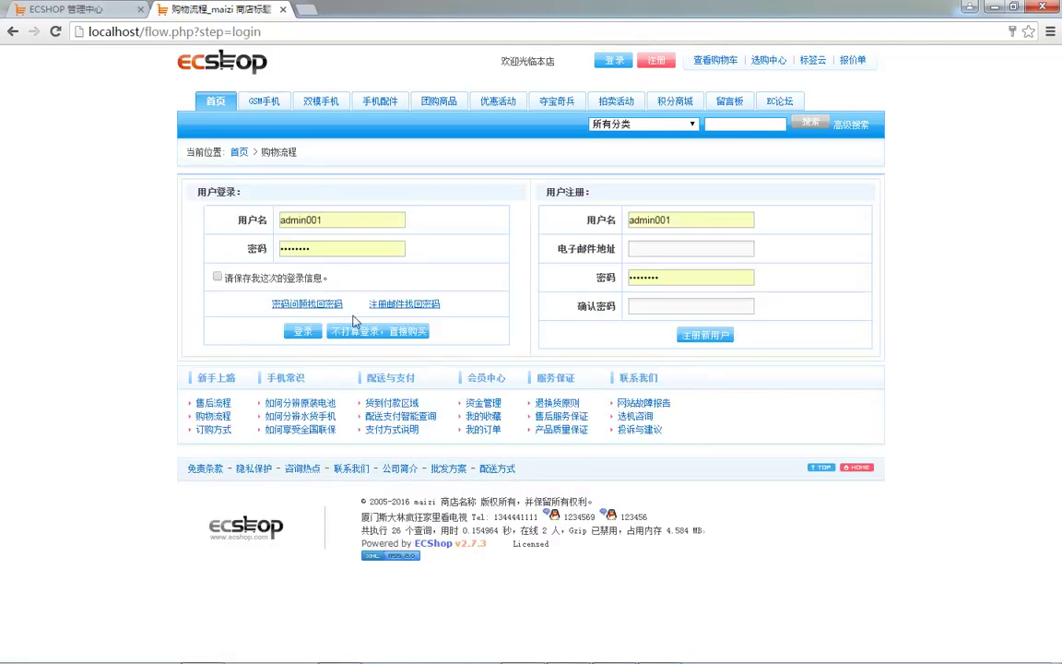
pyautogui.click(380, 331)
# - Set the delivery region to 福建 / 龙岩 / 漳平市
pyautogui.click(372, 207)
pyautogui.click(361, 259)
pyautogui.click(437, 208)
pyautogui.click(444, 243)
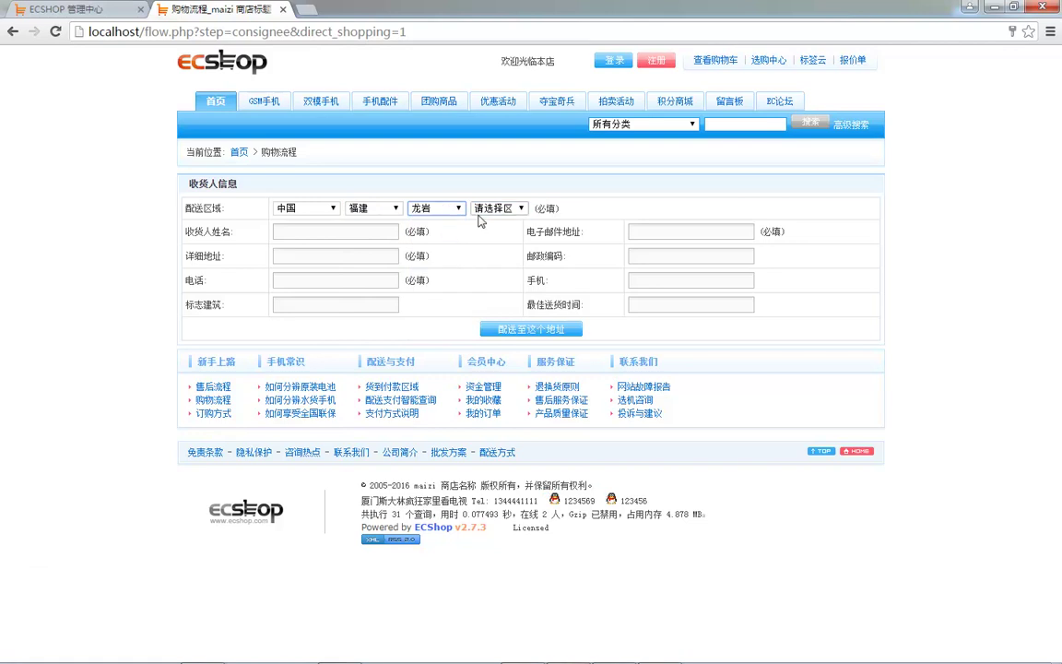
pyautogui.click(498, 207)
pyautogui.click(441, 276)
# - Fill in the consignee's name, address, phone and e-mail, then submit the delivery address
pyautogui.click(323, 231)
pyautogui.write('sdafds')
pyautogui.press('space')
pyautogui.click(280, 255)
pyautogui.write('sdafds')
pyautogui.press('space')
pyautogui.click(281, 280)
pyautogui.write('5')
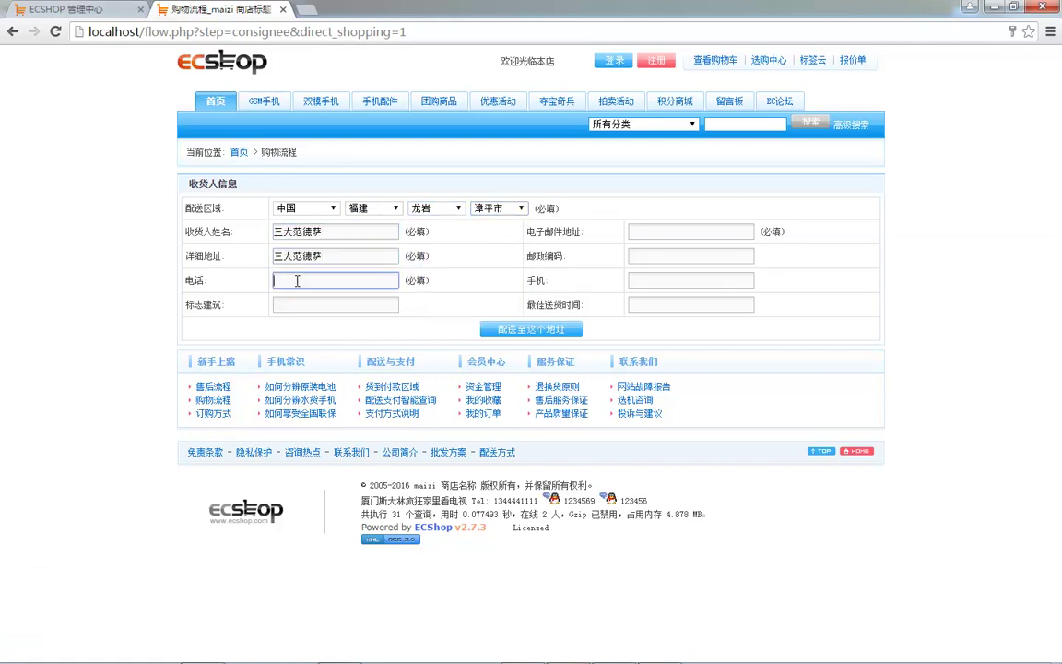
pyautogui.write('435435')
pyautogui.click(688, 232)
pyautogui.write('dsf@q qc')
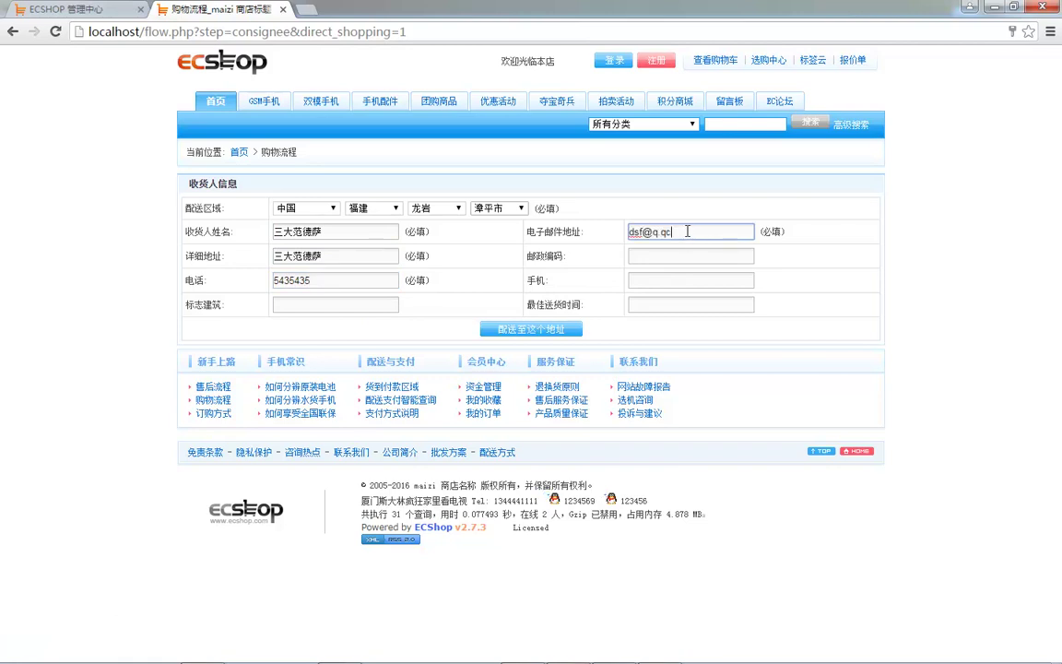
pyautogui.click(539, 330)
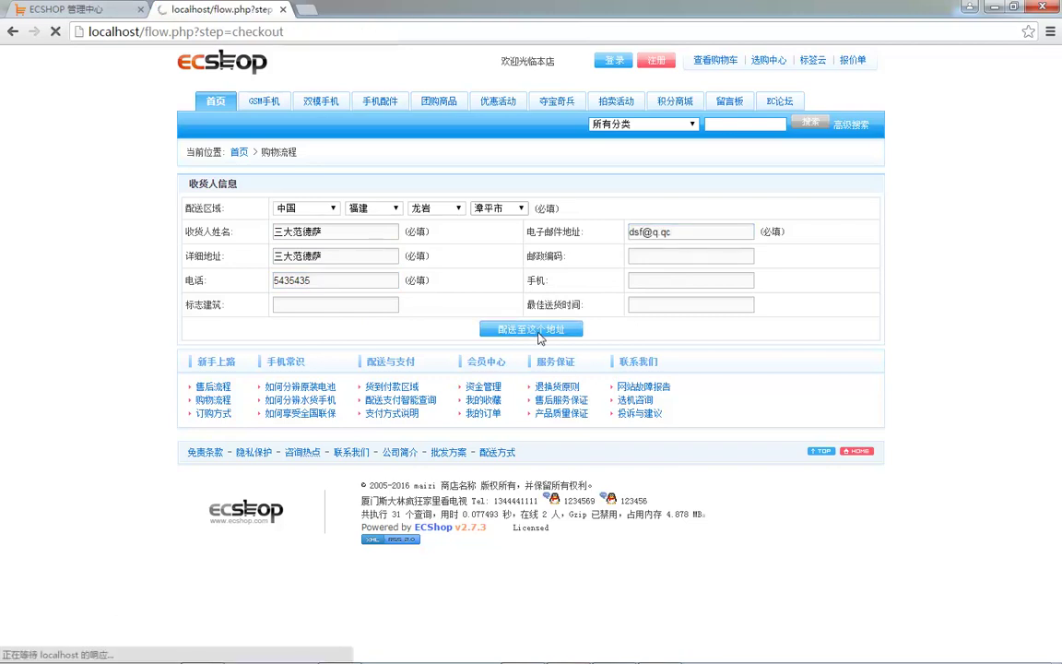
pyautogui.scroll(-7, 337, 325)
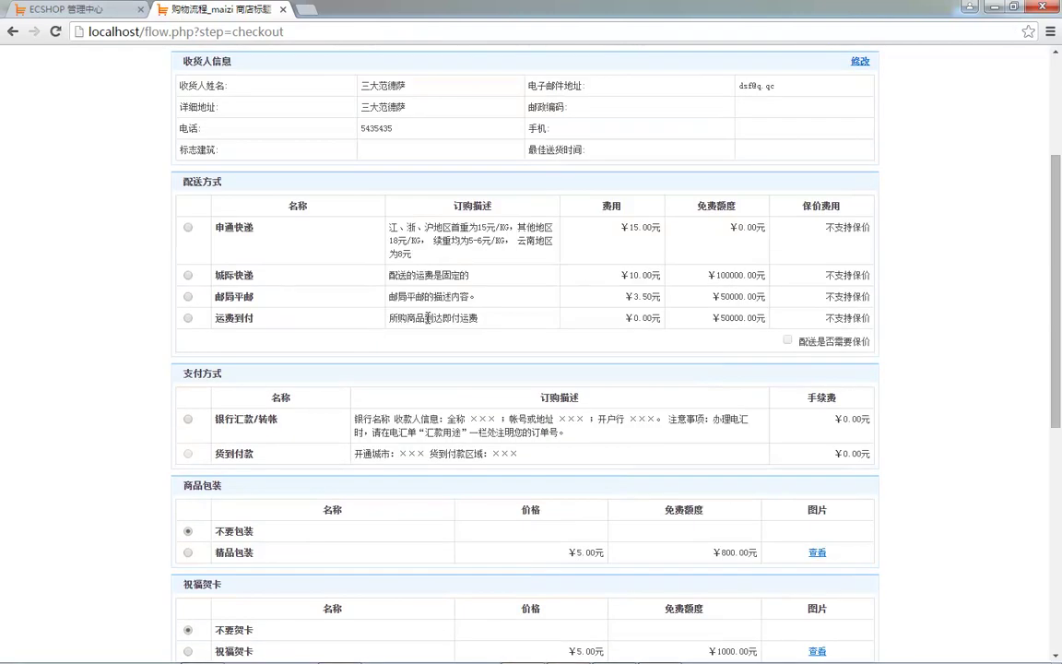
pyautogui.scroll(-1, 403, 363)
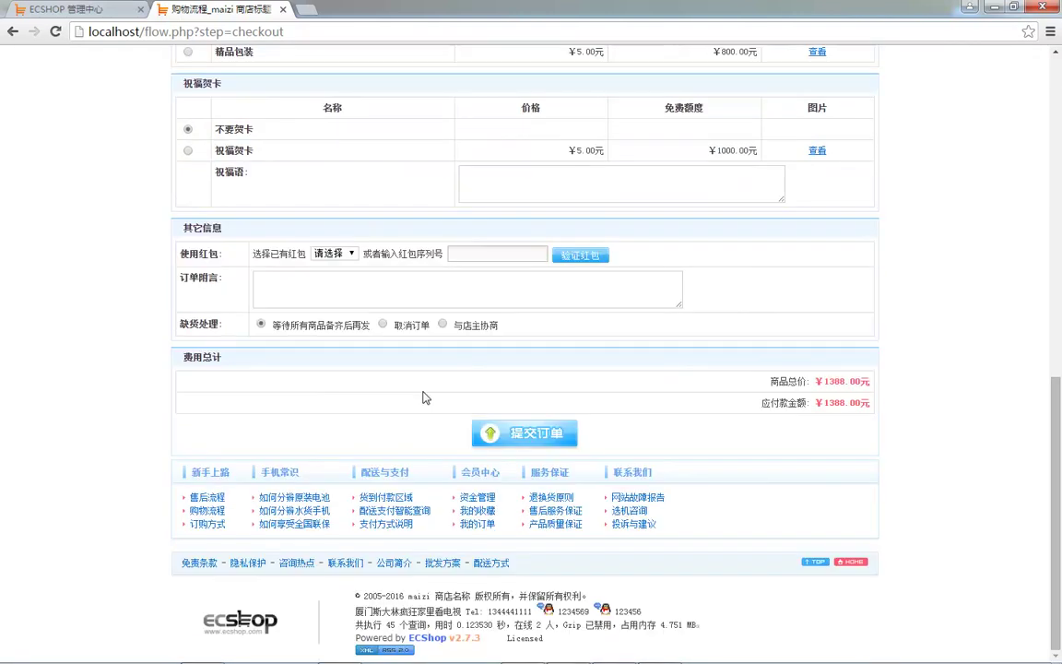
pyautogui.scroll(8, 426, 397)
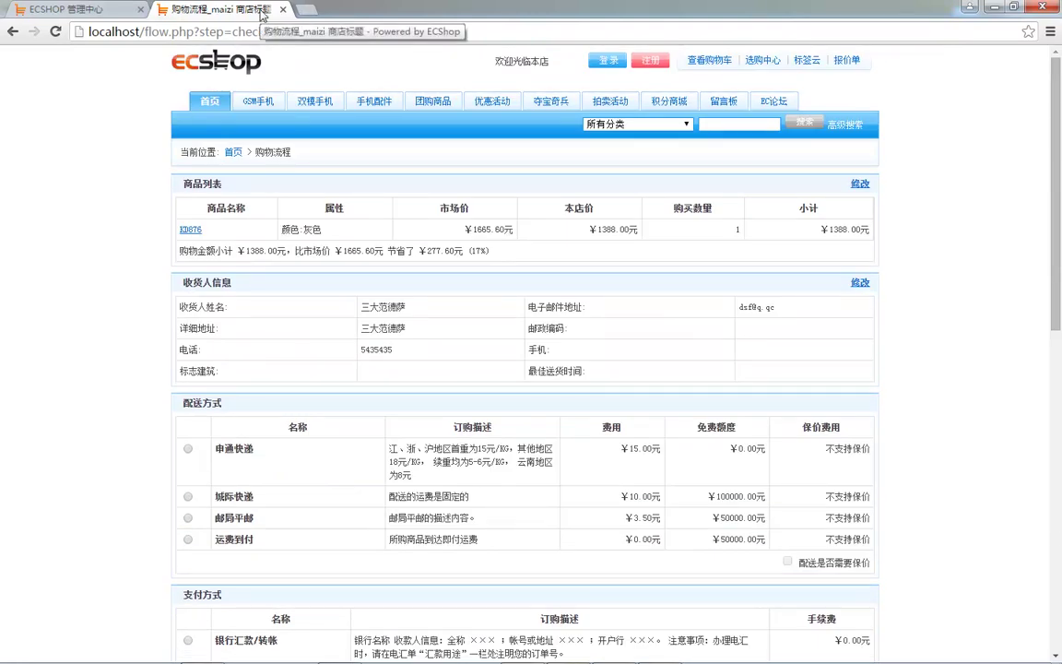
# - Open the 双模手机 category and compare the footer shop name with the admin 商店名称 field
pyautogui.click(309, 101)
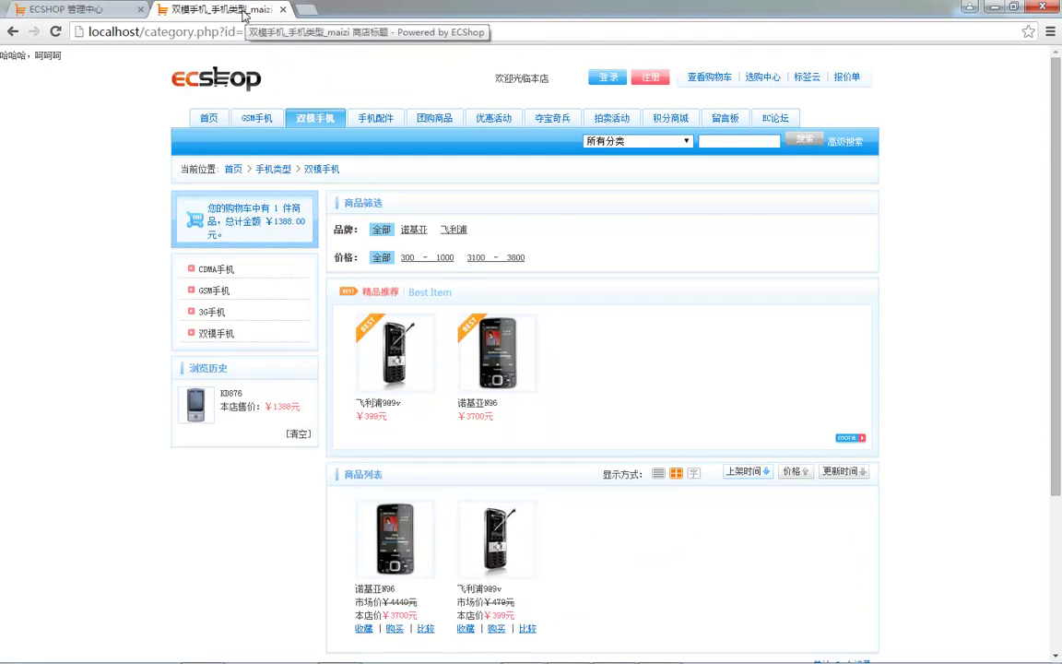
pyautogui.hotkey('ctrl', 'shift', 'Tab')
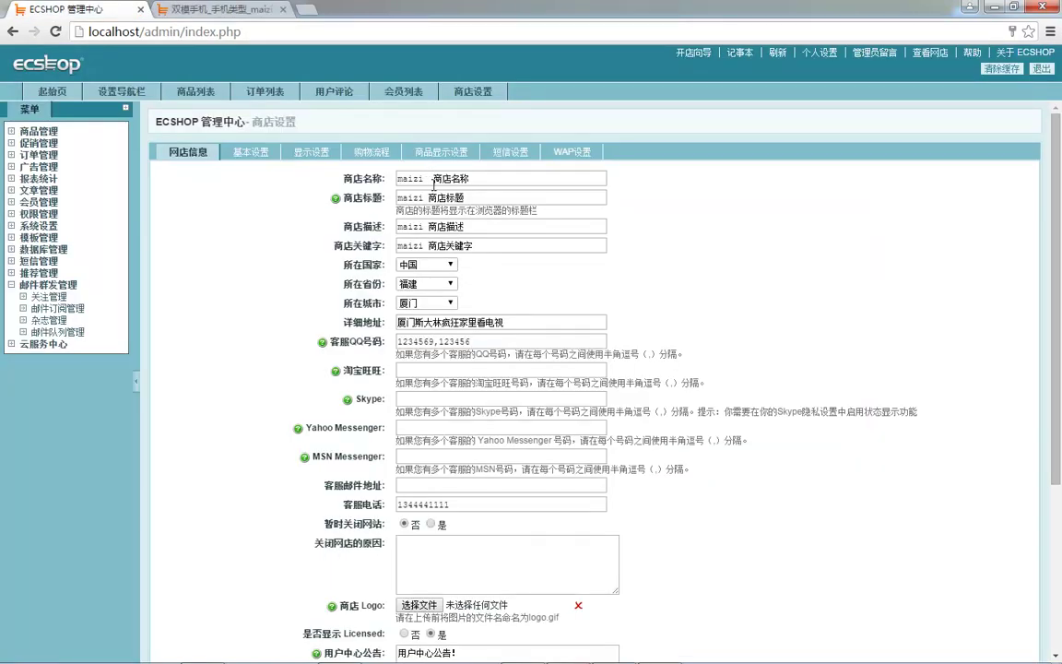
pyautogui.click(468, 198)
pyautogui.doubleClick(425, 179)
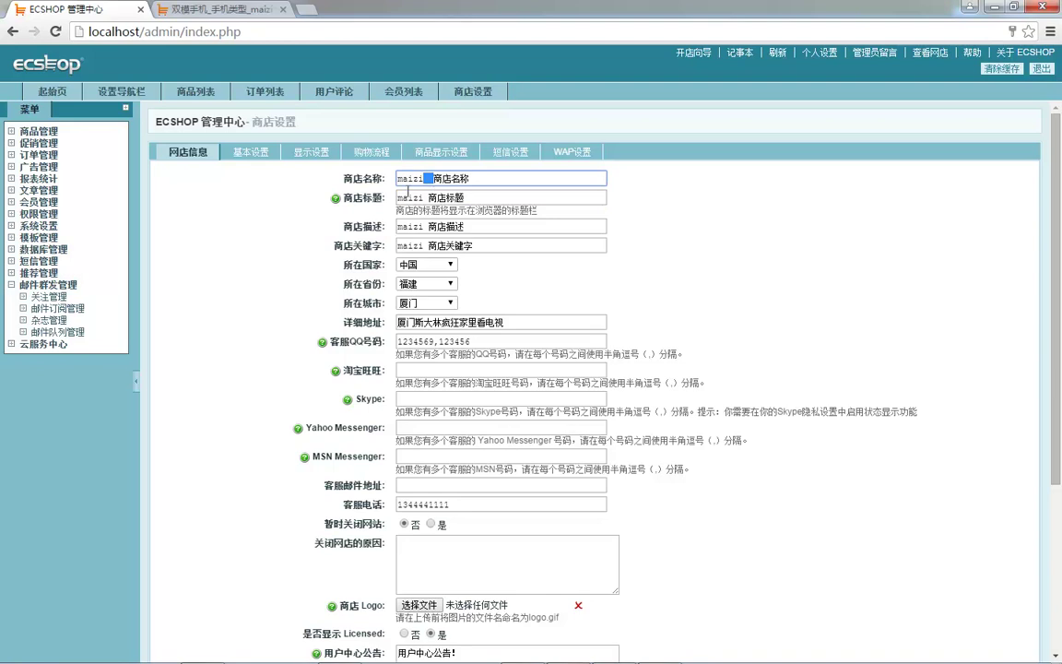
pyautogui.hotkey('ctrl', 'Tab')
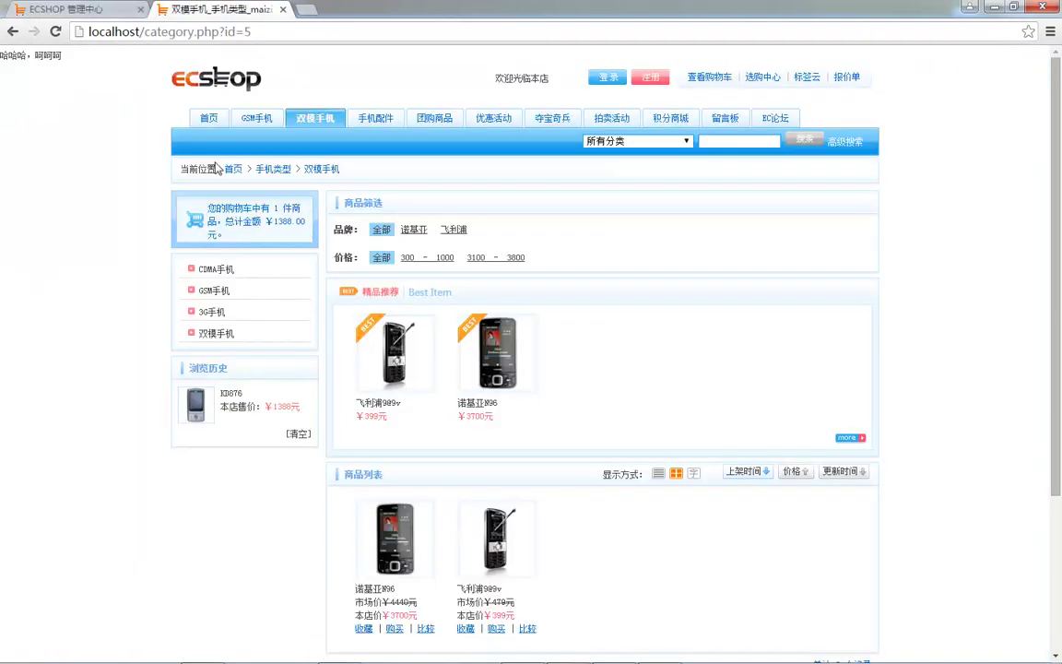
pyautogui.scroll(-3, 265, 356)
pyautogui.moveTo(418, 595); pyautogui.dragTo(459, 595)
# - Delete the extra space so the shop name reads maizi 商店名称, and save
pyautogui.click(95, 8)
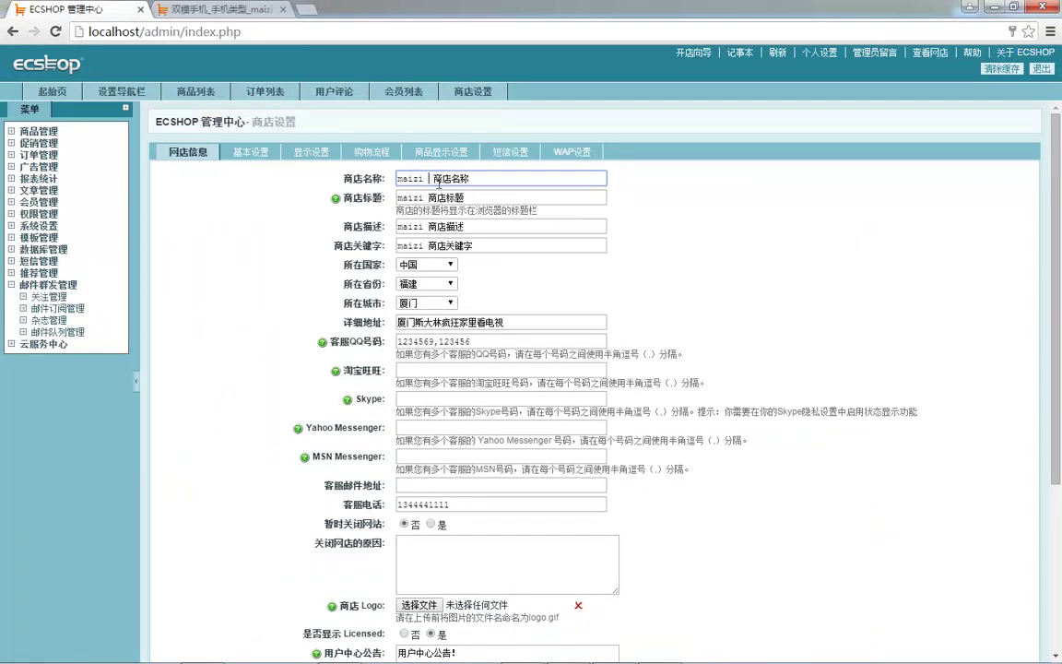
pyautogui.press('BackSpace')
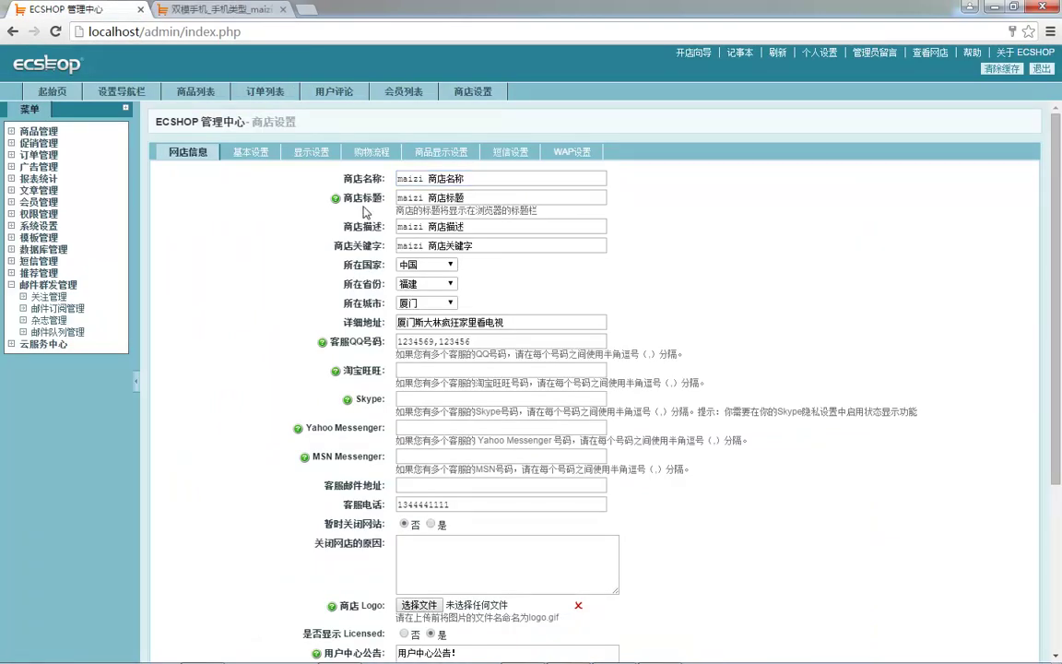
pyautogui.scroll(-5, 387, 262)
pyautogui.click(571, 577)
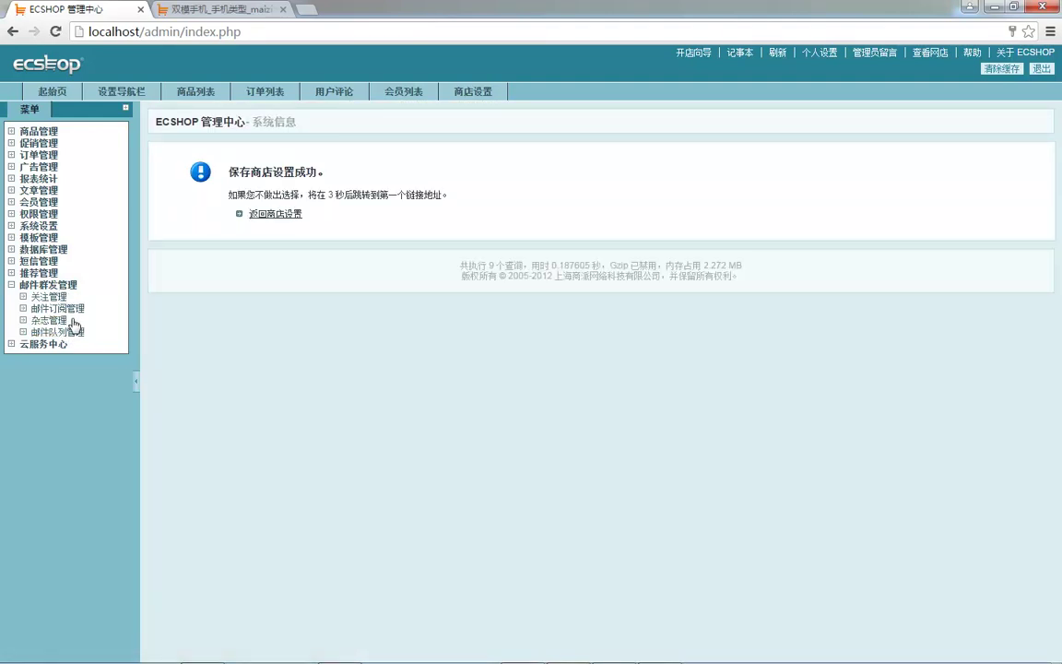
# - Open 模板管理 > 邮件模板 and inspect the {$shop_name} placeholder in the 发送密码模板 template
pyautogui.click(39, 237)
pyautogui.click(49, 261)
pyautogui.click(57, 309)
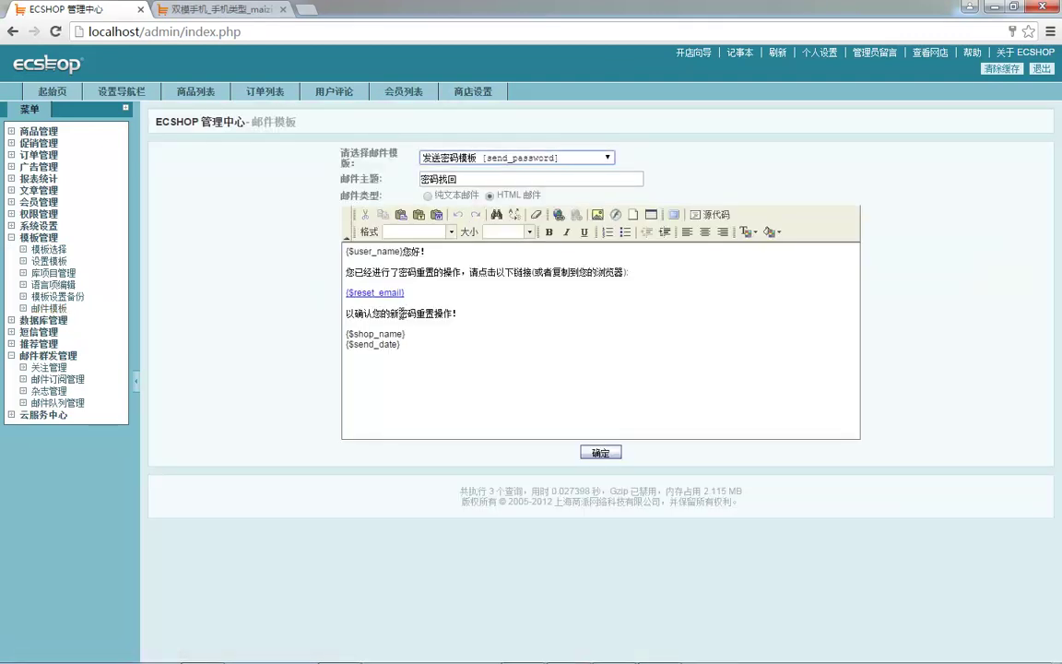
pyautogui.doubleClick(351, 334)
pyautogui.click(406, 333)
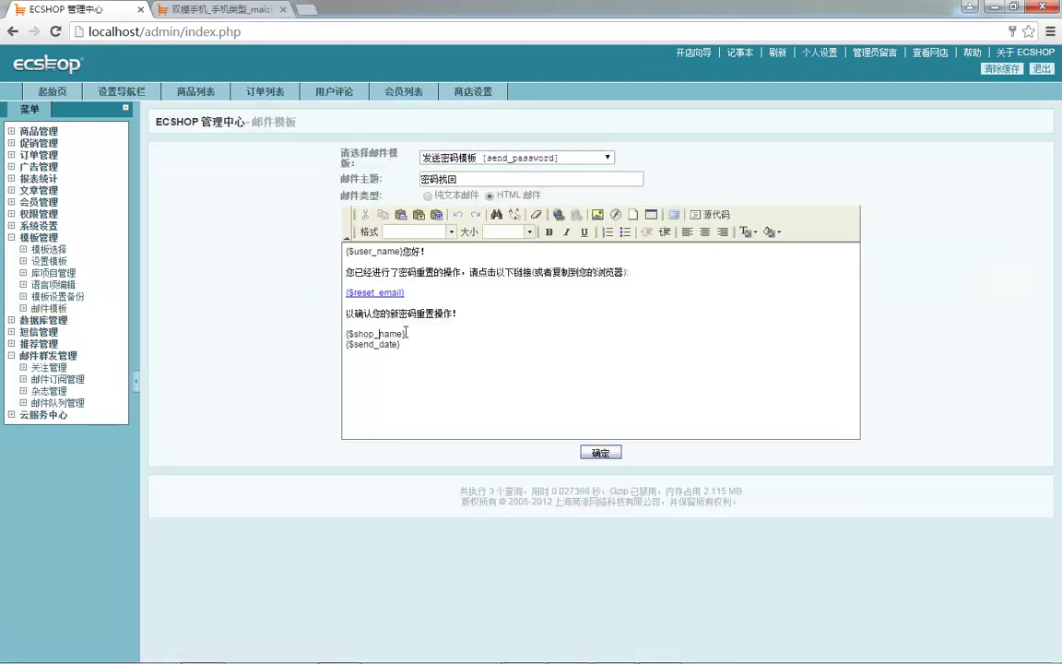
pyautogui.click(207, 9)
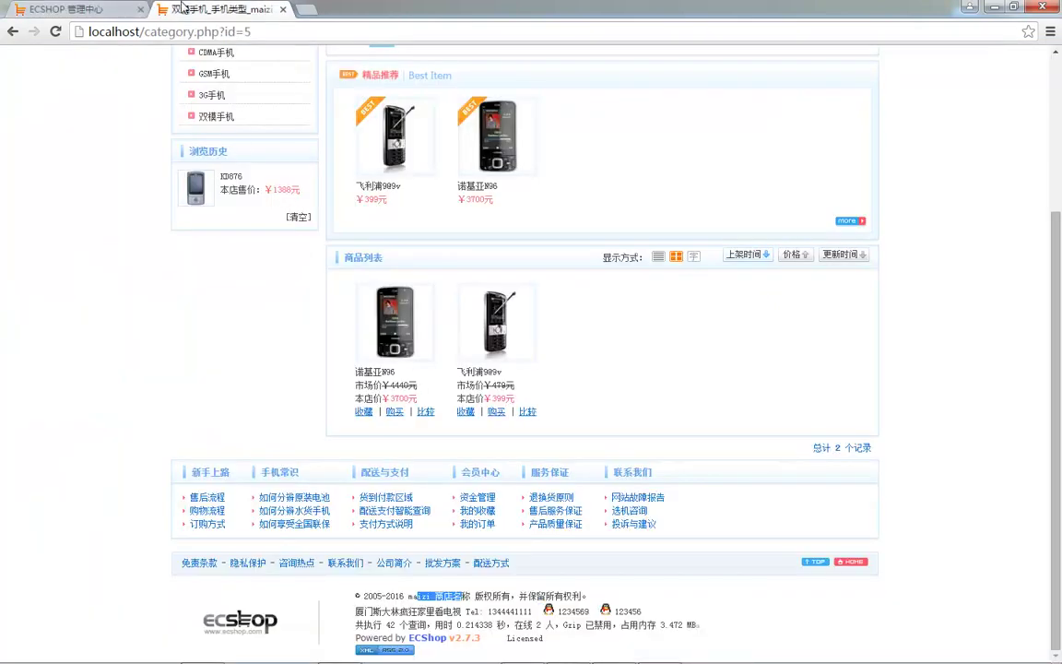
pyautogui.click(81, 9)
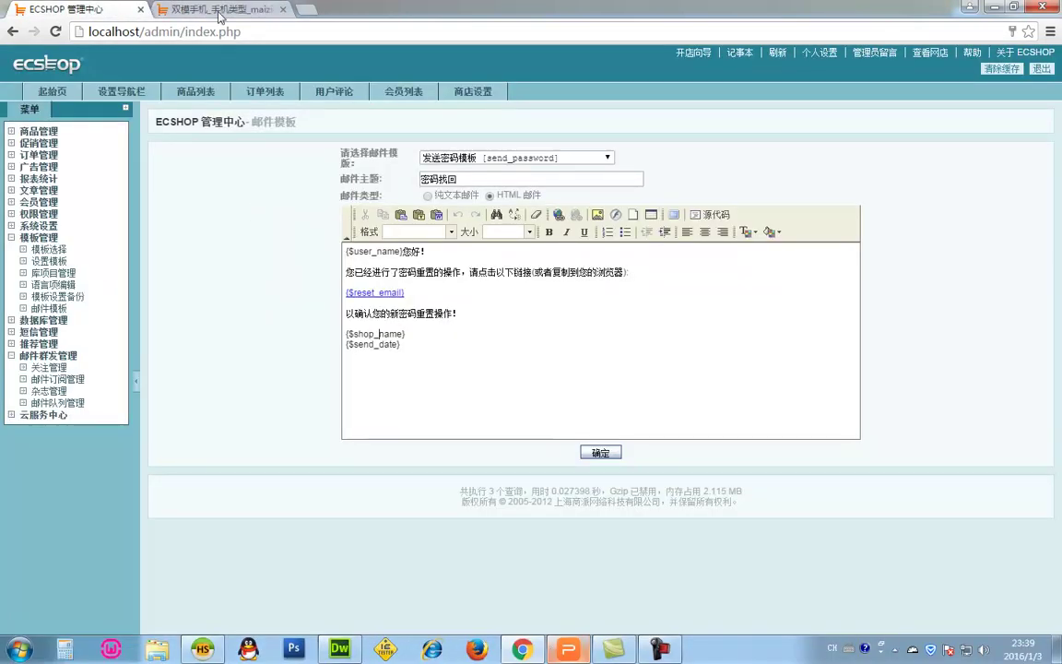
# - Locate the temporary closure setting and type a trial text into the closure reason box
pyautogui.click(473, 91)
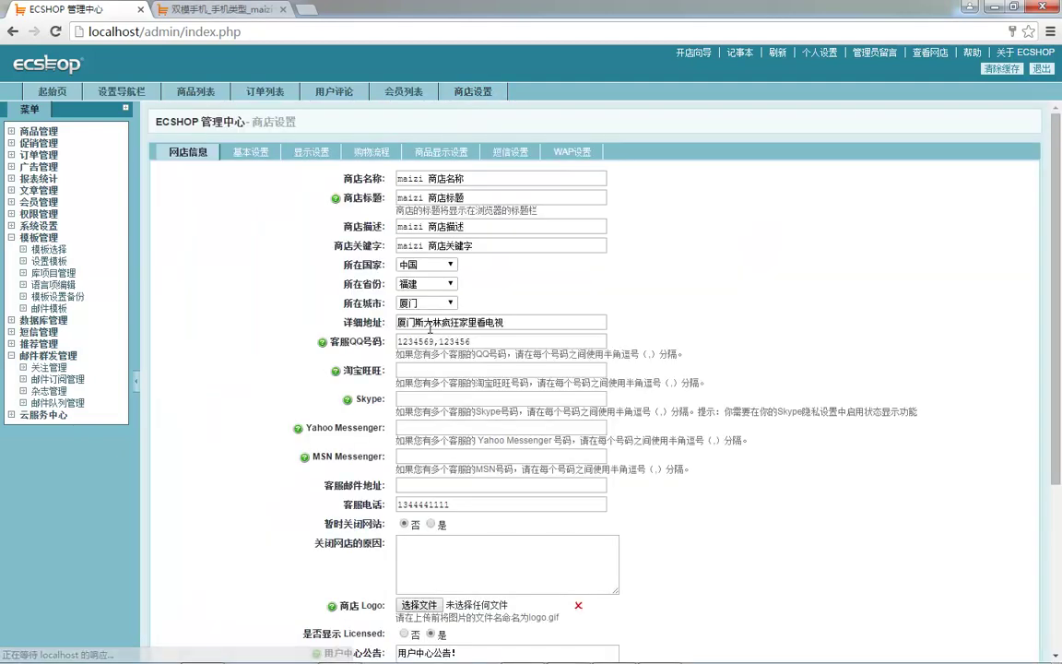
pyautogui.scroll(-3, 399, 359)
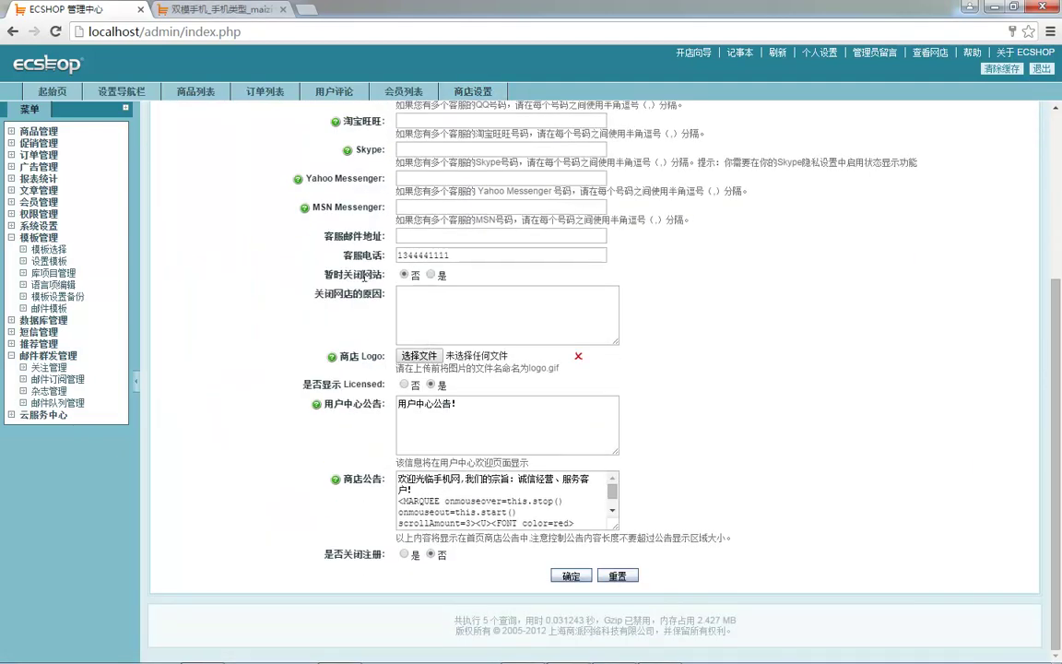
pyautogui.moveTo(371, 276); pyautogui.dragTo(434, 287)
pyautogui.click(425, 304)
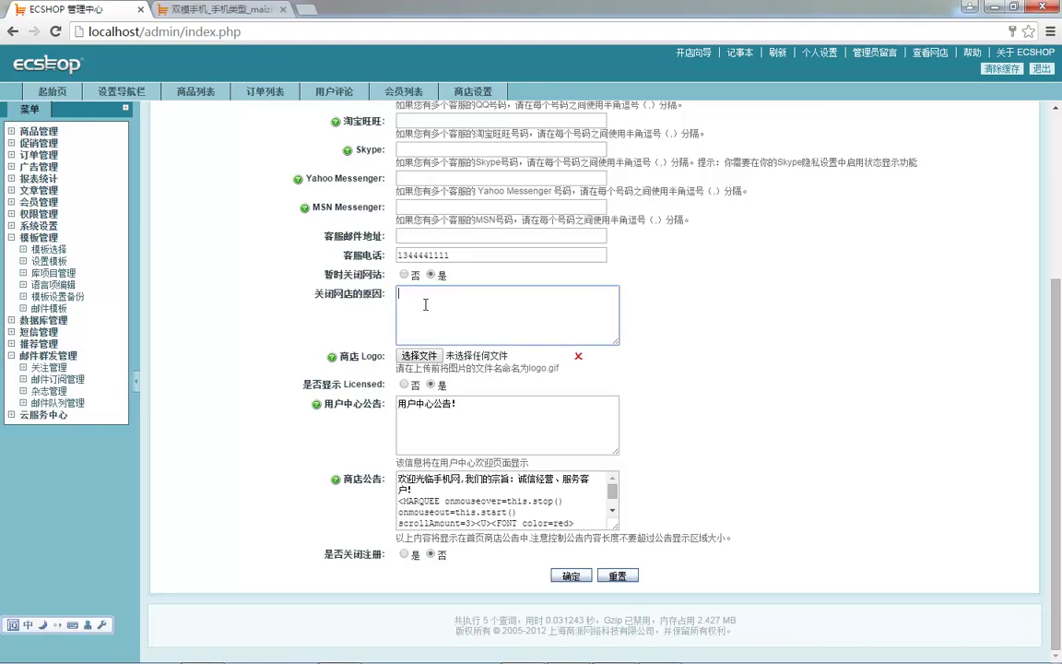
pyautogui.press('shift')
pyautogui.write('阿里斯顿放假拉的开发了肯定数')
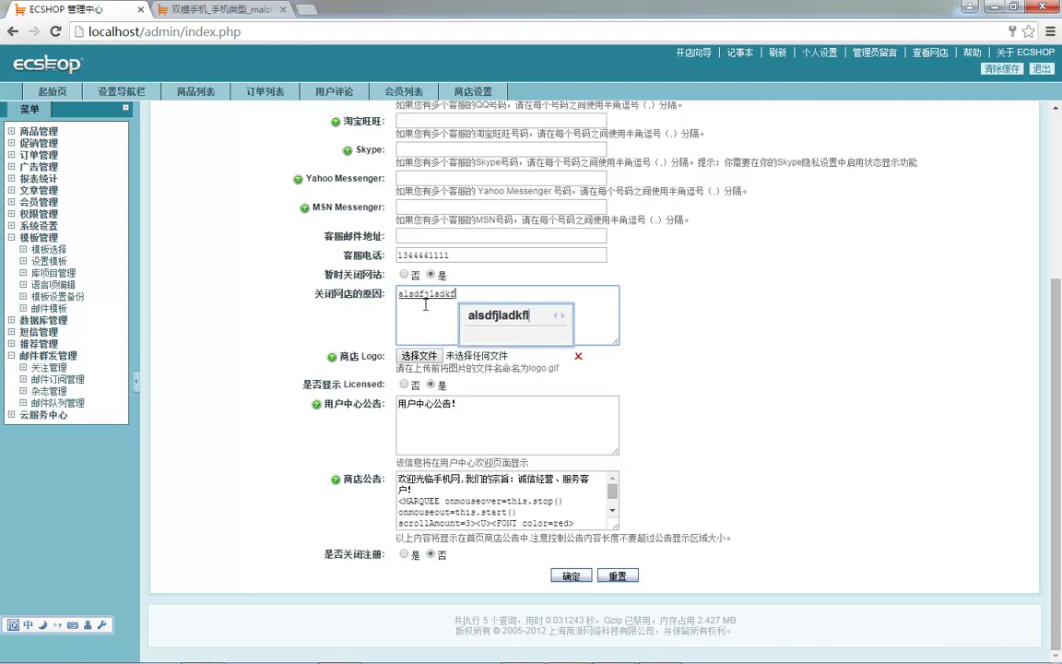
pyautogui.click(678, 367)
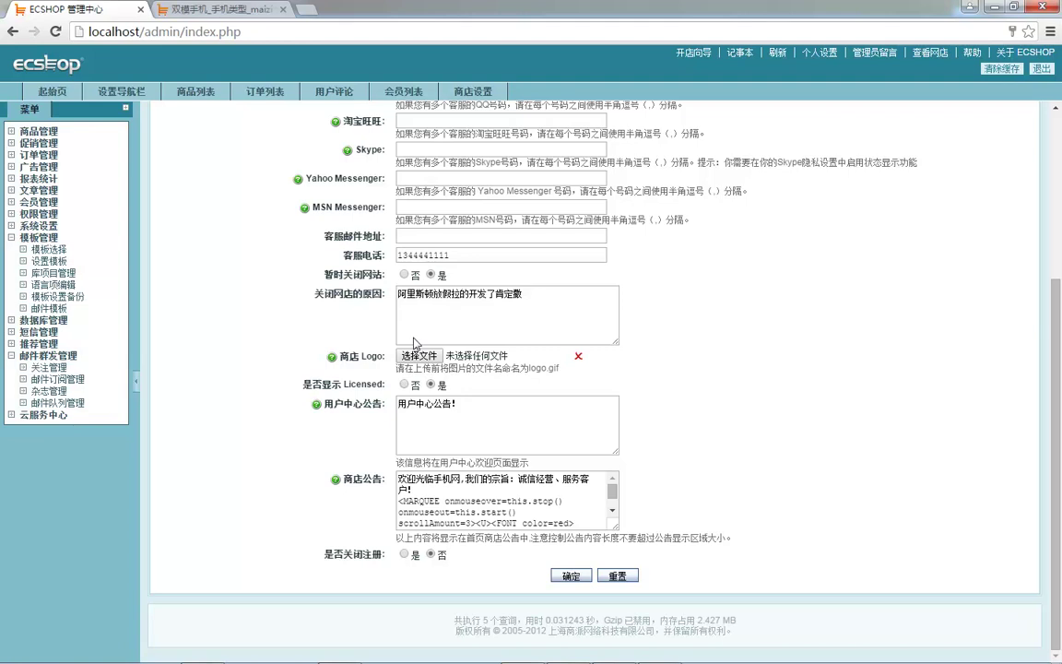
# - Replace the closure reason with 今天心情不好，不开张, save, and view the storefront
pyautogui.click(467, 310)
pyautogui.tripleClick(467, 310)
pyautogui.write('今天')
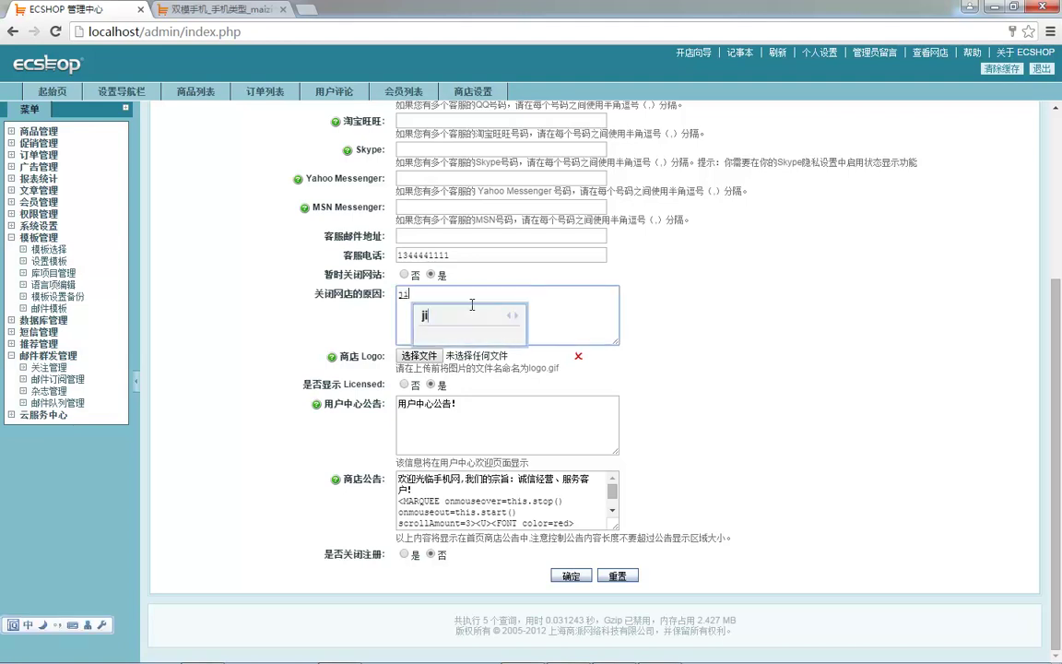
pyautogui.write('心情不好')
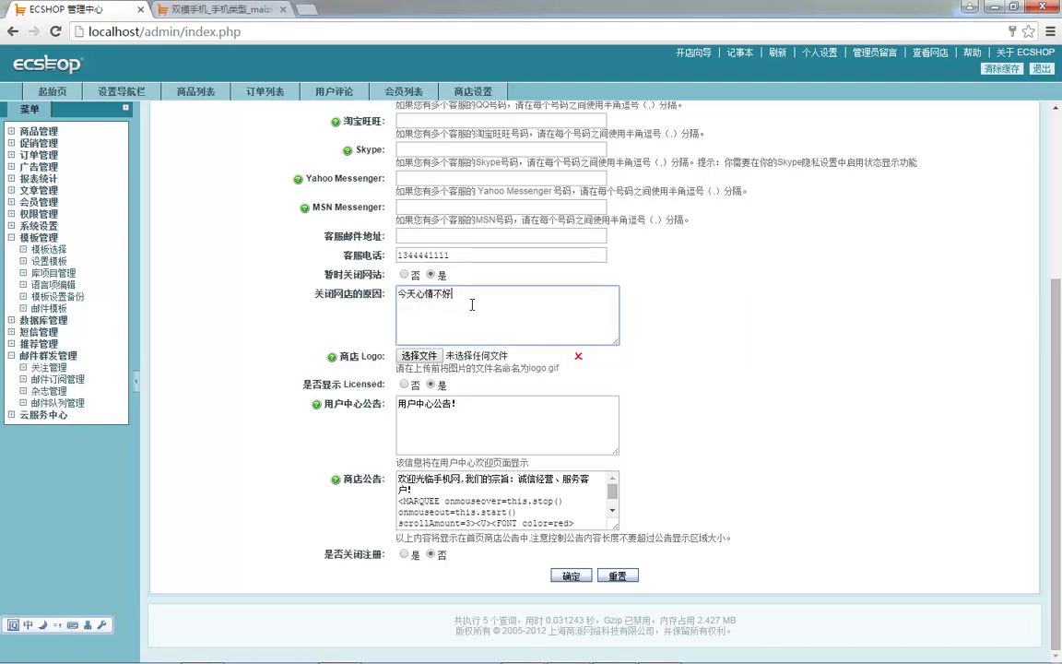
pyautogui.write('，不kaizhang')
pyautogui.press('space')
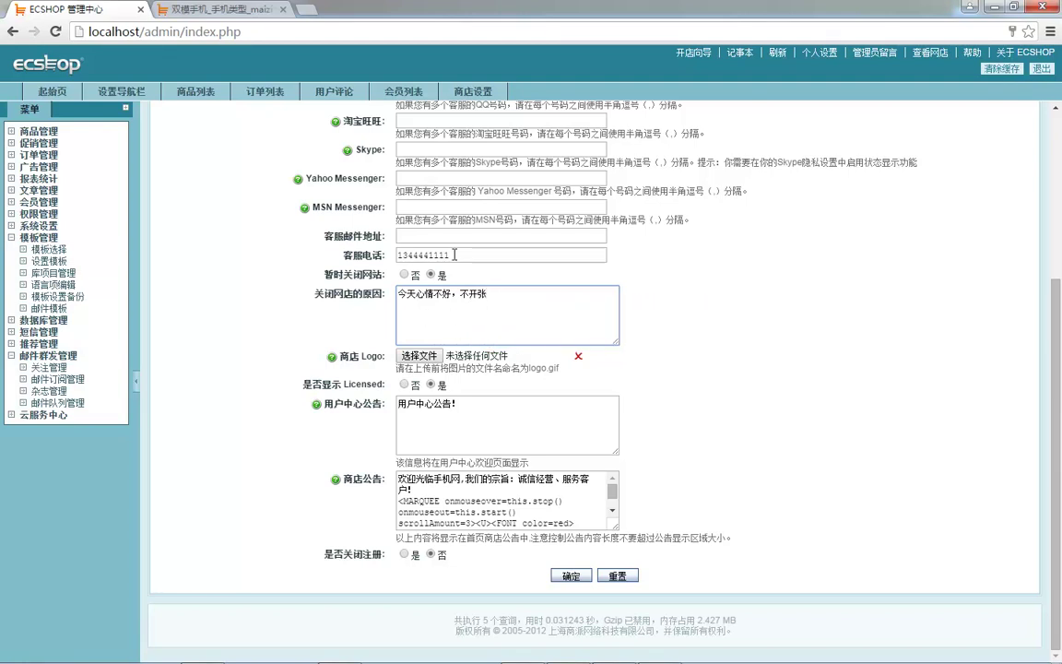
pyautogui.click(570, 575)
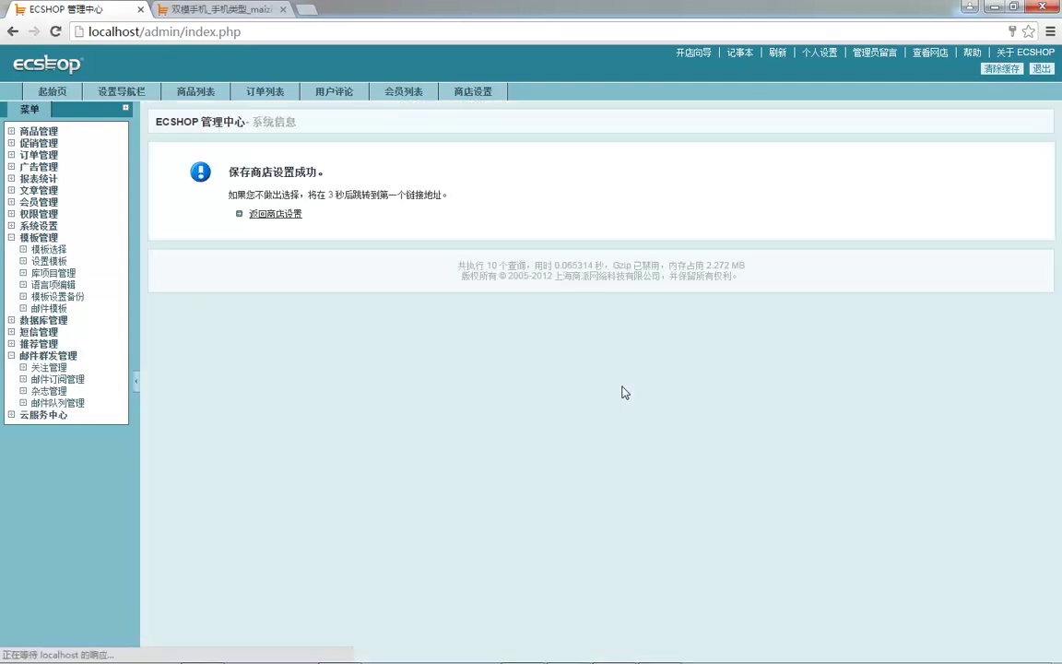
pyautogui.click(281, 8)
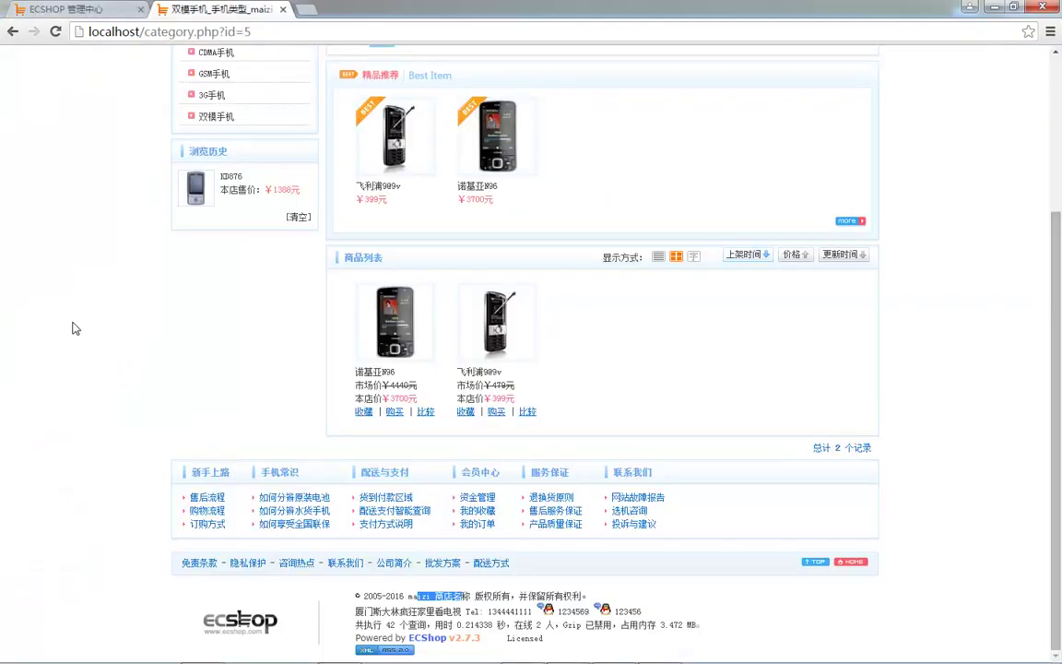
# - Reload the storefront and check the closed-shop notice and its reason
pyautogui.press('F5')
pyautogui.moveTo(493, 161); pyautogui.dragTo(479, 184)
pyautogui.click(544, 163)
pyautogui.click(588, 191)
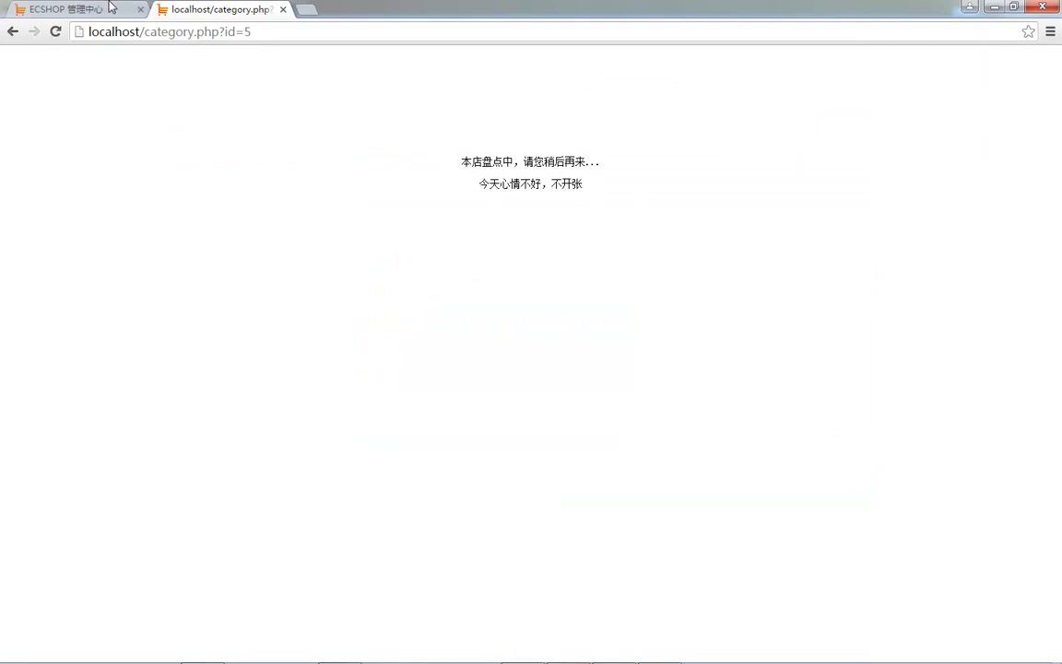
# - In admin, empty the 关闭网店的原因 box and set 暂时关闭网站 to 否
pyautogui.click(69, 9)
pyautogui.scroll(-10, 416, 486)
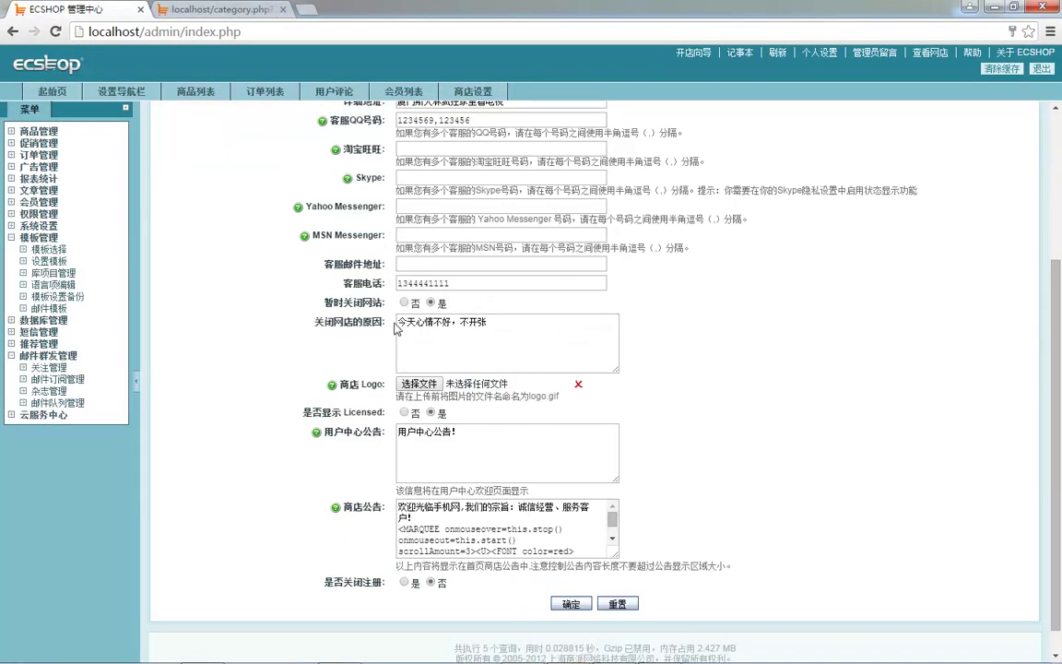
pyautogui.click(487, 332)
pyautogui.hotkey('ctrl', 'a')
pyautogui.press('BackSpace')
pyautogui.click(363, 363)
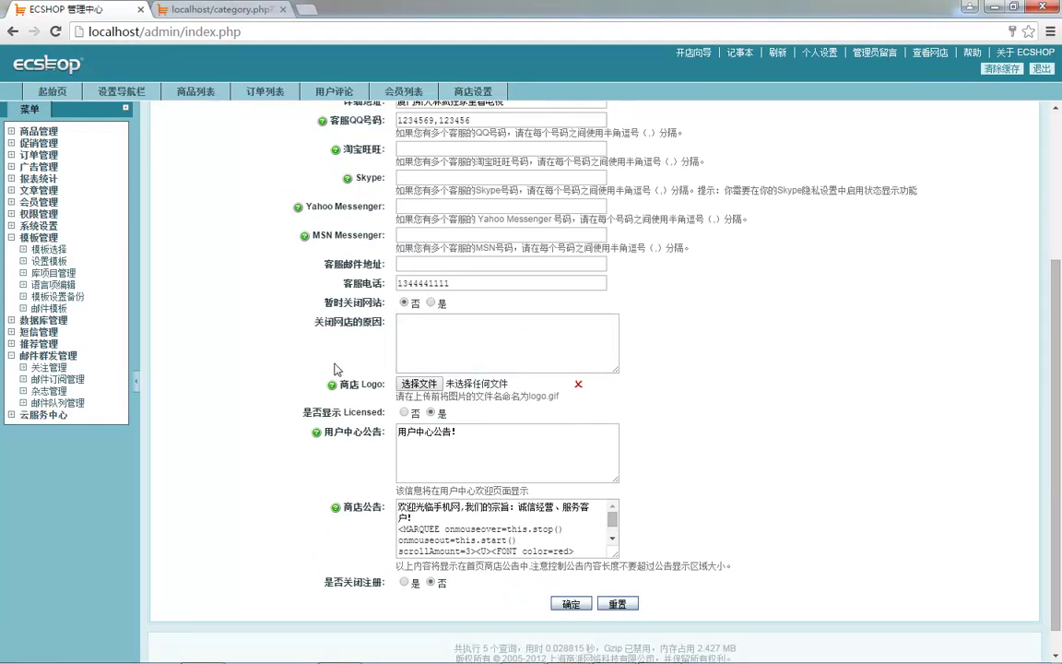
pyautogui.scroll(-1, 337, 368)
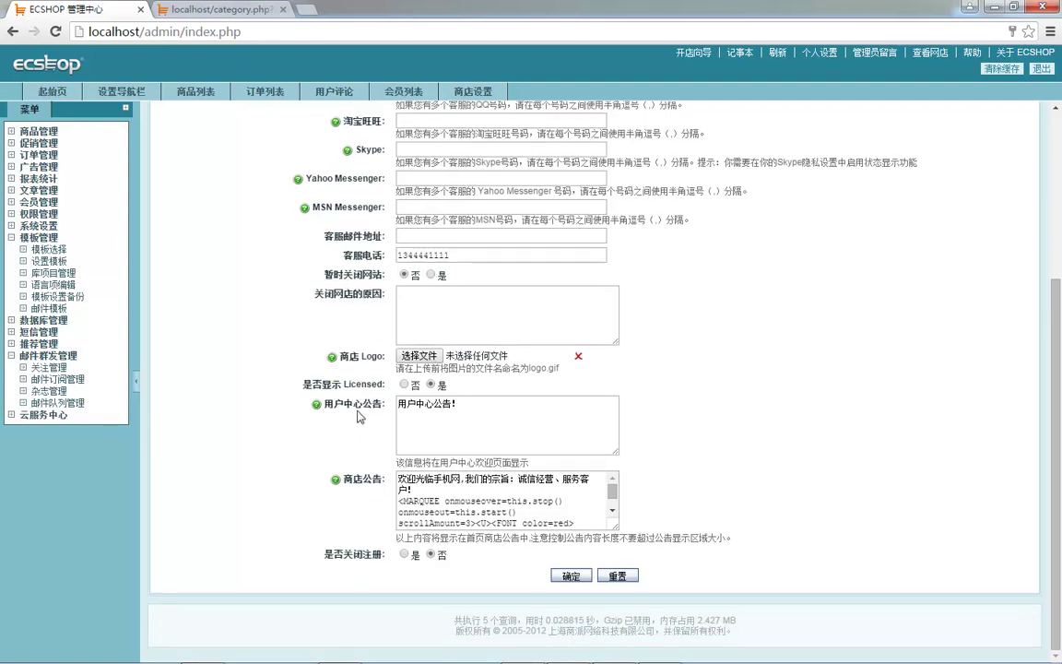
# - Replace the 用户中心公告 text with 麦子学院欢迎你。 and reload the storefront to check
pyautogui.click(474, 404)
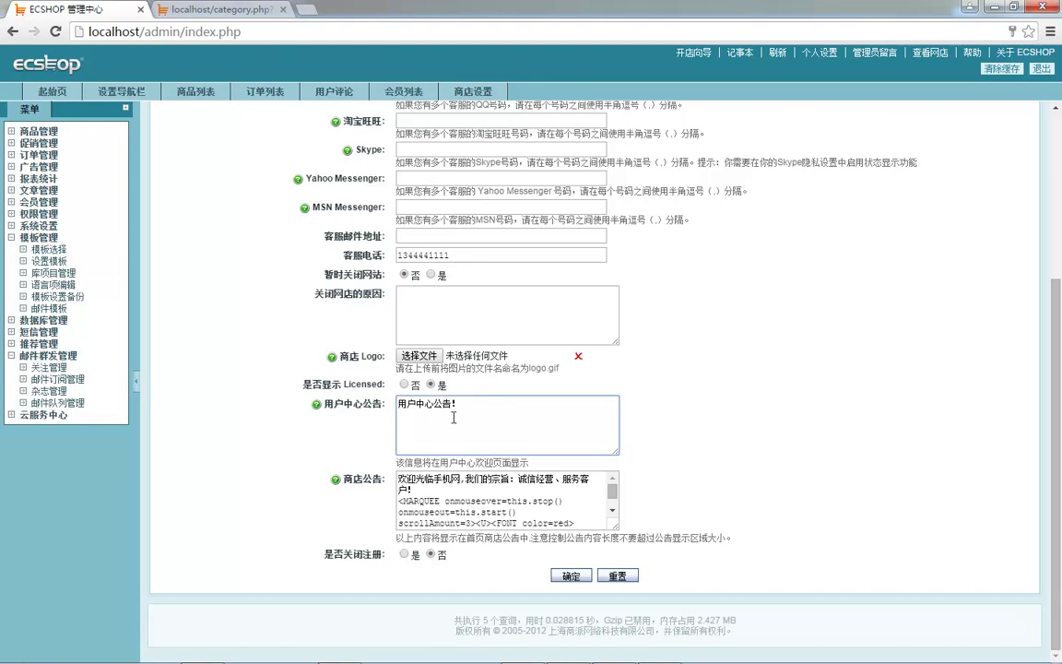
pyautogui.write('s')
pyautogui.hotkey('ctrl', 'a')
pyautogui.write('maizixueyuan')
pyautogui.press('space')
pyautogui.write('hy')
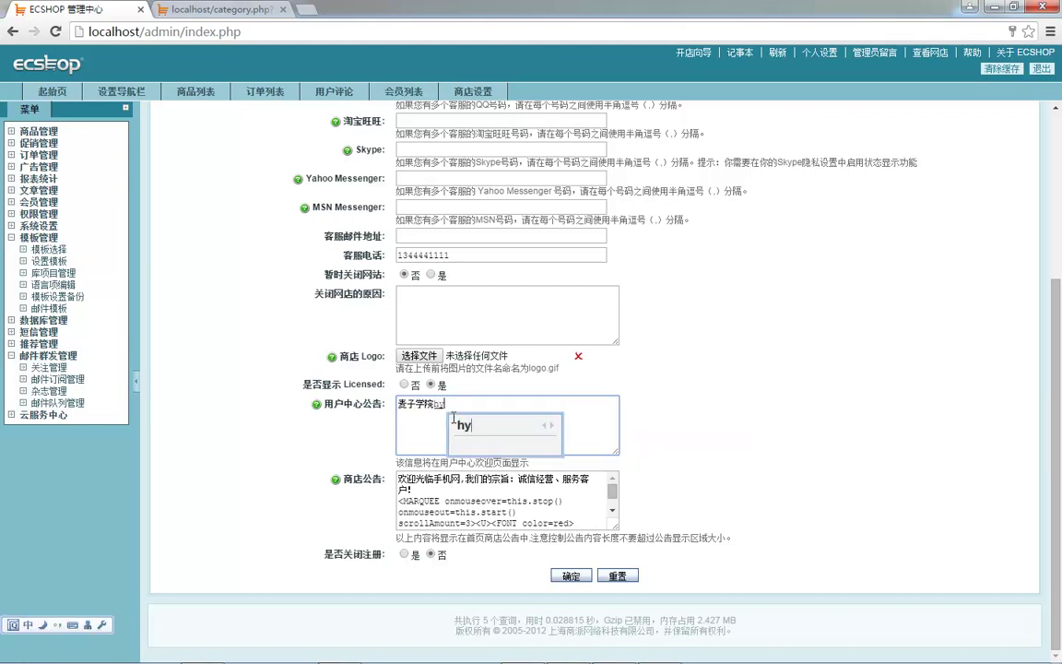
pyautogui.write('n')
pyautogui.press('space')
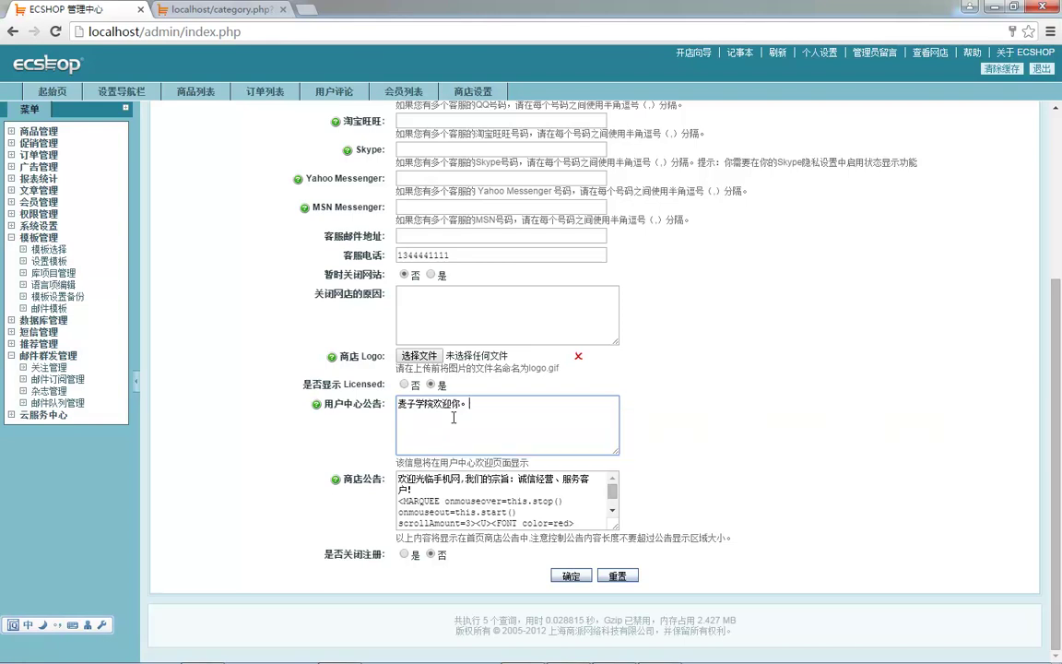
pyautogui.write('。')
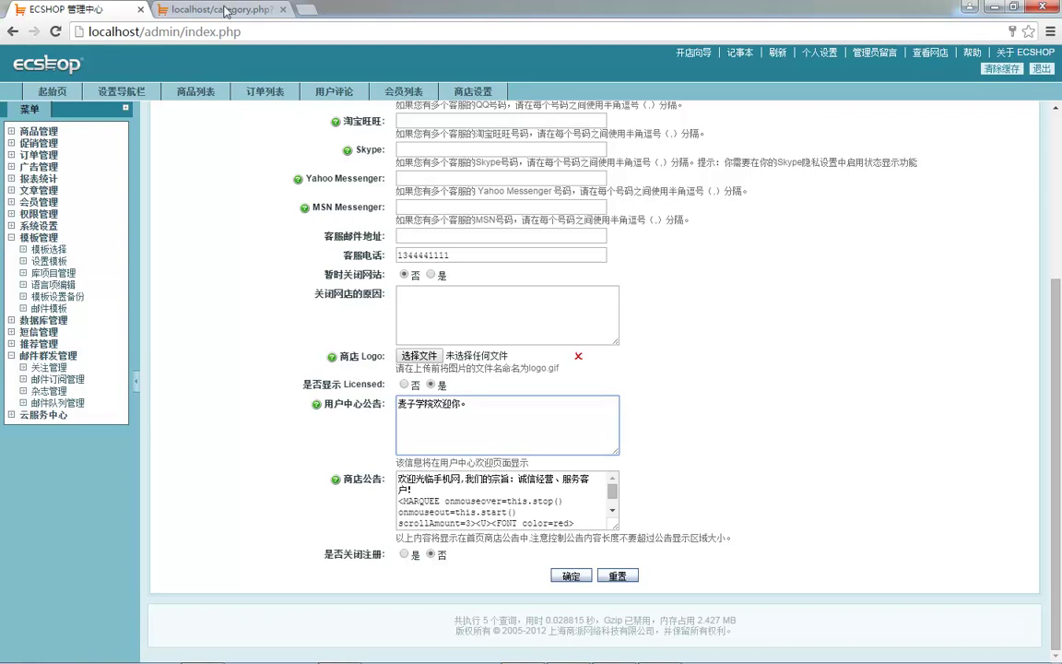
pyautogui.click(203, 11)
pyautogui.press('F5')
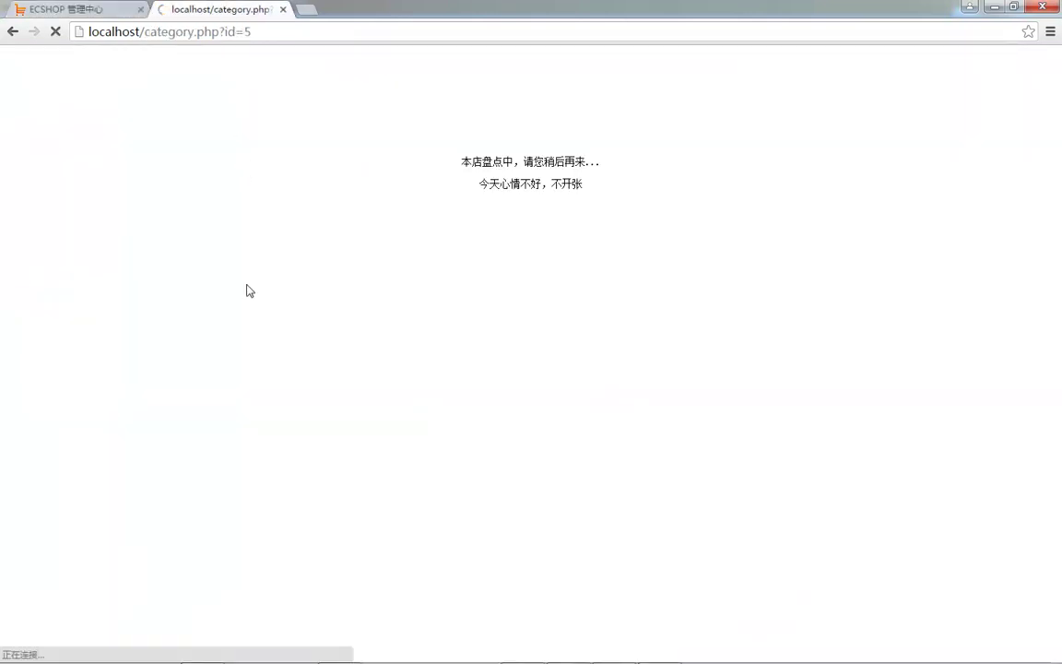
pyautogui.click(97, 19)
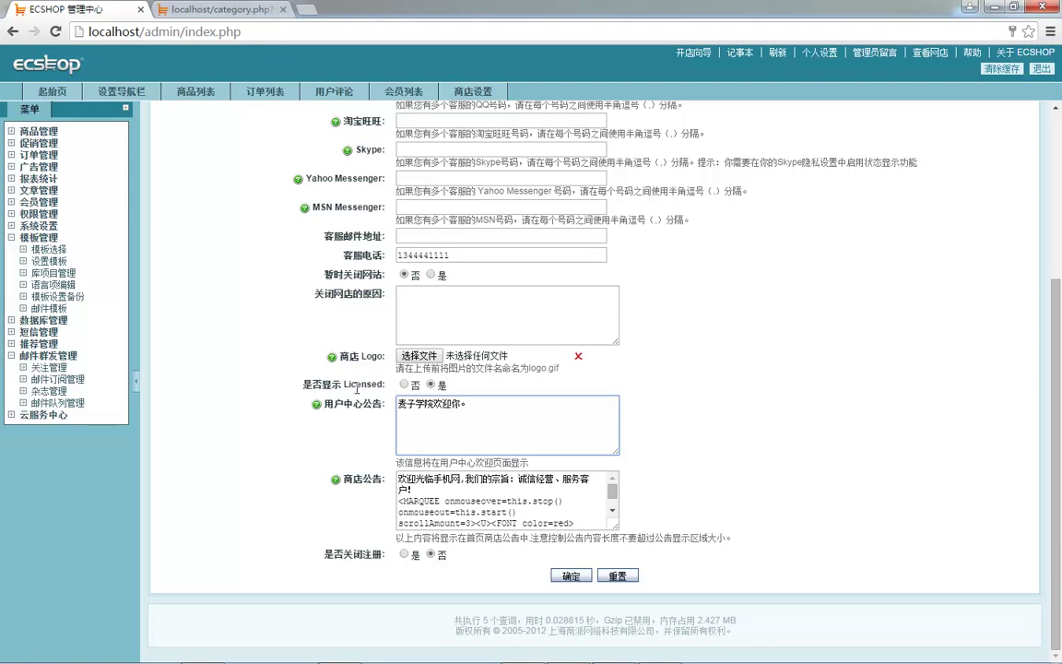
# - Replace the marquee code in the shop announcement with the welcome line 欢迎光临麦子学院
pyautogui.click(435, 490)
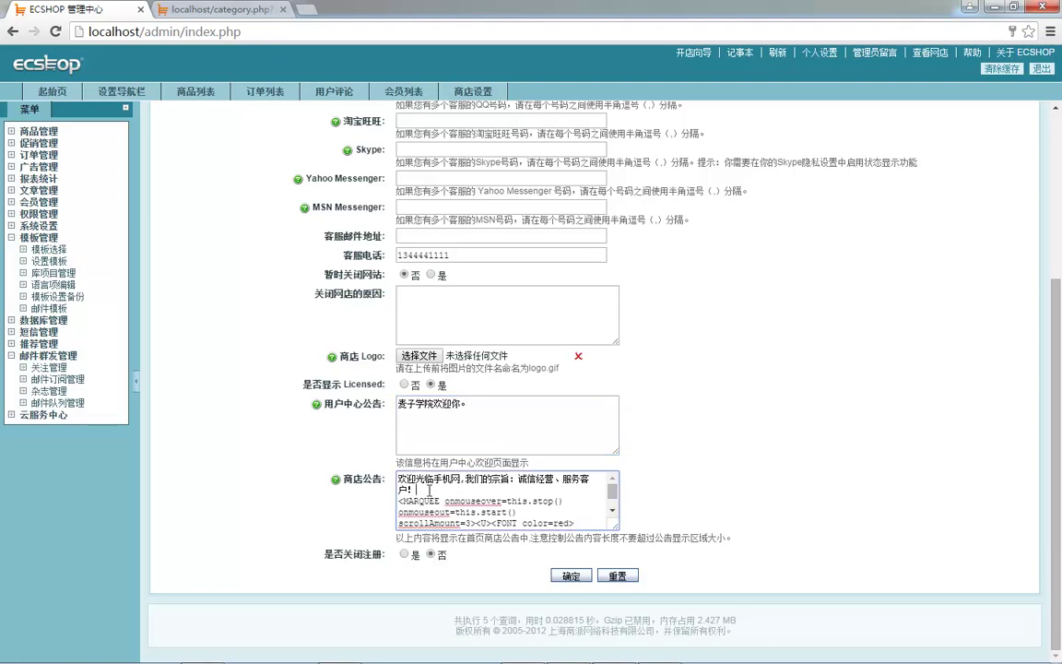
pyautogui.hotkey('ctrl', 'a')
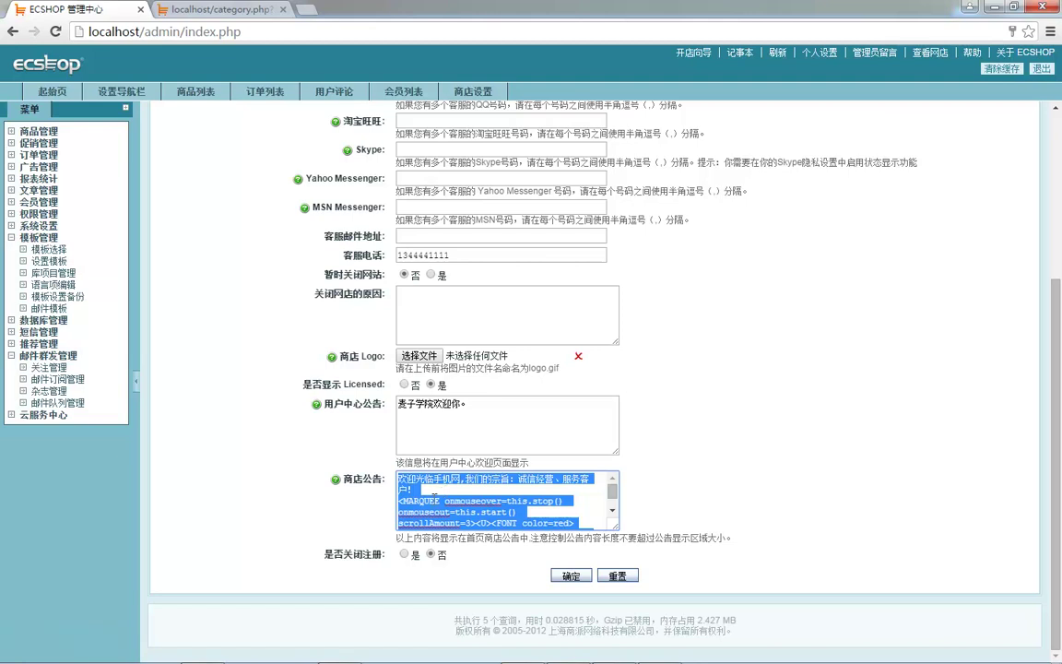
pyautogui.click(403, 500)
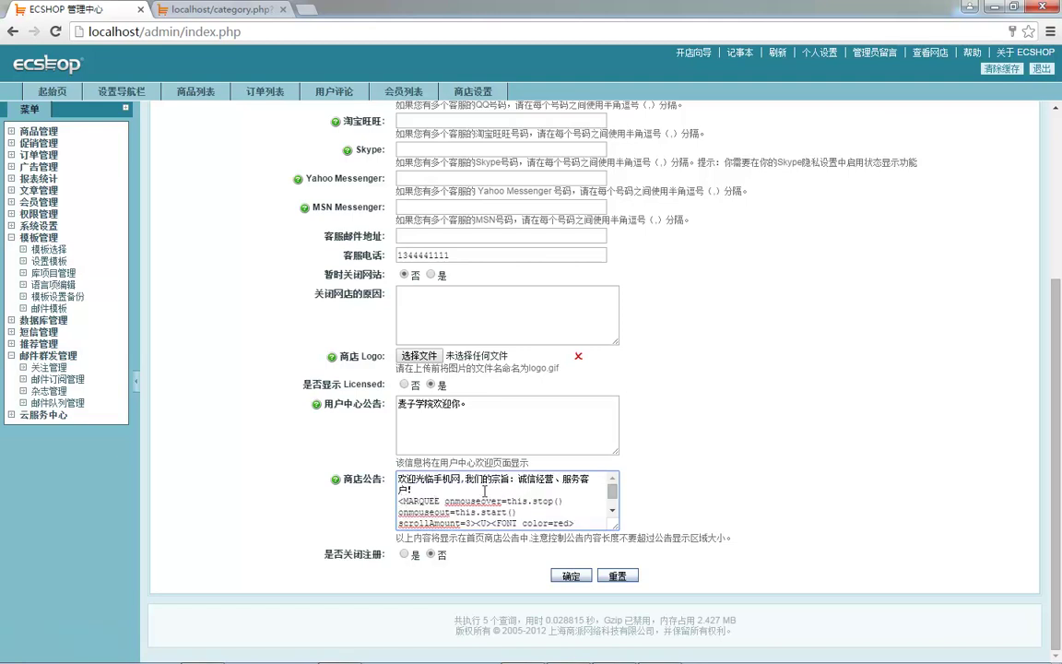
pyautogui.moveTo(403, 501); pyautogui.dragTo(521, 526)
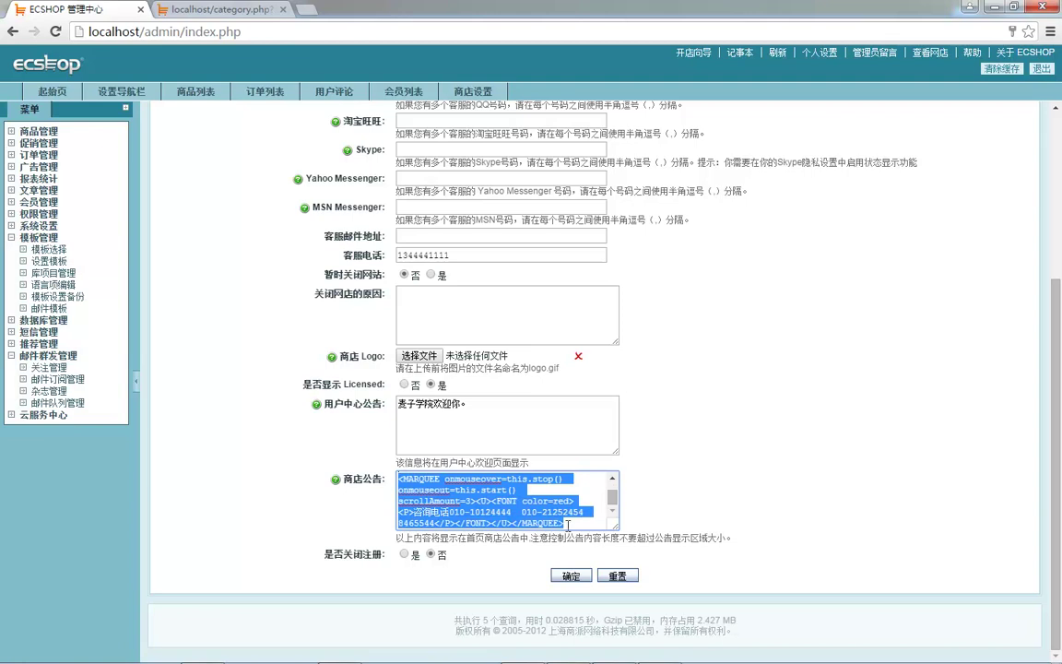
pyautogui.press('BackSpace')
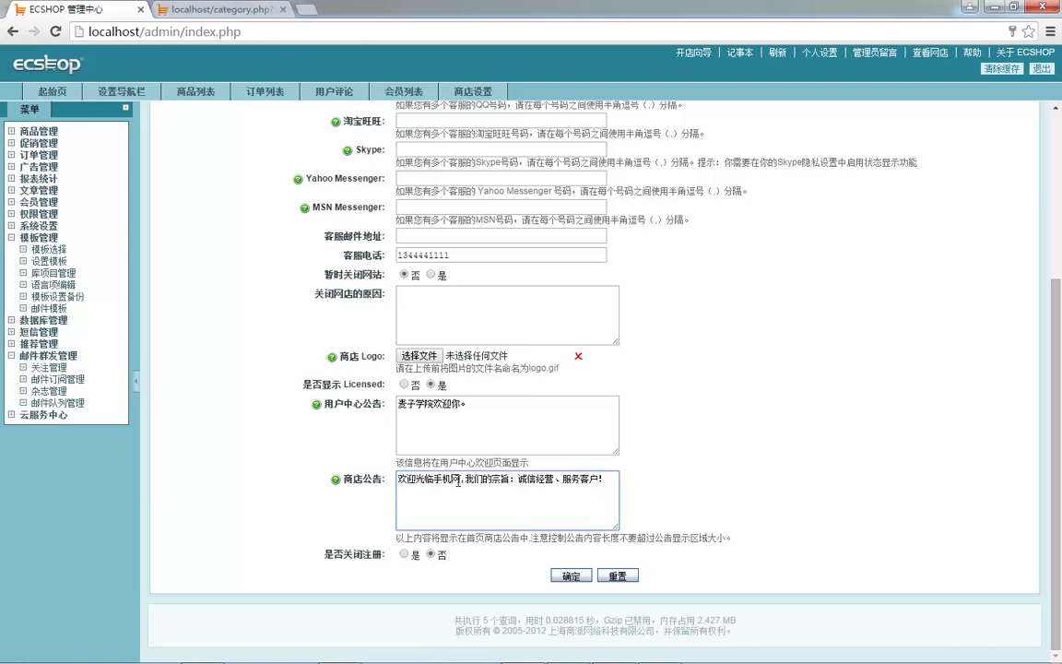
pyautogui.write('maizi')
pyautogui.press('space')
pyautogui.write('xuanyua')
pyautogui.press('BackSpace')
pyautogui.press('BackSpace')
pyautogui.press('BackSpace')
pyautogui.press('BackSpace')
pyautogui.press('BackSpace')
pyautogui.press('BackSpace')
pyautogui.press('BackSpace')
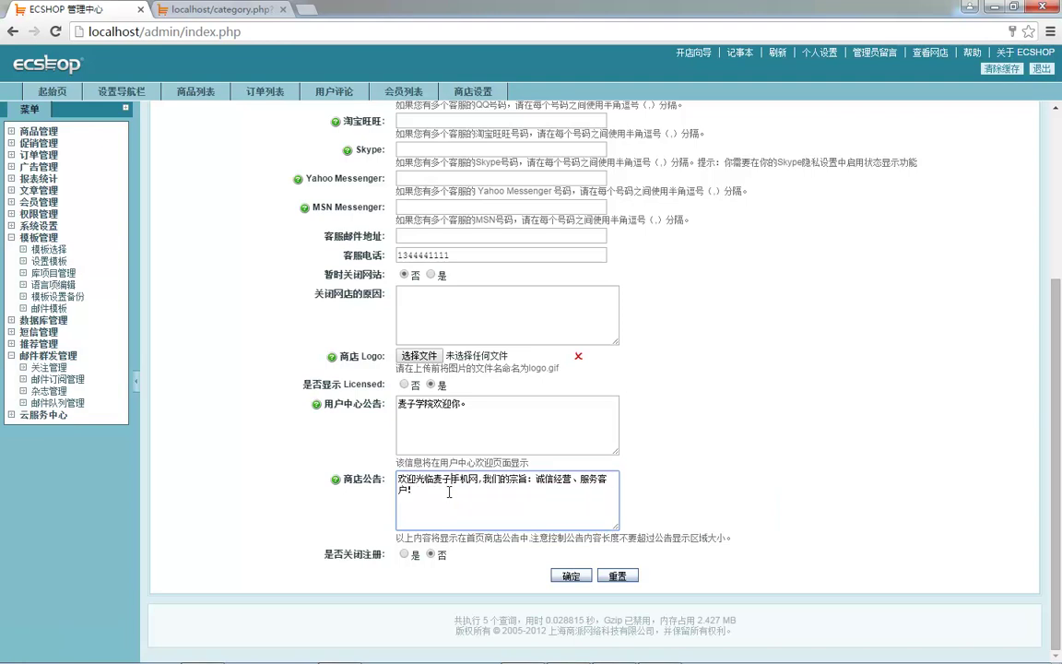
pyautogui.write('xuey')
pyautogui.press('space')
pyautogui.press('Delete')
pyautogui.press('Delete')
pyautogui.press('Delete')
pyautogui.press('BackSpace')
pyautogui.write('xueyuan2')
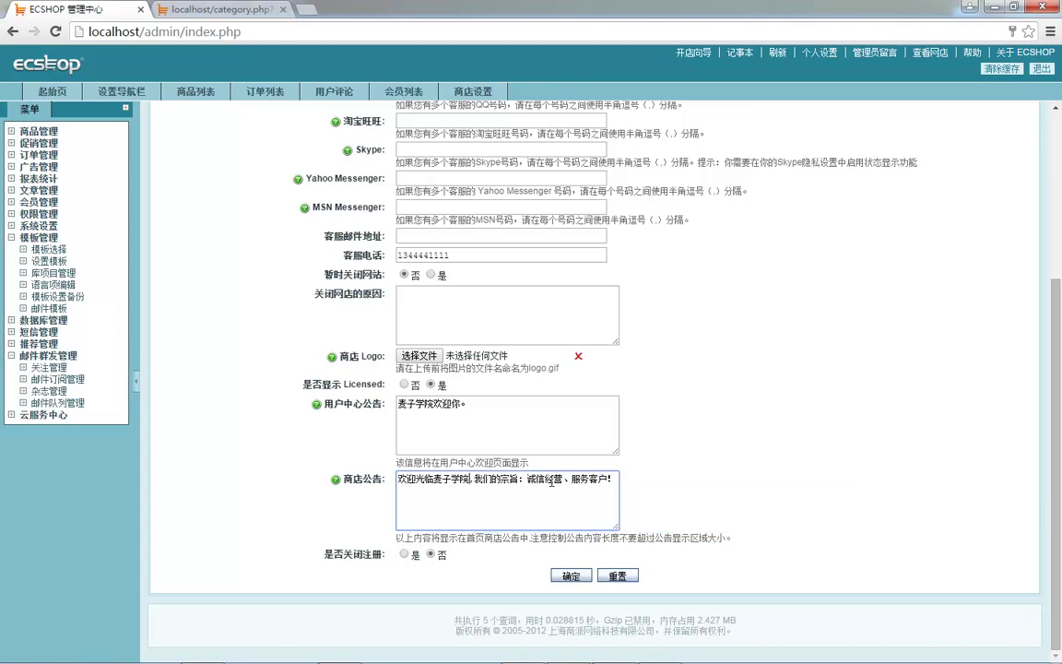
# - Save the shop settings and reload the storefront to confirm the new announcement
pyautogui.click(571, 577)
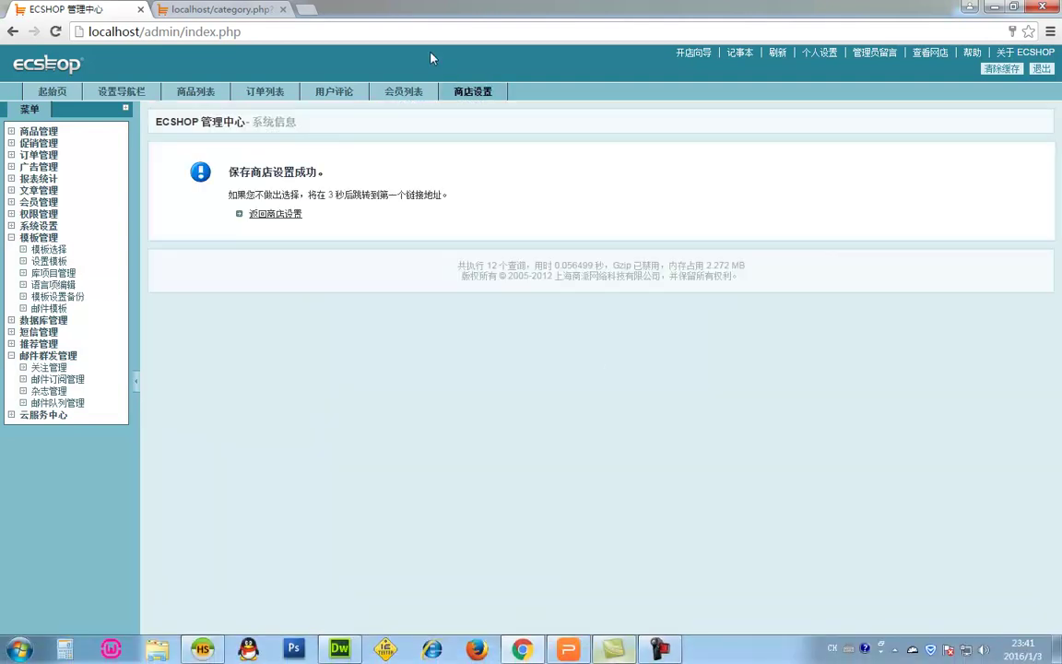
pyautogui.click(219, 9)
pyautogui.press('F5')
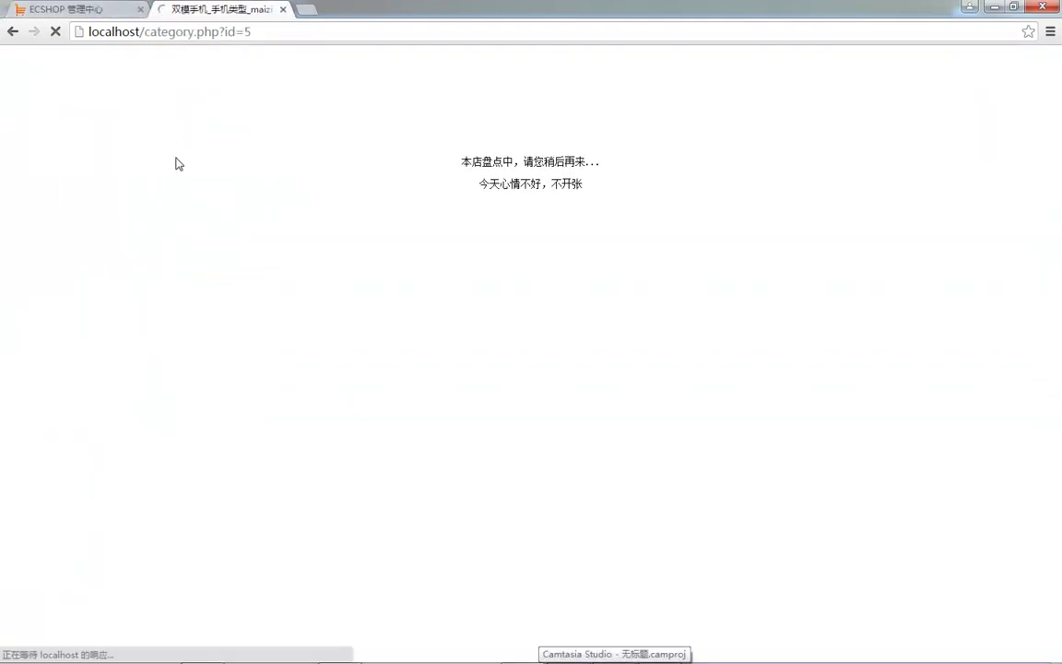
pyautogui.scroll(-3, 214, 311)
pyautogui.scroll(3, 249, 277)
pyautogui.press('F5')
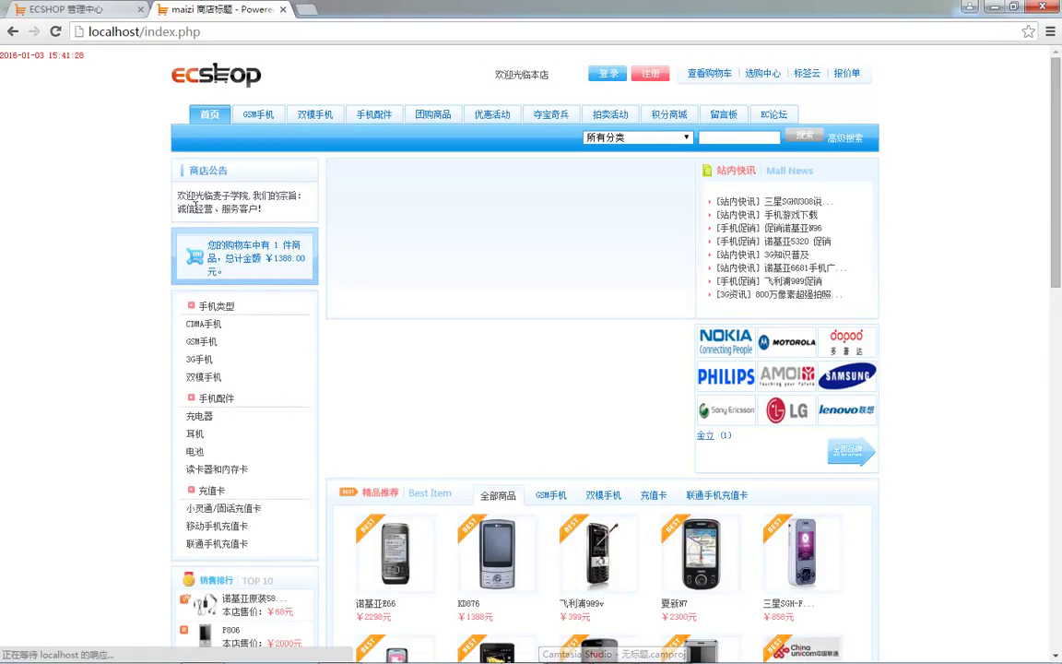
pyautogui.click(210, 194)
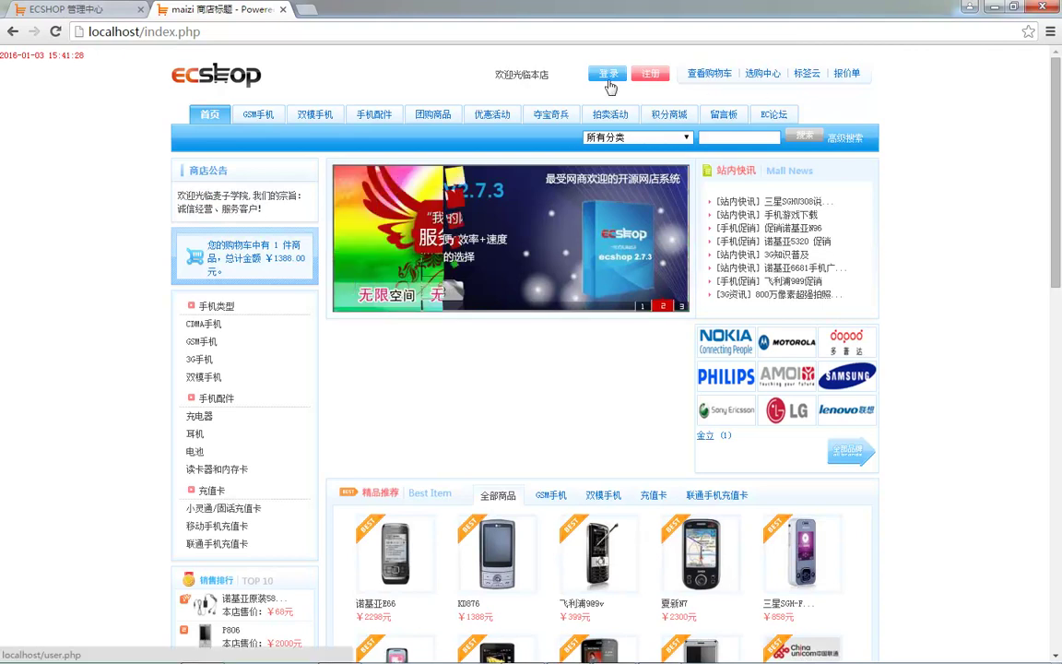
pyautogui.click(105, 11)
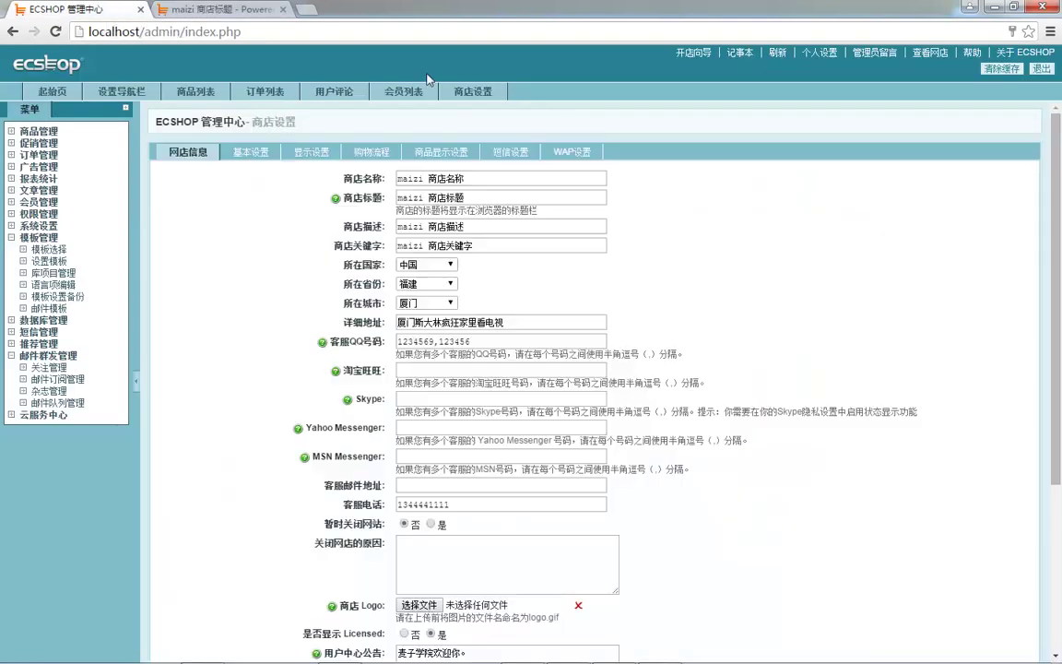
# - Close member registration, save, and confirm the storefront register page shows 该网店暂停注册
pyautogui.scroll(-5, 456, 510)
pyautogui.scroll(-1, 456, 510)
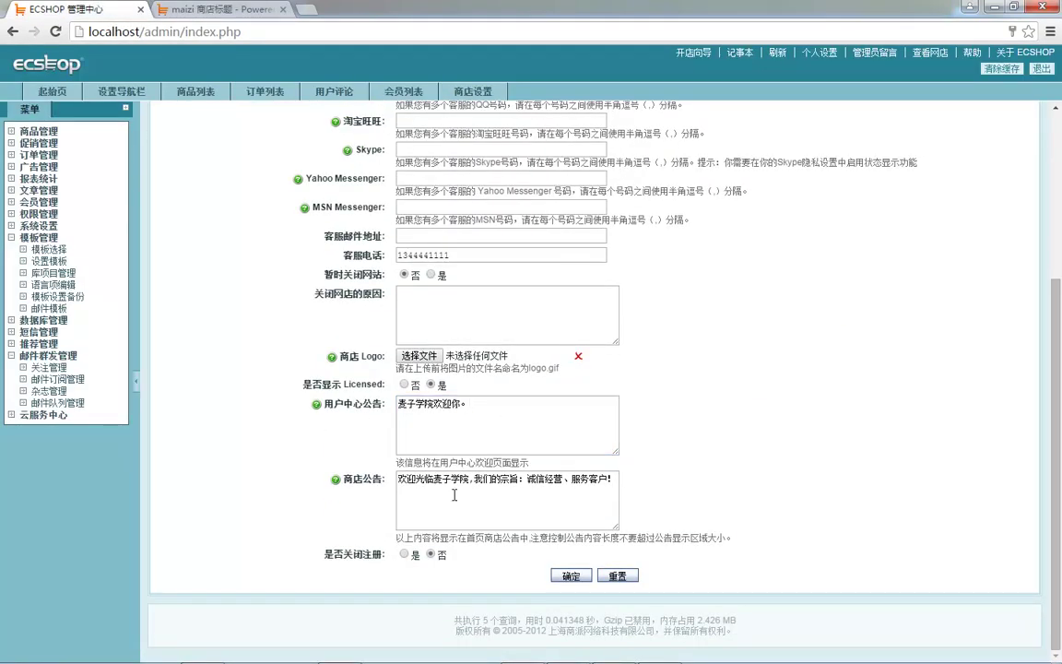
pyautogui.click(404, 554)
pyautogui.click(572, 576)
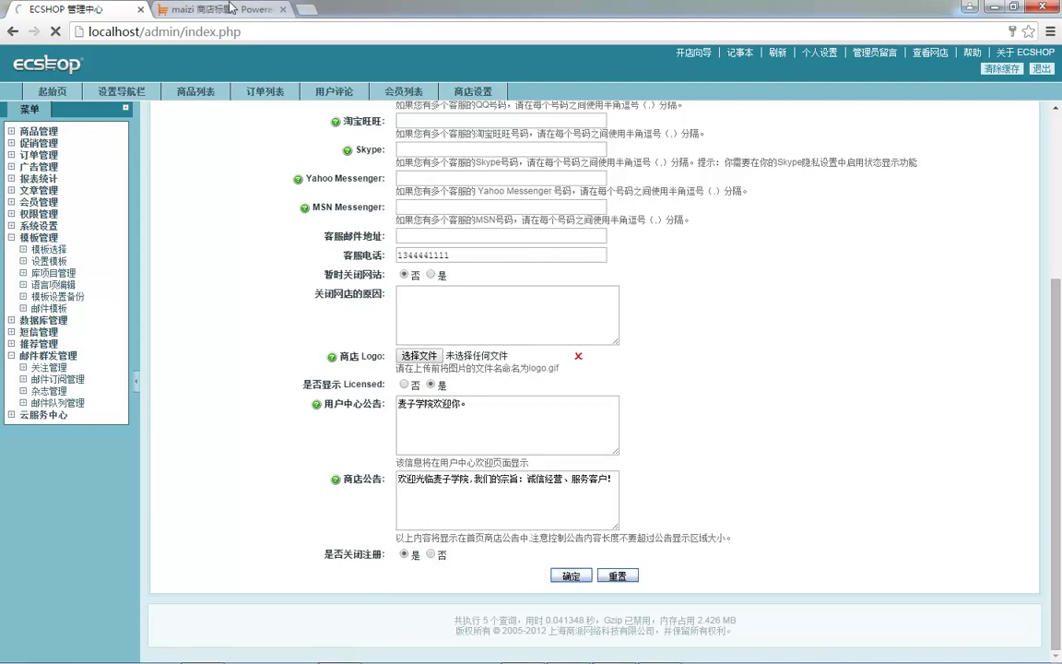
pyautogui.click(231, 7)
pyautogui.click(647, 70)
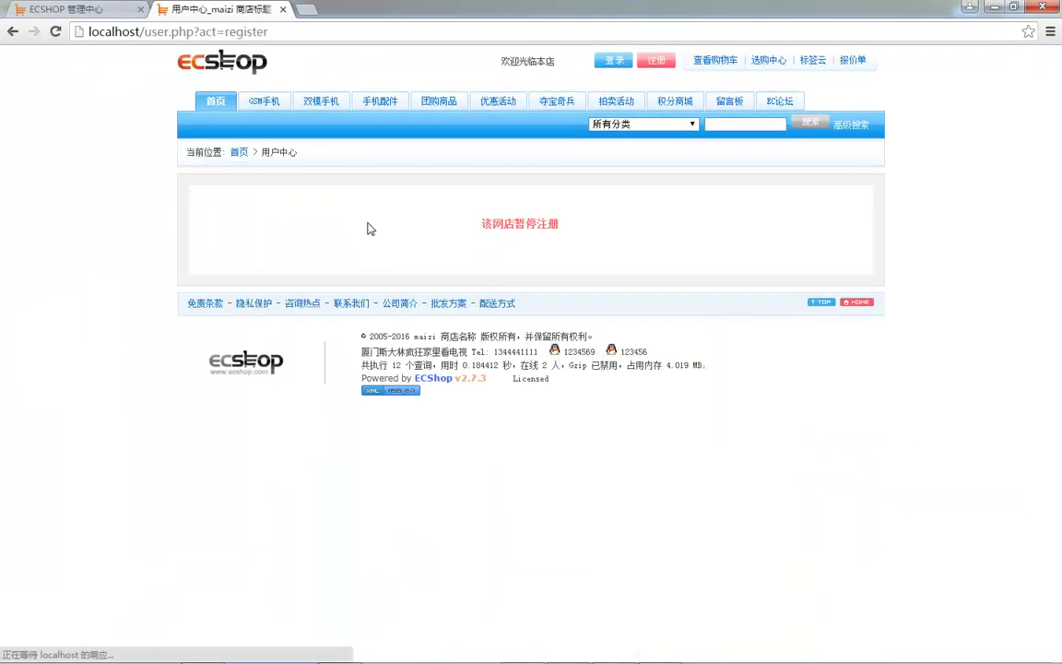
pyautogui.moveTo(479, 224); pyautogui.dragTo(564, 225)
pyautogui.click(74, 8)
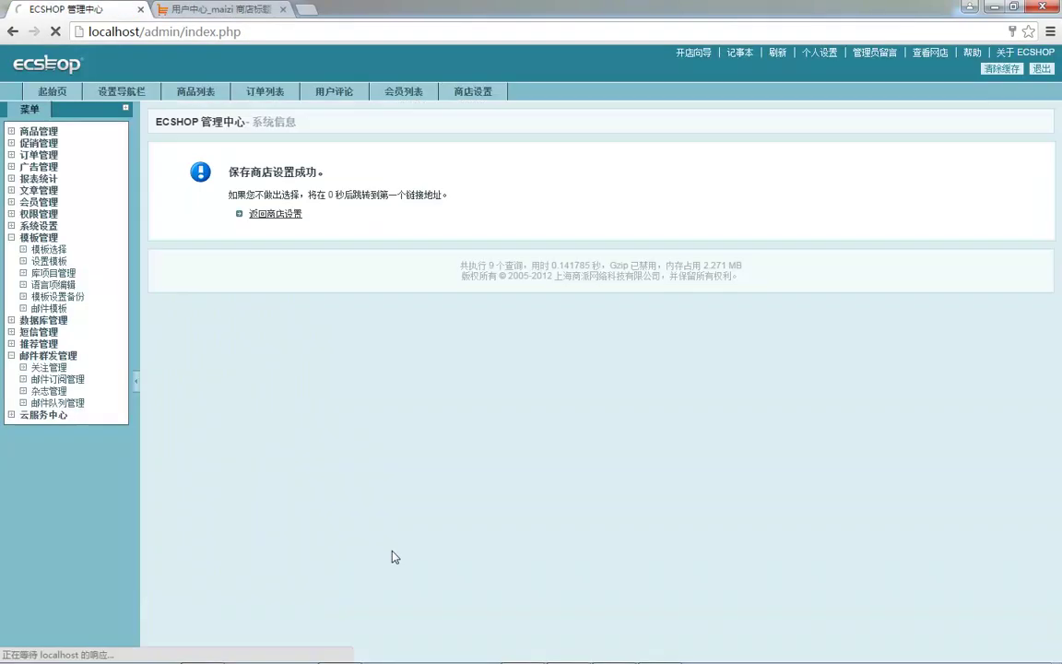
# - Save with registration set back to 否 and reload the storefront register page
pyautogui.scroll(-3, 396, 557)
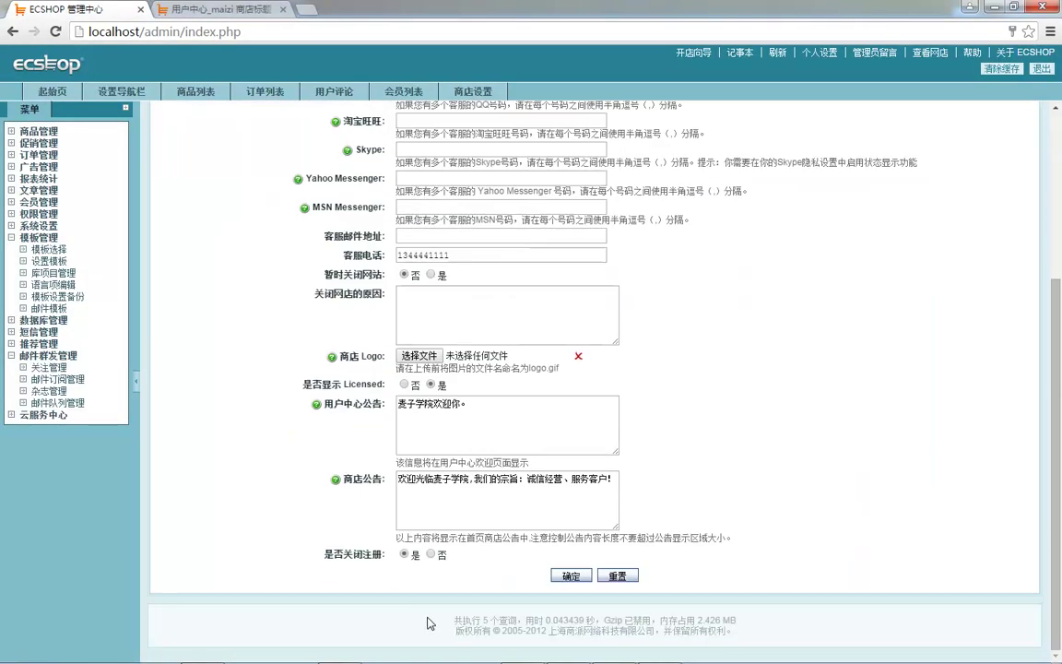
pyautogui.click(571, 576)
pyautogui.click(221, 9)
pyautogui.press('F5')
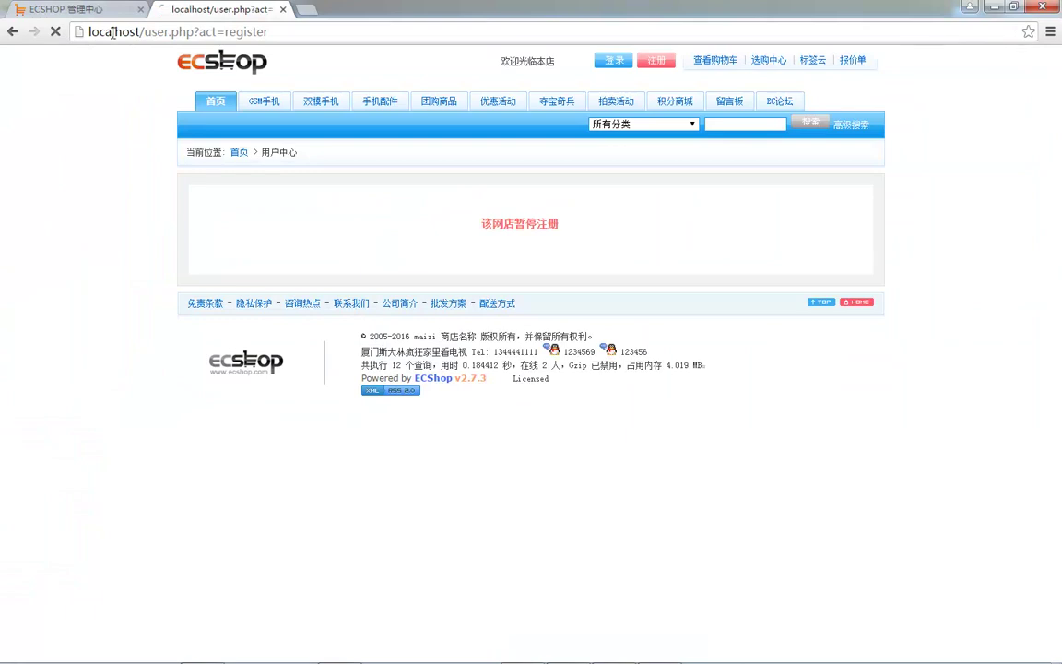
pyautogui.click(74, 9)
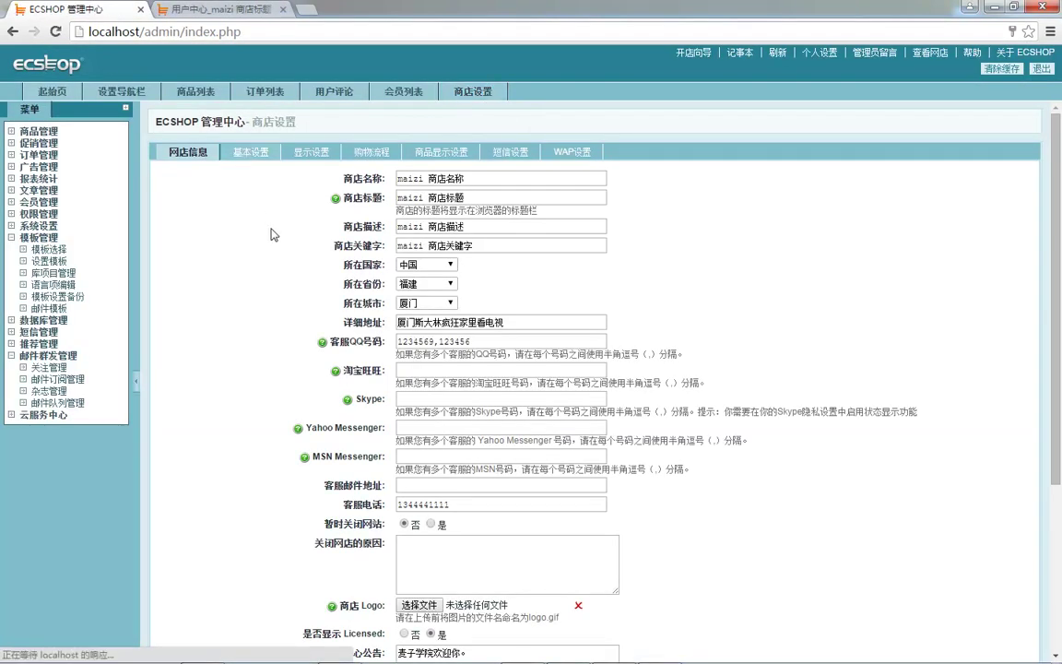
# - Review the basic settings fields, including the 3600 cache lifetime value
pyautogui.click(244, 151)
pyautogui.scroll(-3, 286, 318)
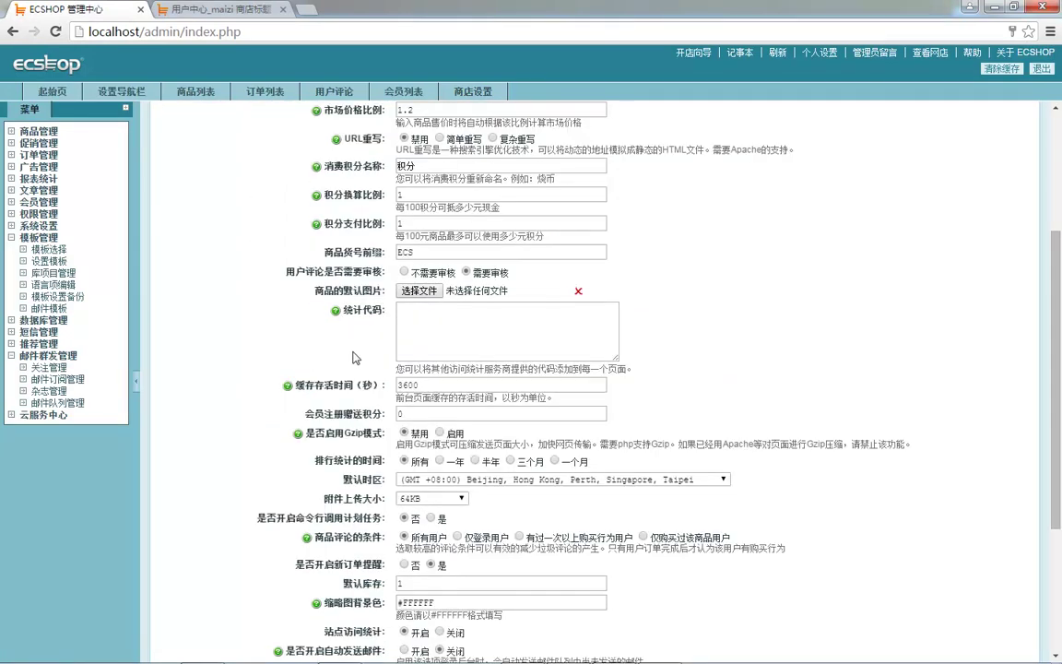
pyautogui.scroll(-1, 341, 358)
pyautogui.moveTo(322, 314); pyautogui.dragTo(378, 311)
pyautogui.doubleClick(417, 311)
pyautogui.scroll(-2, 418, 324)
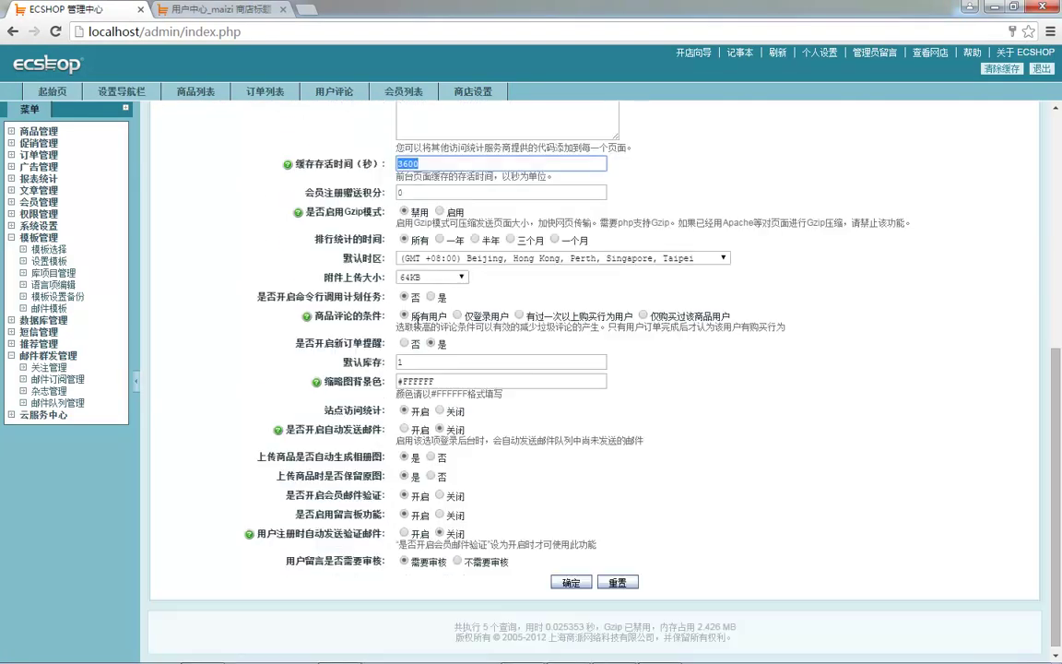
pyautogui.scroll(5, 526, 565)
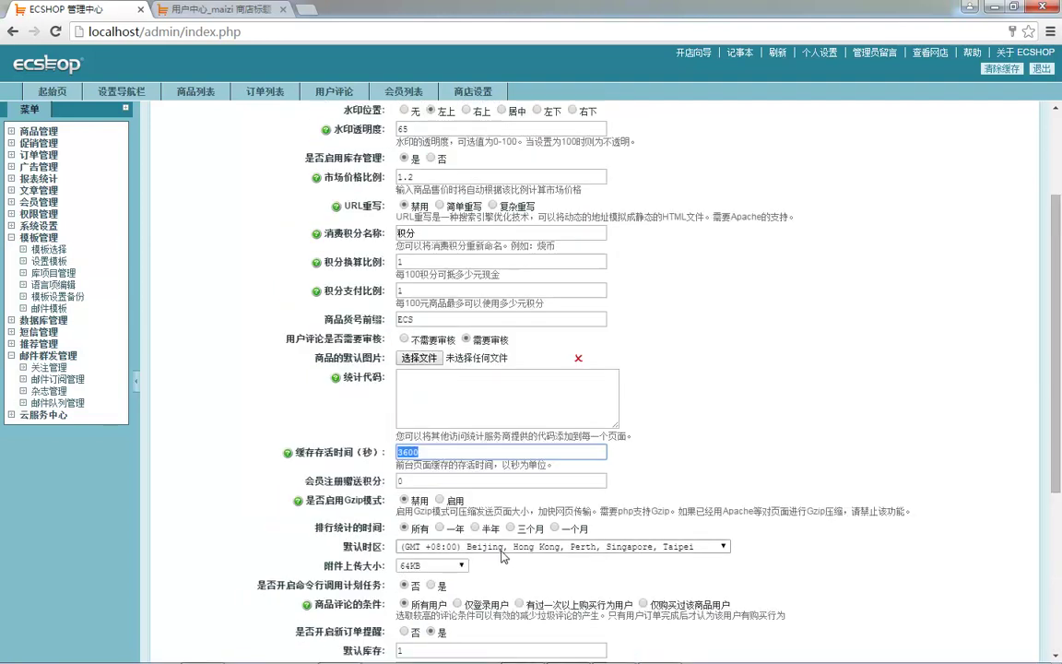
pyautogui.moveTo(345, 176); pyautogui.dragTo(313, 229)
pyautogui.click(318, 230)
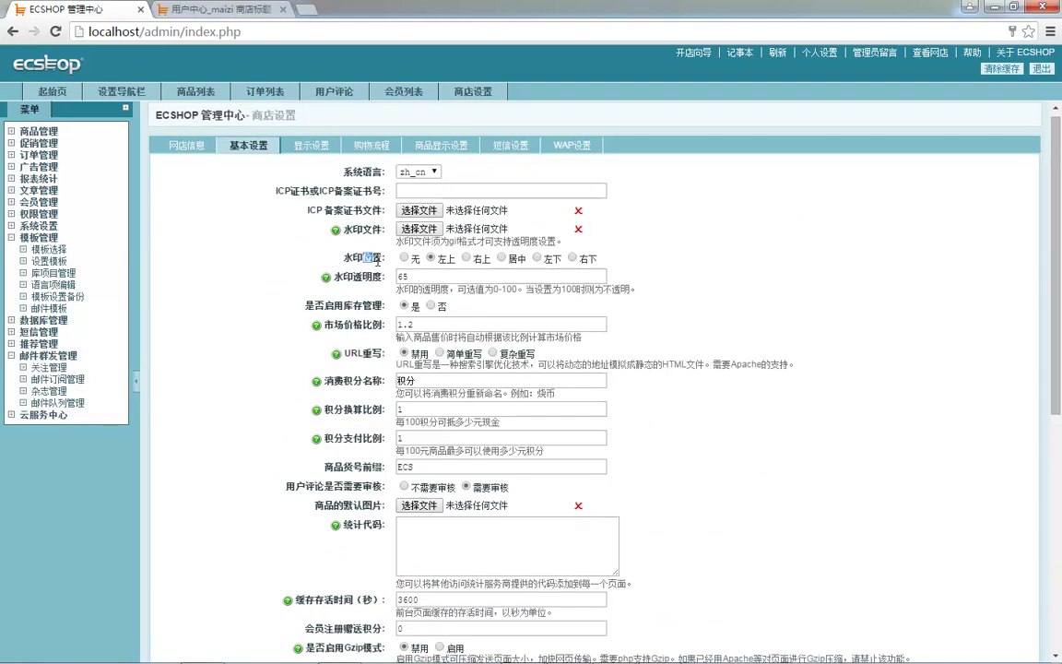
# - Point out the watermark position, then set 是否启用库存管理 to 否
pyautogui.doubleClick(373, 257)
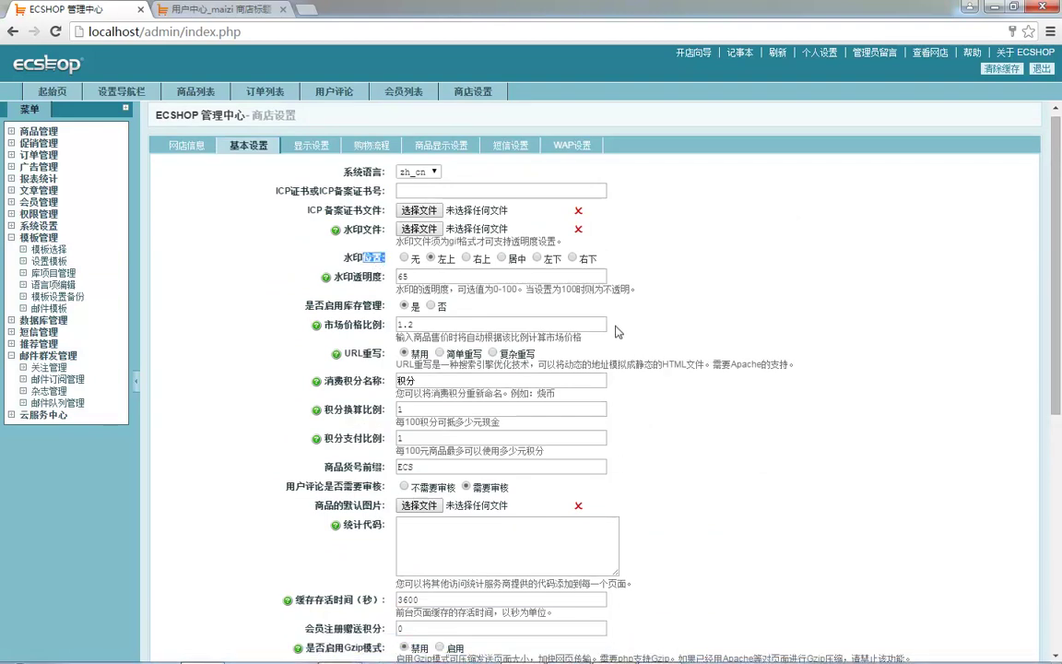
pyautogui.click(347, 310)
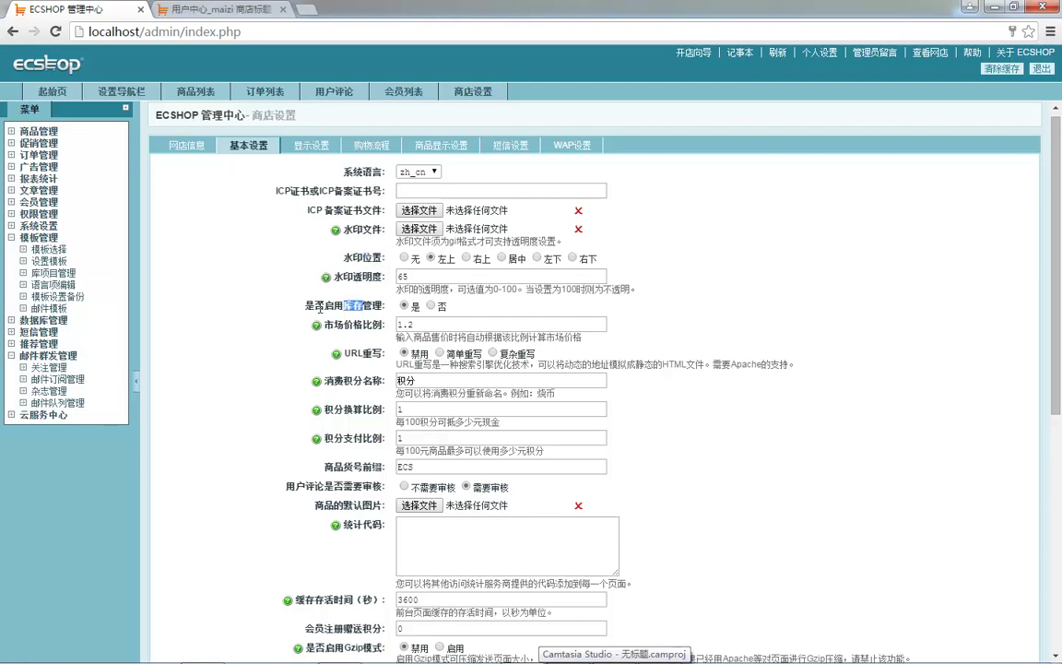
pyautogui.doubleClick(329, 305)
pyautogui.click(407, 313)
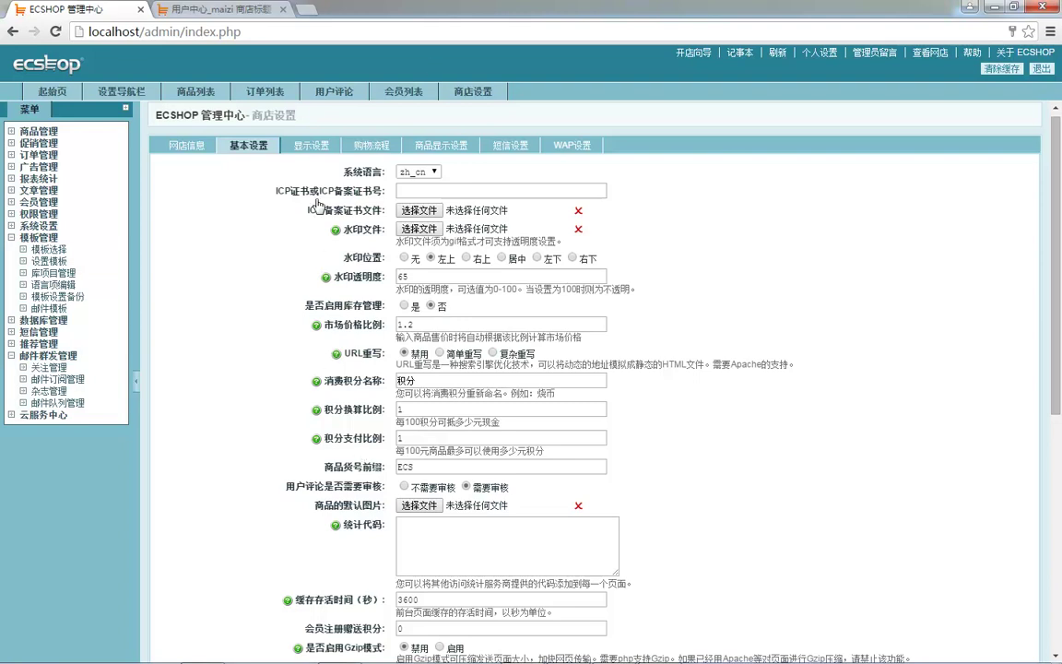
pyautogui.click(206, 11)
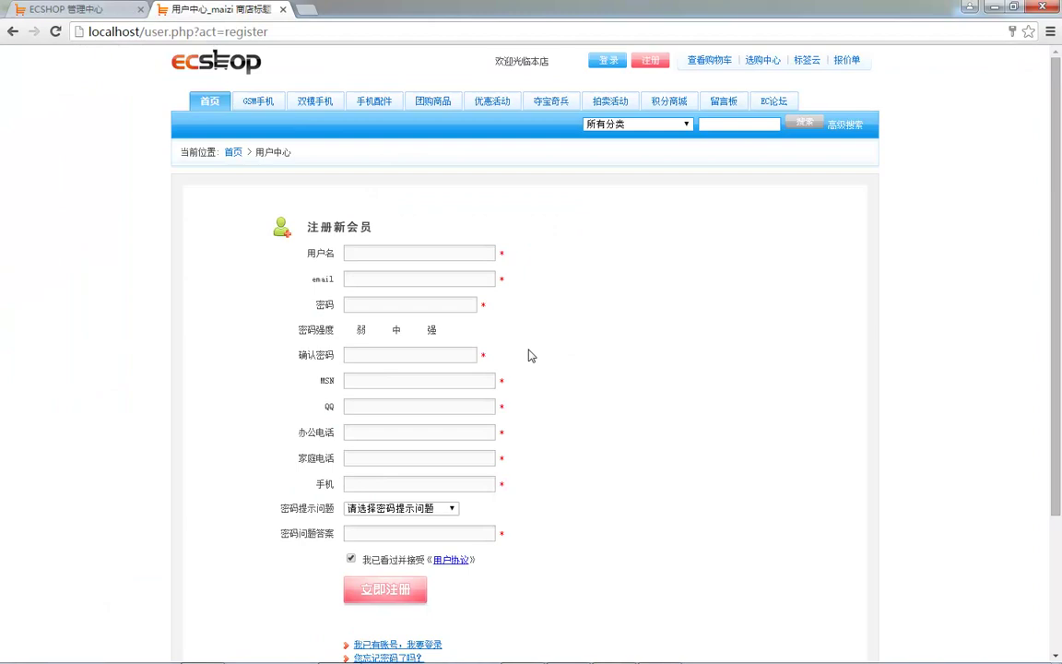
# - Try adding 10 飞利浦9@9v phones from 双模手机 to the cart, dismissing the stock prompt
pyautogui.click(318, 101)
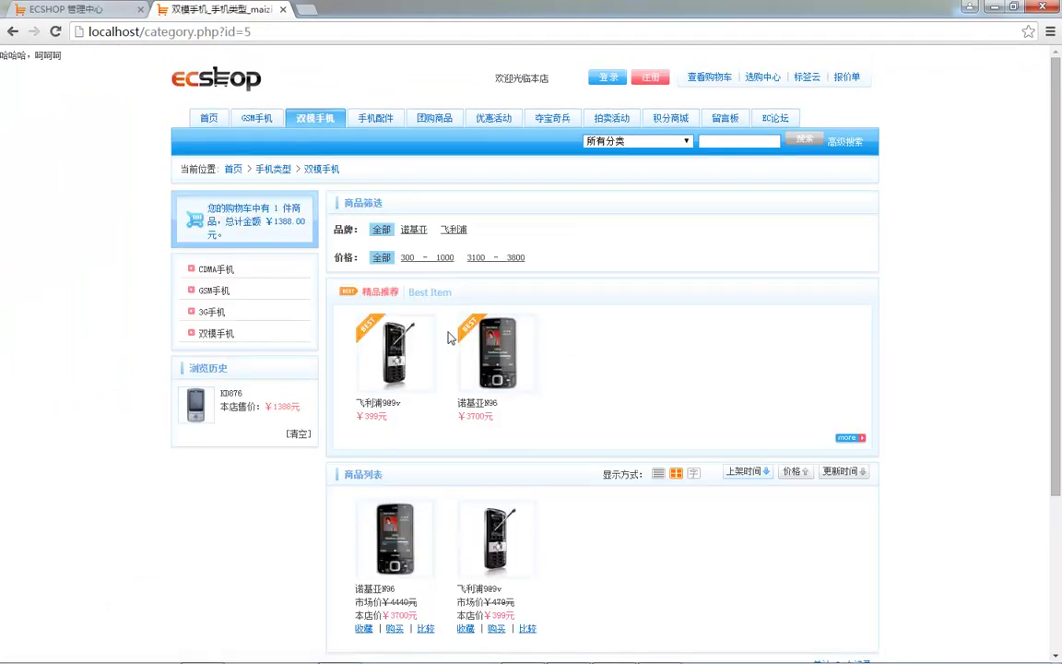
pyautogui.click(397, 366)
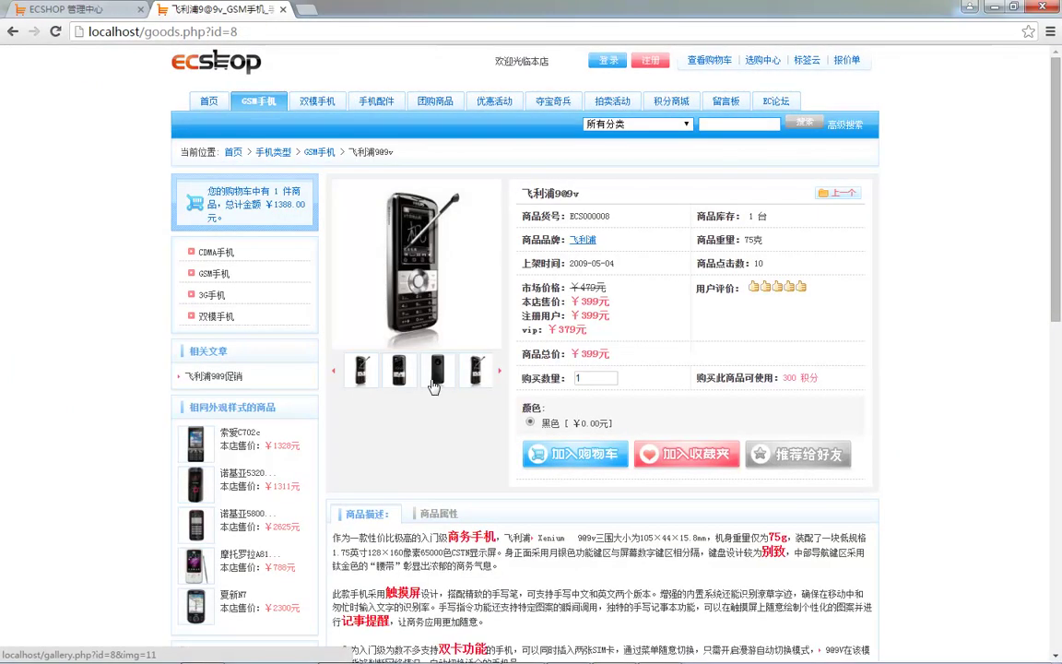
pyautogui.scroll(-1, 553, 323)
pyautogui.click(597, 303)
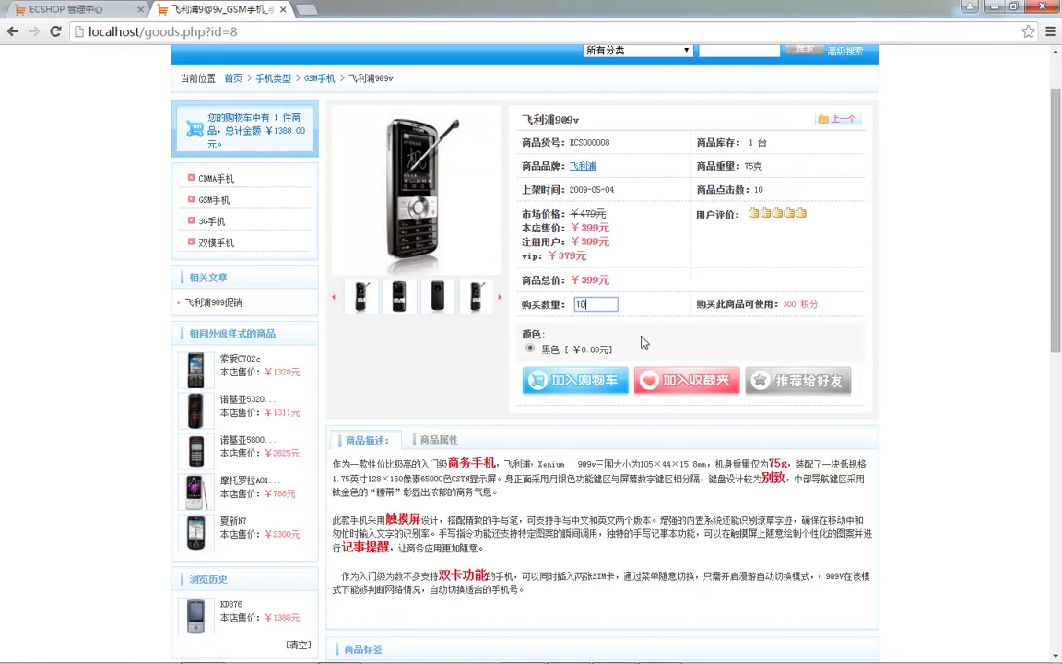
pyautogui.write('0')
pyautogui.click(537, 379)
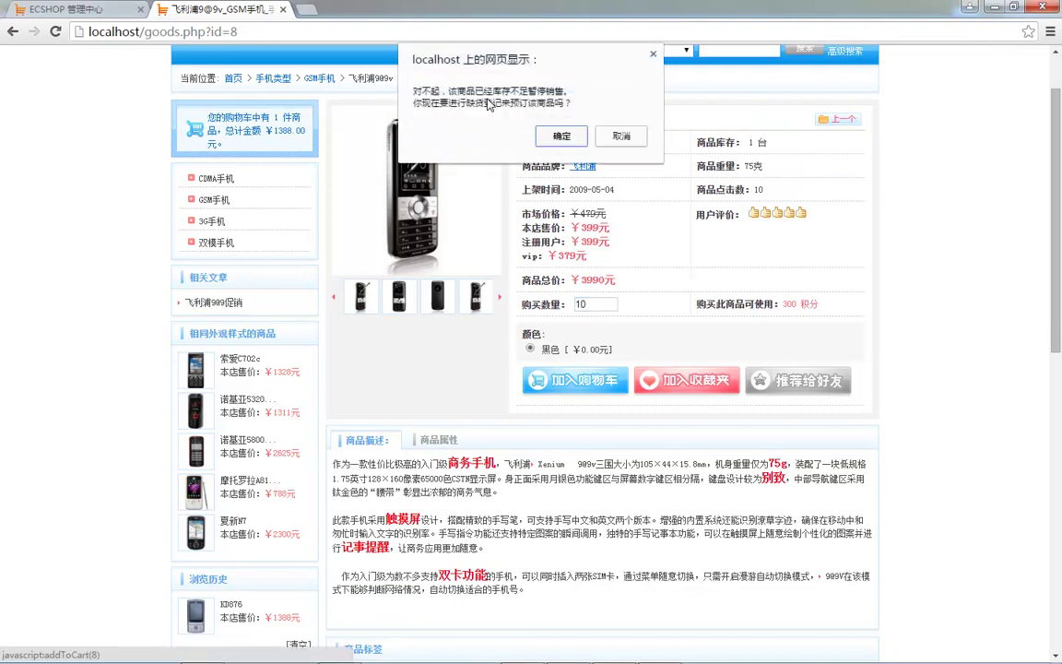
pyautogui.click(620, 136)
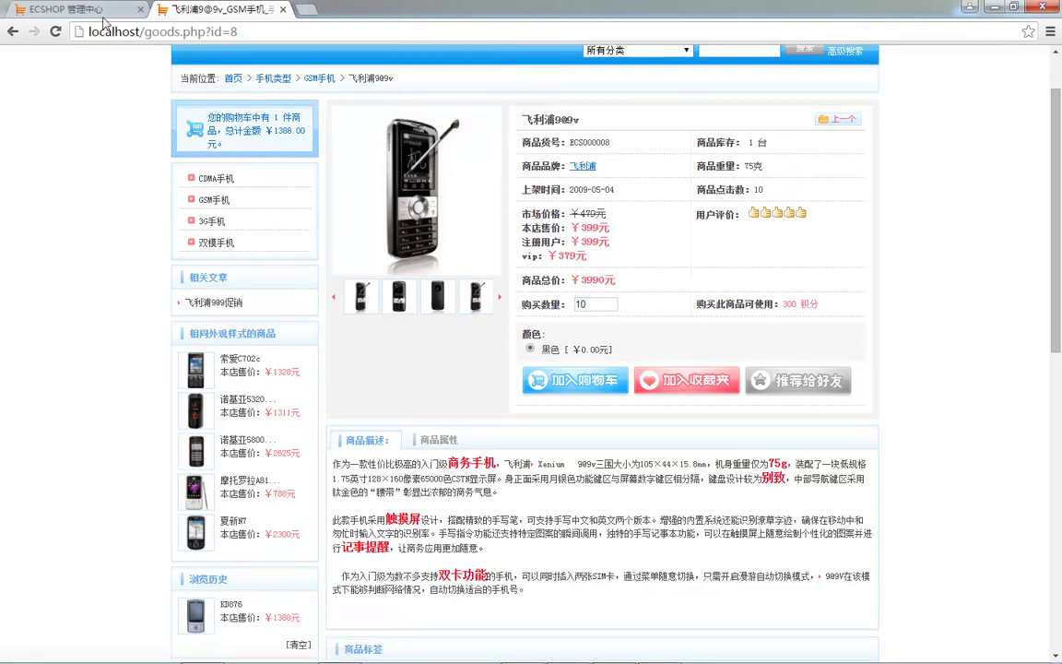
# - Save the settings with stock management off, then add the 10 phones to the cart
pyautogui.click(92, 9)
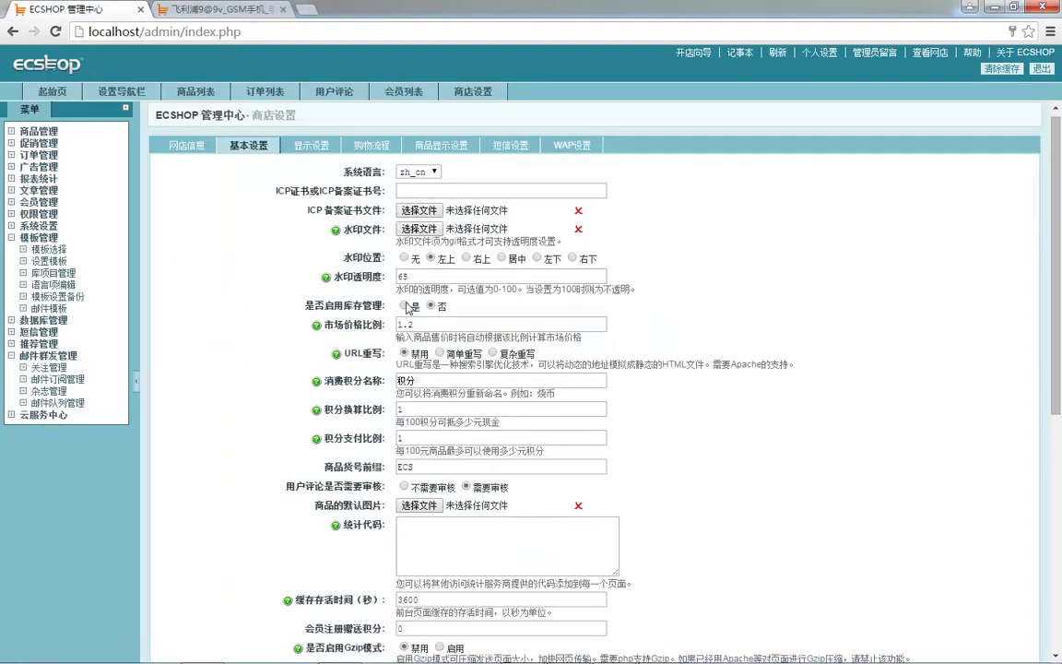
pyautogui.scroll(-6, 428, 307)
pyautogui.click(539, 514)
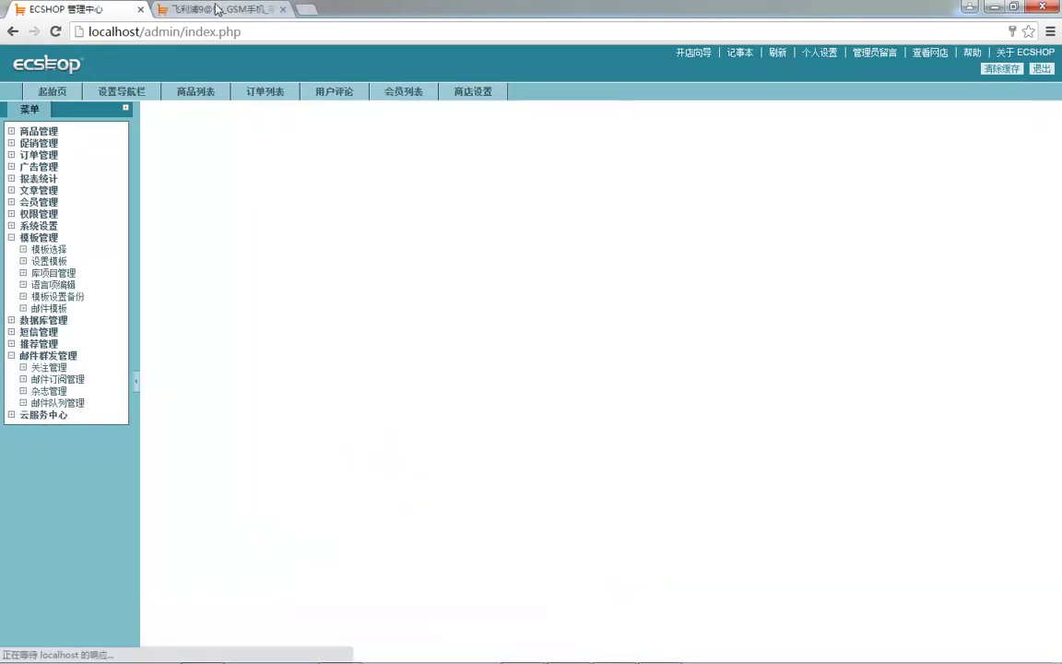
pyautogui.click(217, 11)
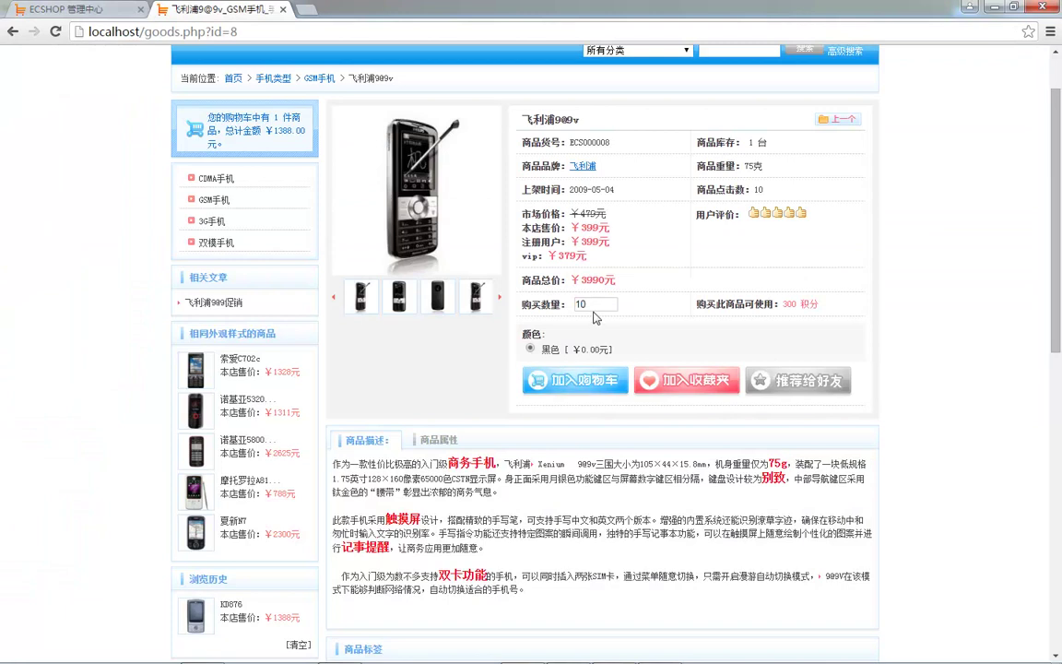
pyautogui.click(575, 380)
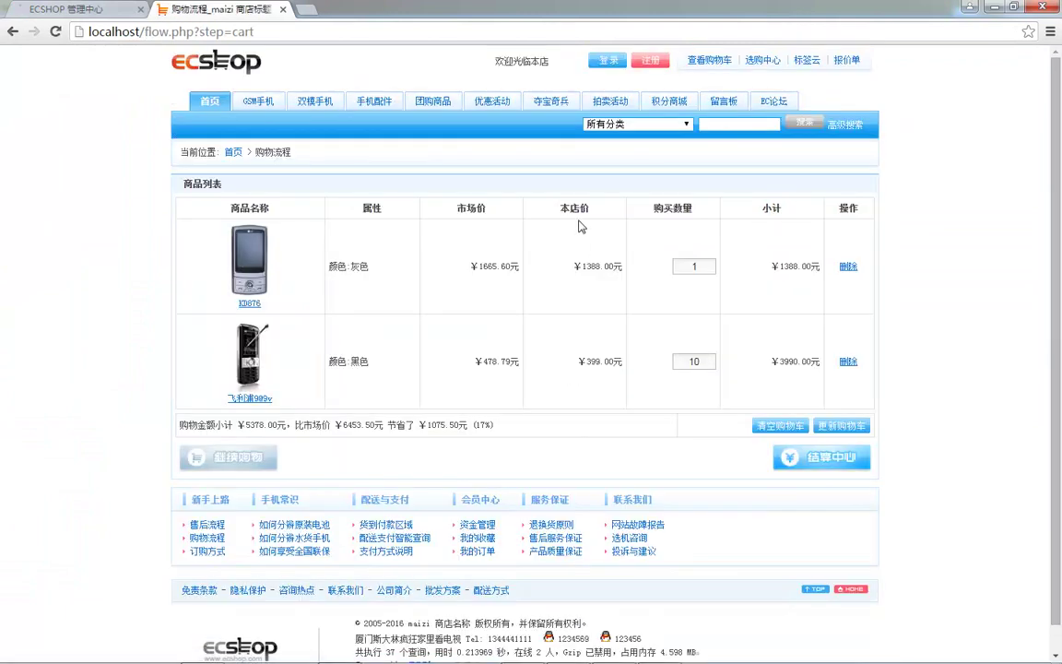
pyautogui.doubleClick(688, 362)
pyautogui.hotkey('ctrl', 'Tab')
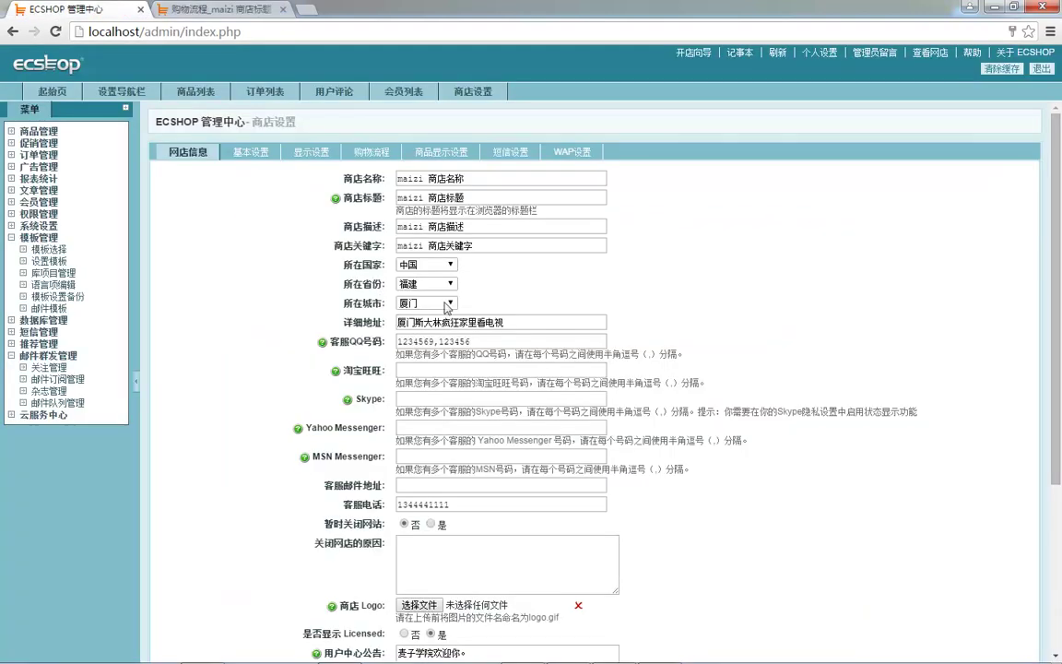
# - Keep URL rewriting disabled by cancelling the 简单重写 warning in basic settings
pyautogui.click(249, 151)
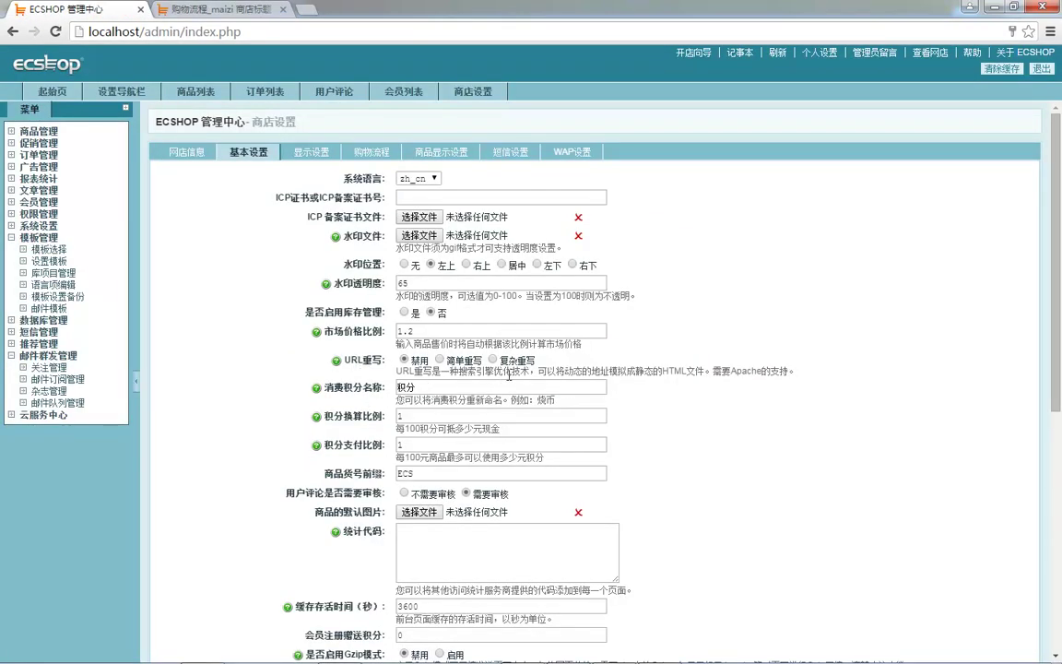
pyautogui.doubleClick(600, 372)
pyautogui.click(454, 367)
pyautogui.click(557, 197)
# - Change the market price ratio 市场价格比例 from 1.2 to 2 and save
pyautogui.moveTo(334, 332); pyautogui.dragTo(354, 330)
pyautogui.click(390, 329)
pyautogui.click(446, 330)
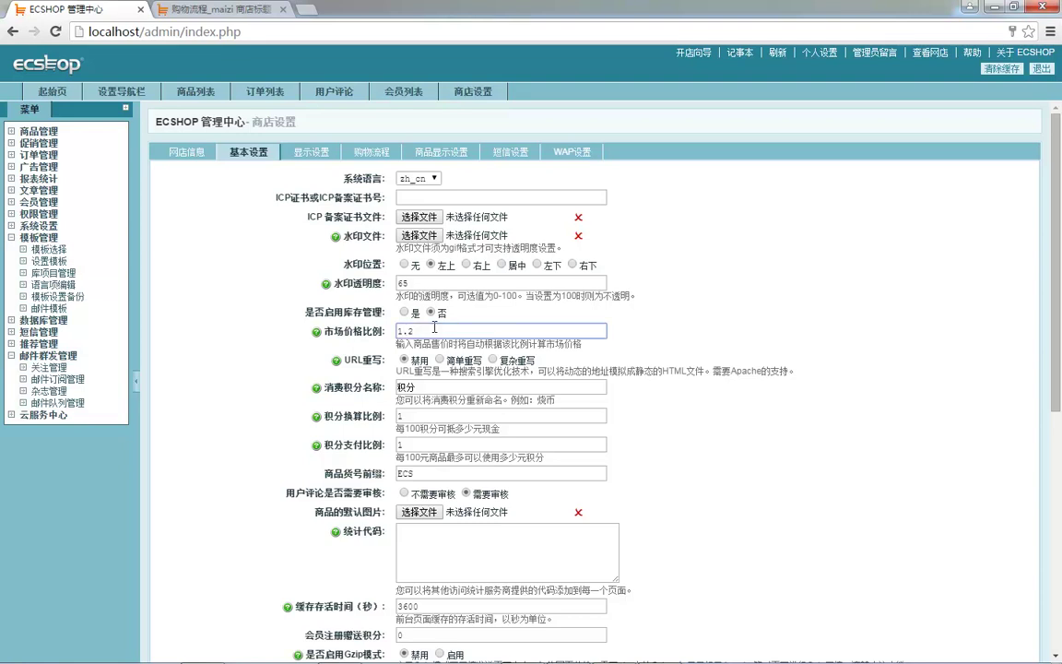
pyautogui.click(377, 334)
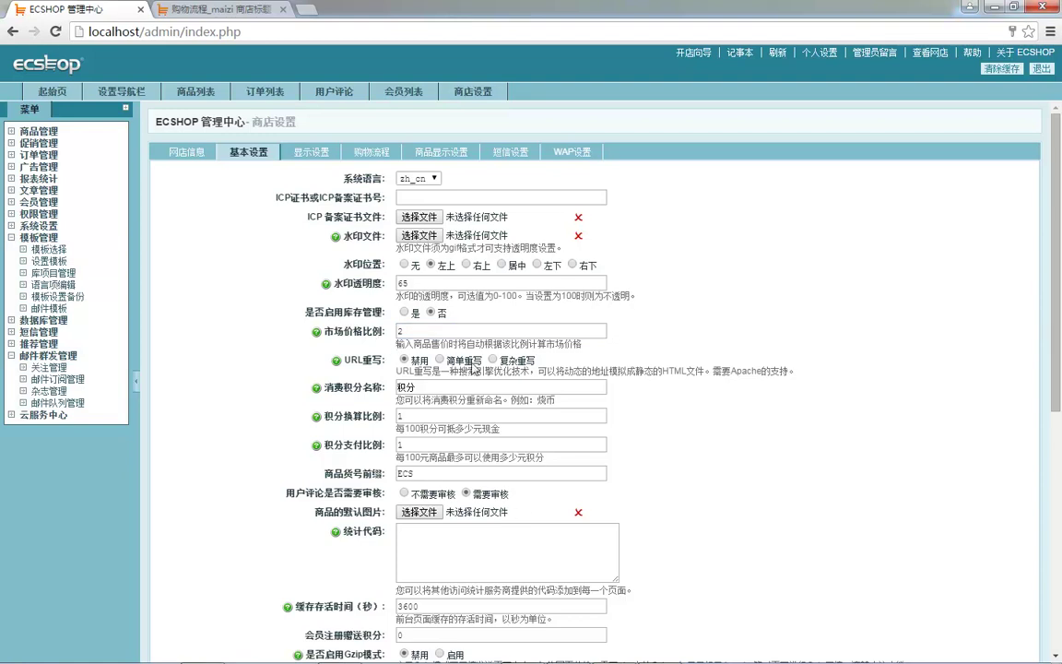
pyautogui.scroll(-5, 405, 337)
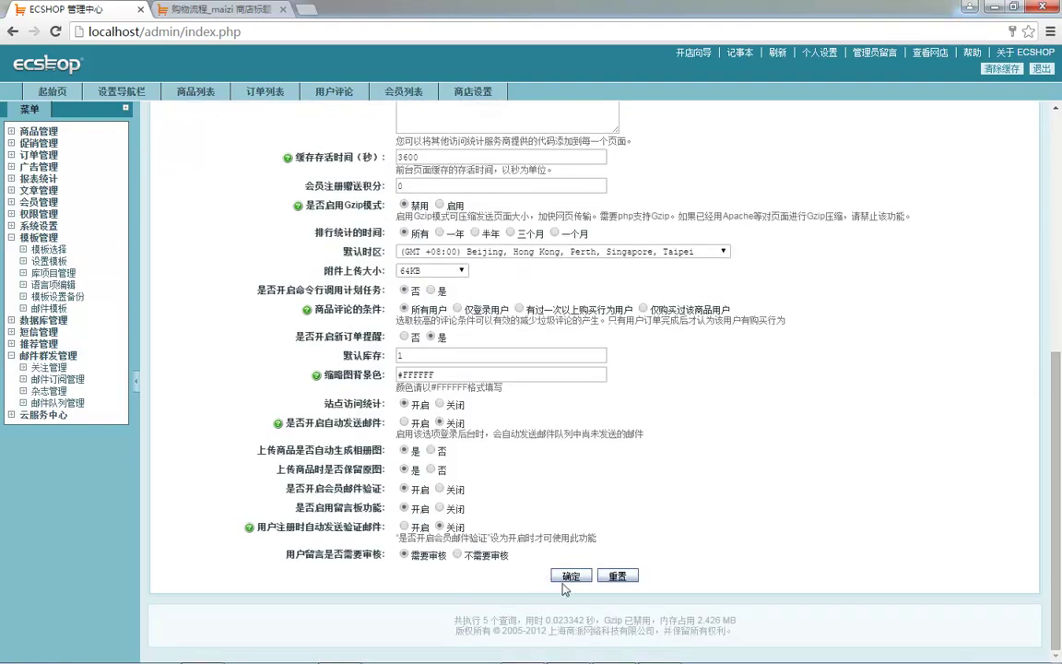
pyautogui.click(572, 577)
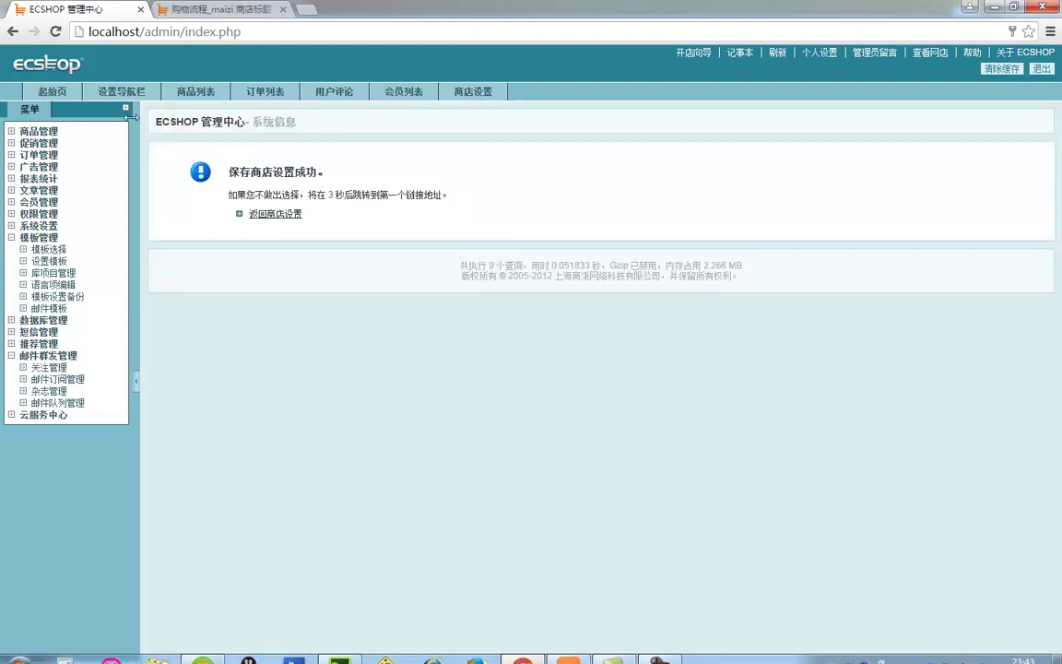
pyautogui.click(37, 132)
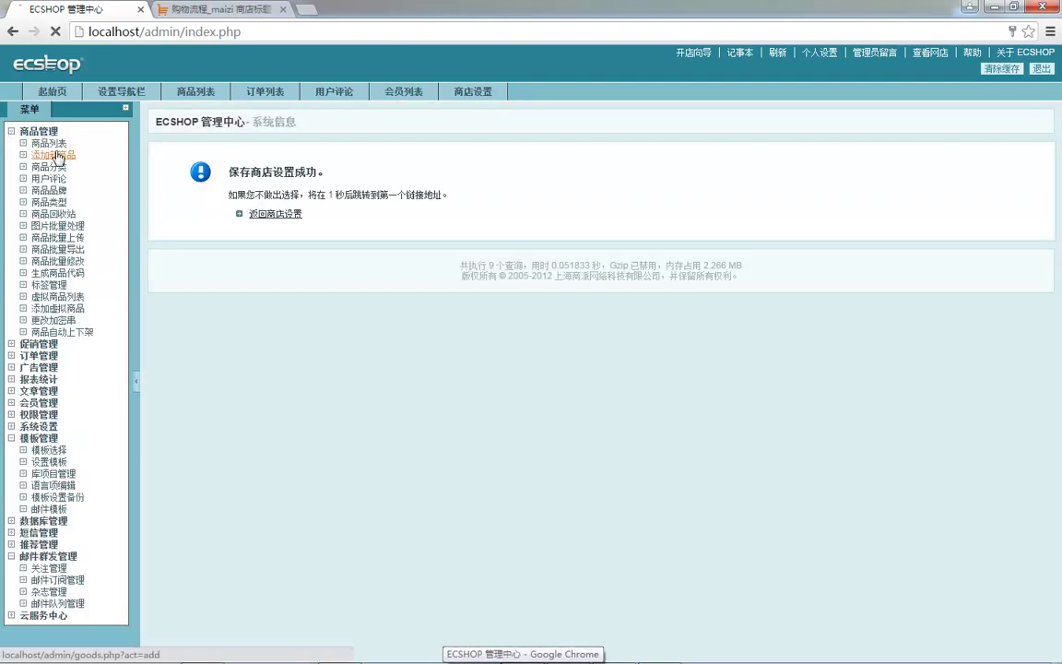
# - On a new product, enter shop price 100 so the market price auto-fills to 200
pyautogui.click(78, 156)
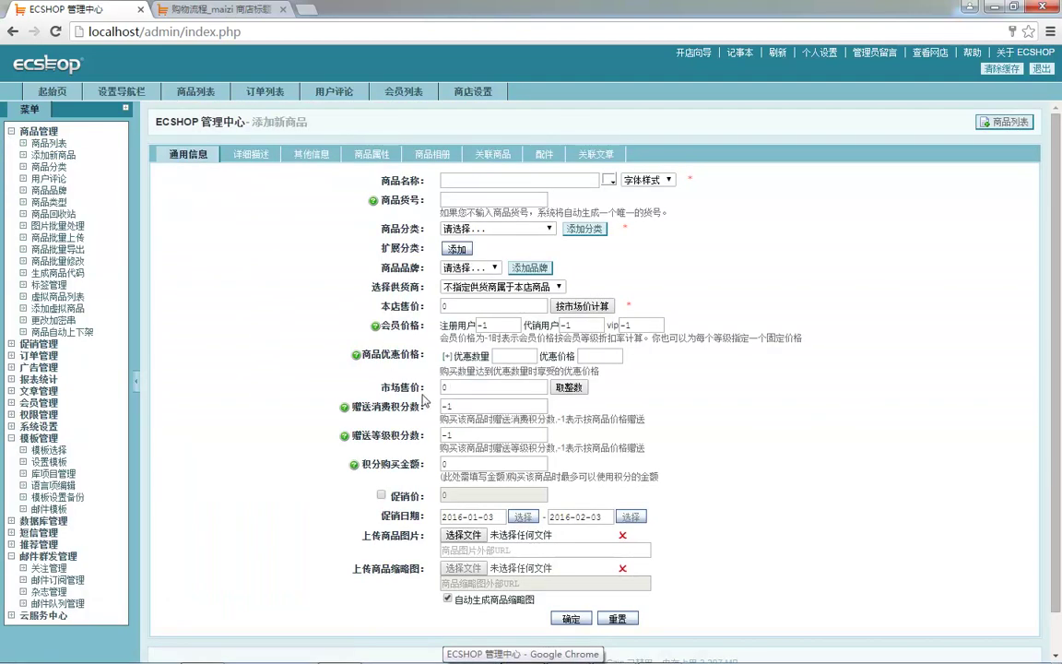
pyautogui.moveTo(481, 387); pyautogui.dragTo(435, 387)
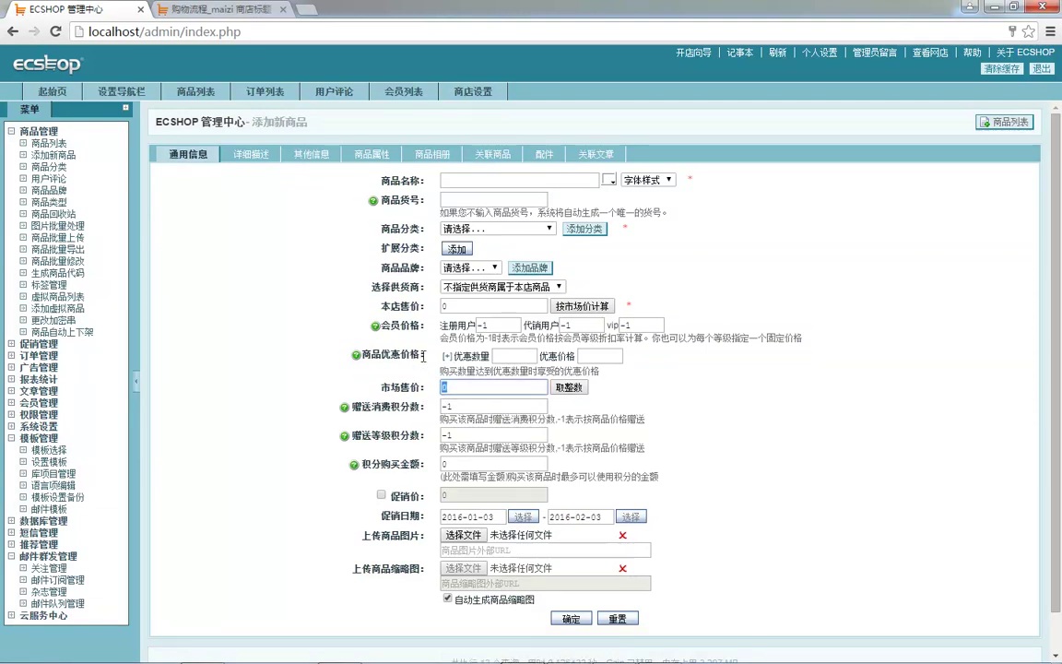
pyautogui.moveTo(461, 306); pyautogui.dragTo(393, 304)
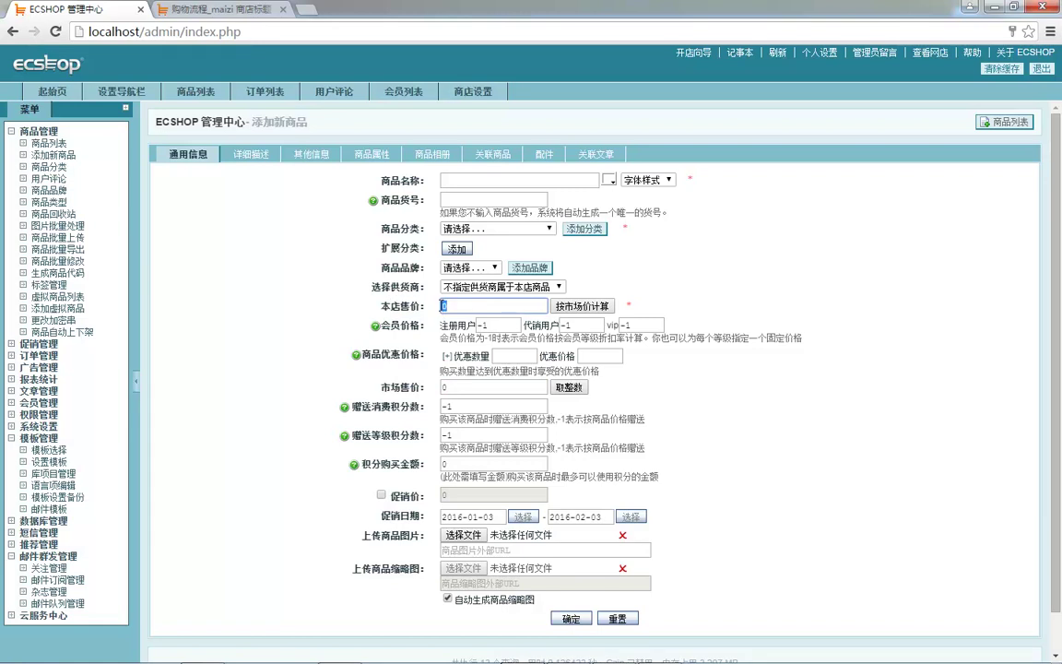
pyautogui.click(292, 355)
pyautogui.moveTo(402, 388); pyautogui.dragTo(429, 388)
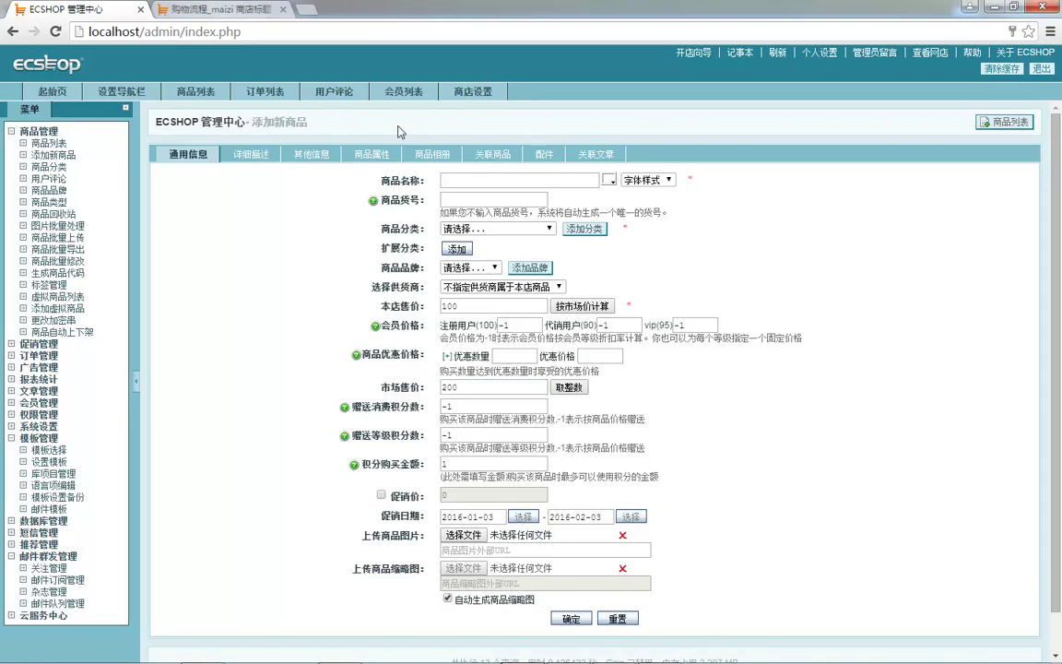
pyautogui.click(447, 91)
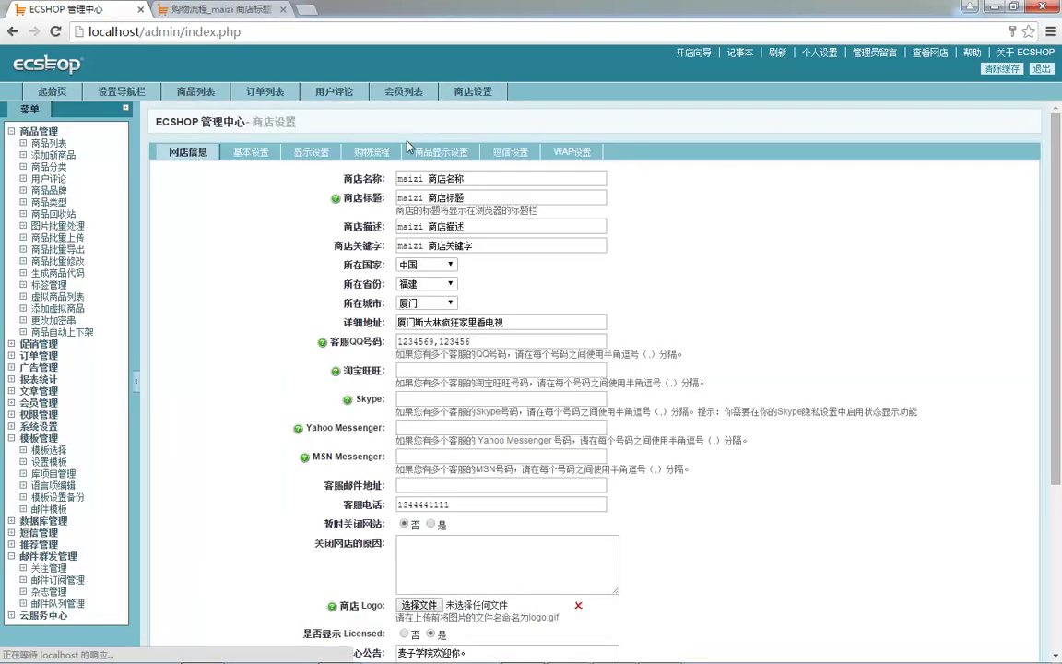
# - Enter 哈哈,呵呵,啊啊 as the homepage search keywords in display settings
pyautogui.click(318, 152)
pyautogui.click(247, 152)
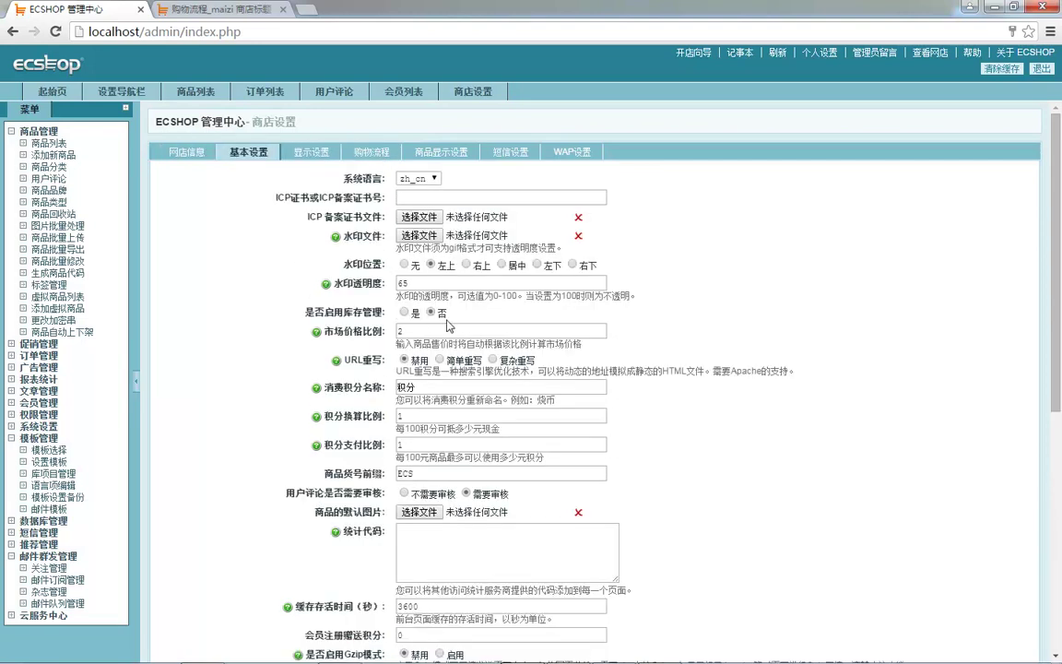
pyautogui.click(315, 153)
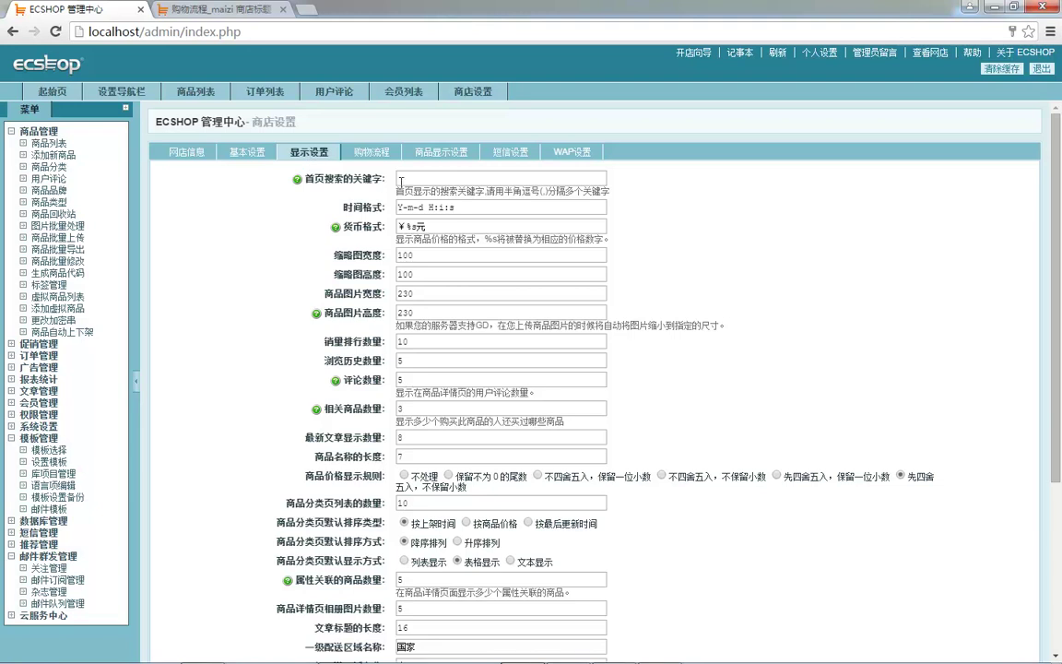
pyautogui.click(425, 183)
pyautogui.write('哈哈，呵呵')
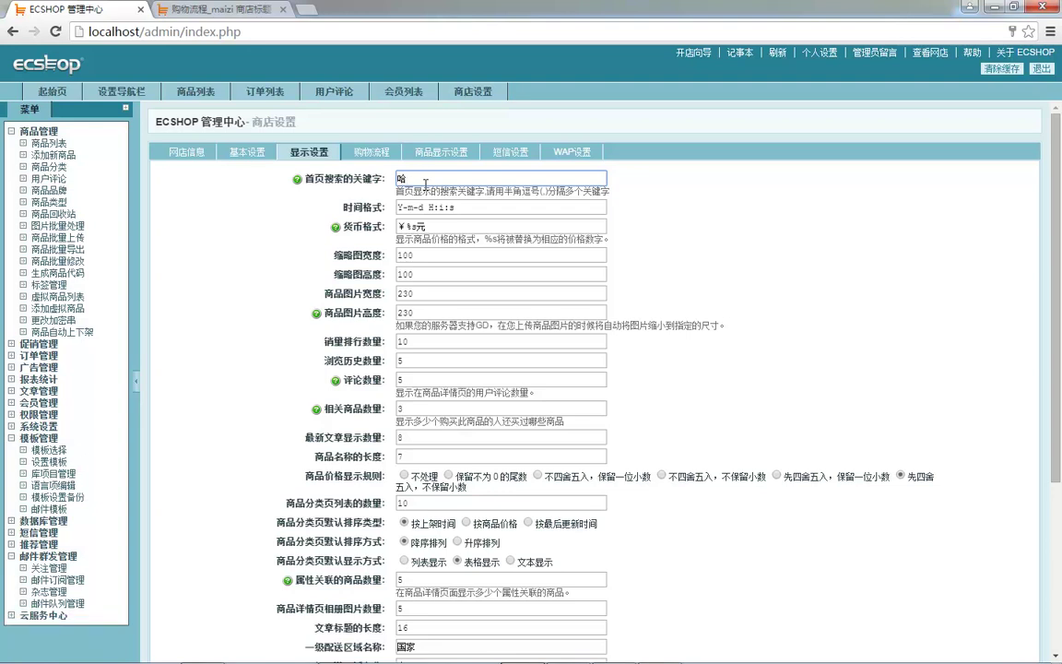
pyautogui.press('BackSpace')
pyautogui.write('h')
pyautogui.write('哈哈，')
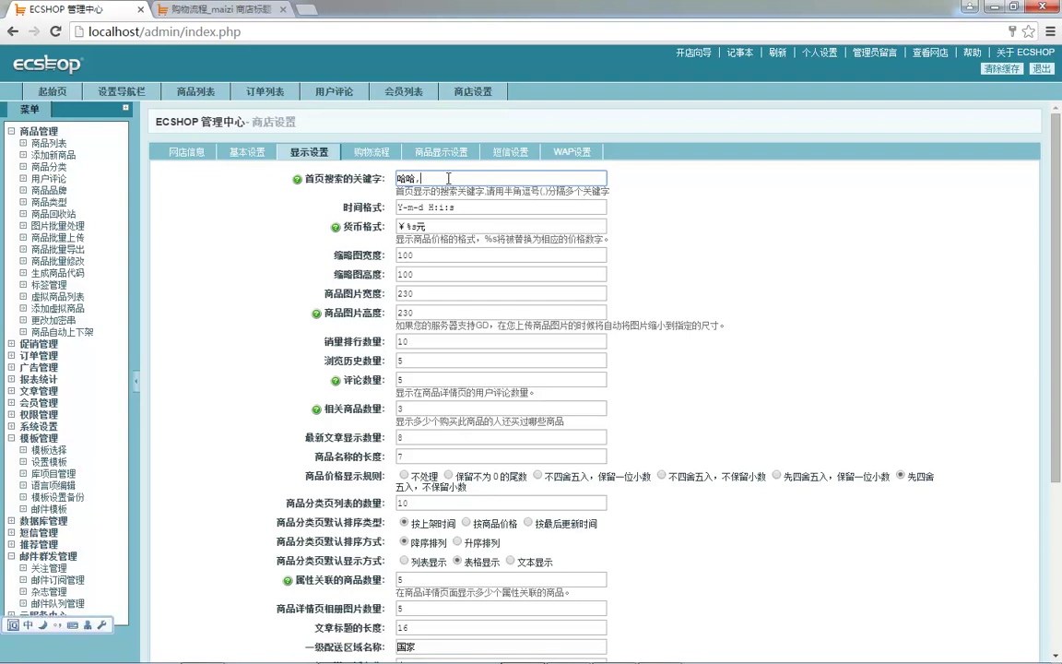
pyautogui.write('呵呵，a')
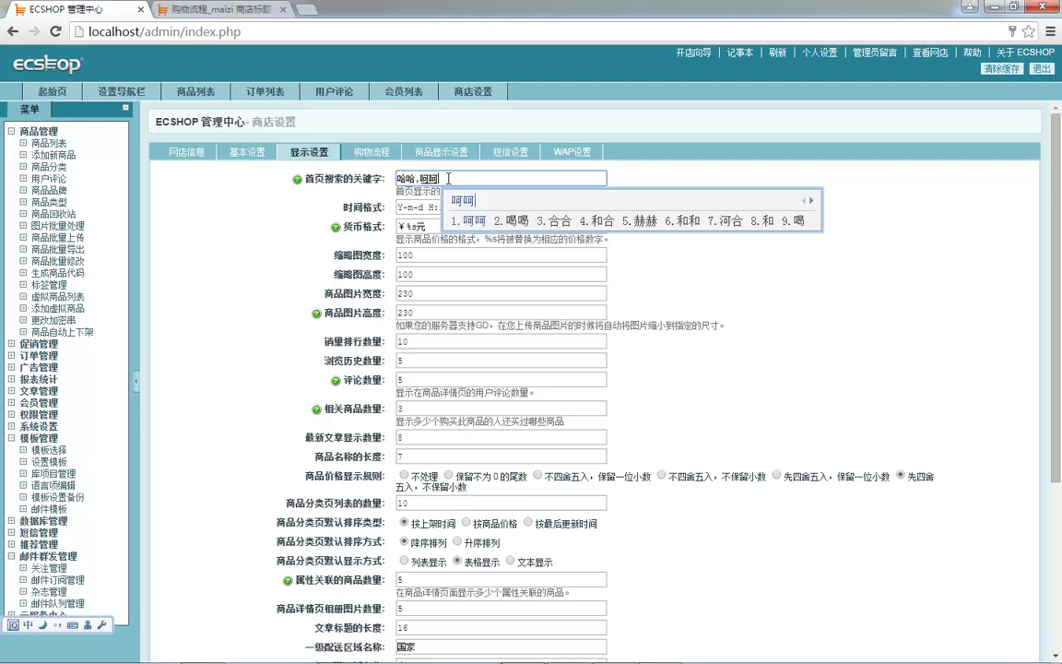
pyautogui.write('a')
pyautogui.press('space')
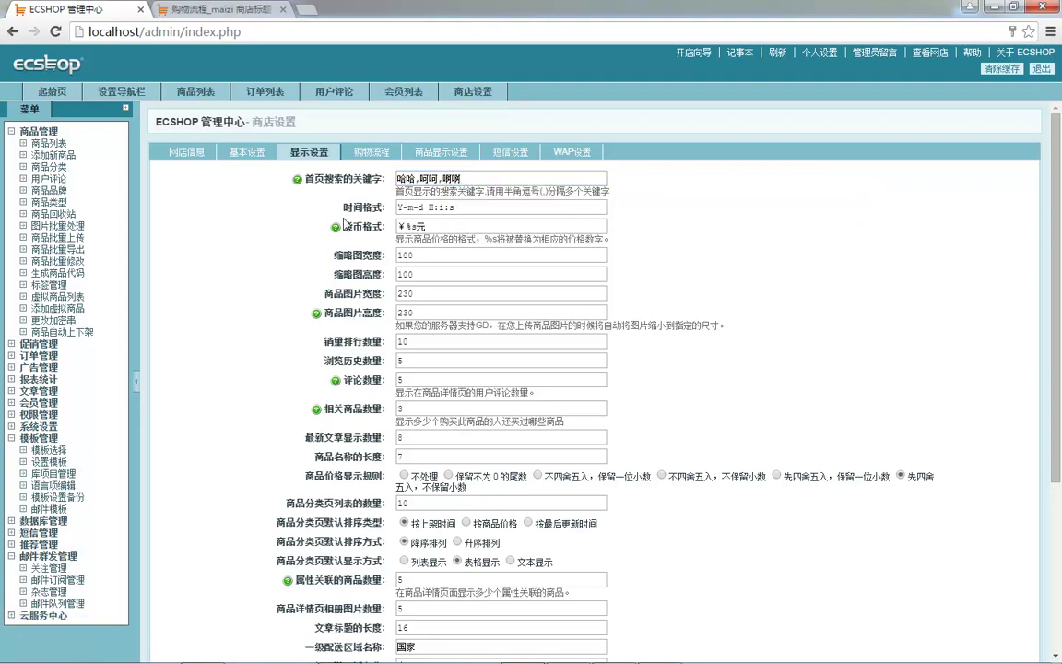
# - Change the currency format from ¥ to $%s元 and save the display settings
pyautogui.moveTo(405, 227); pyautogui.dragTo(372, 232)
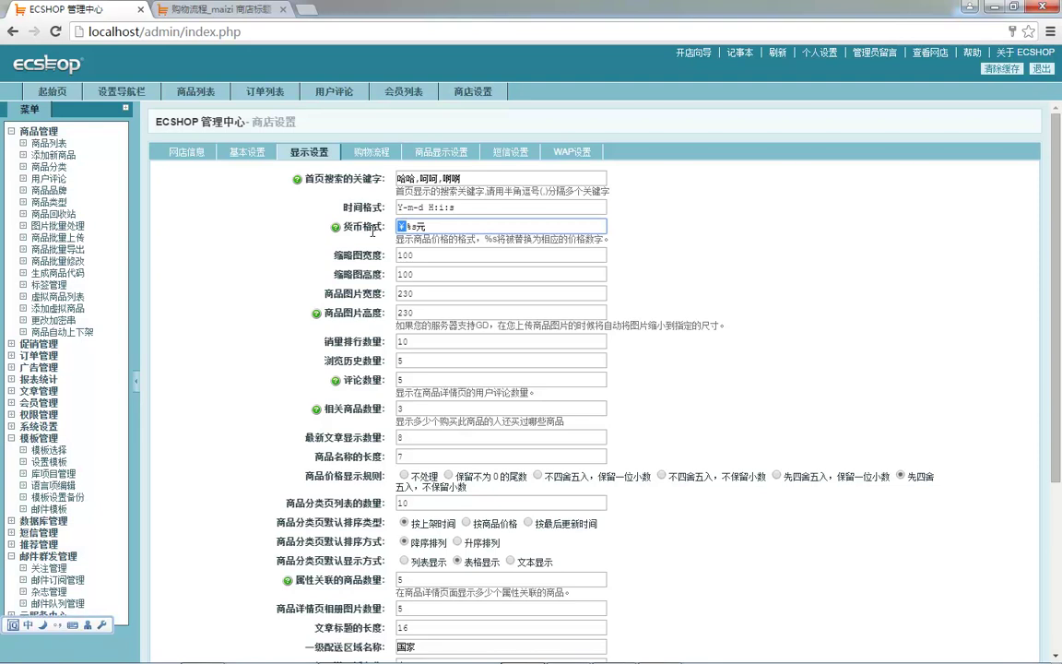
pyautogui.write('$')
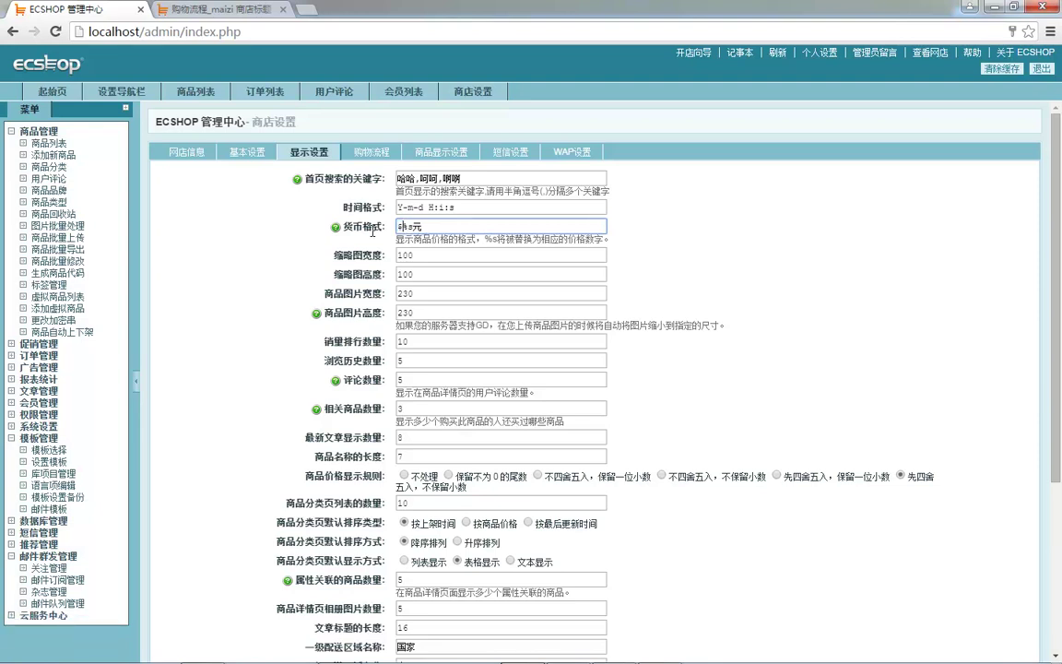
pyautogui.press('BackSpace')
pyautogui.scroll(-4, 421, 277)
pyautogui.scroll(4, 413, 262)
pyautogui.scroll(-3, 445, 288)
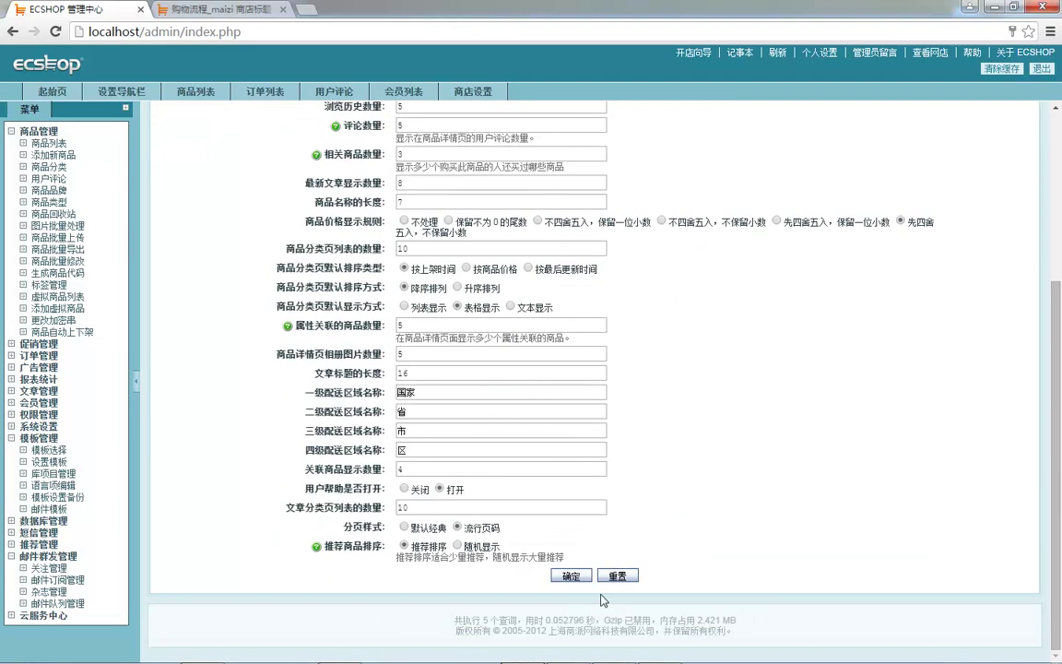
pyautogui.click(571, 575)
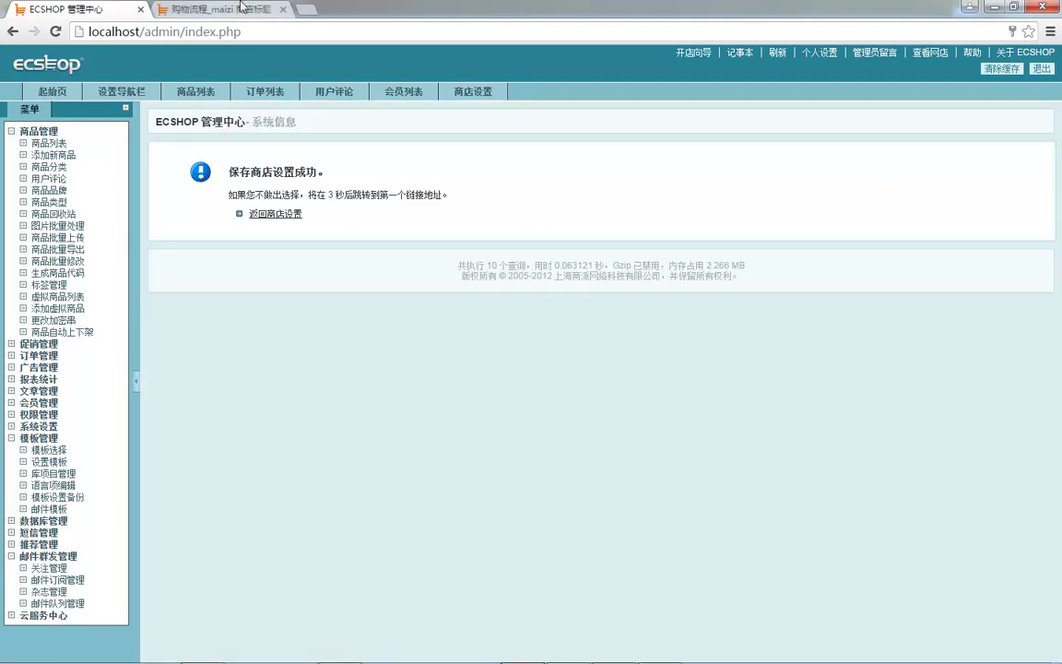
# - Check the $ prices in the storefront cart and the hot-search keywords on the home page
pyautogui.click(222, 9)
pyautogui.press('F5')
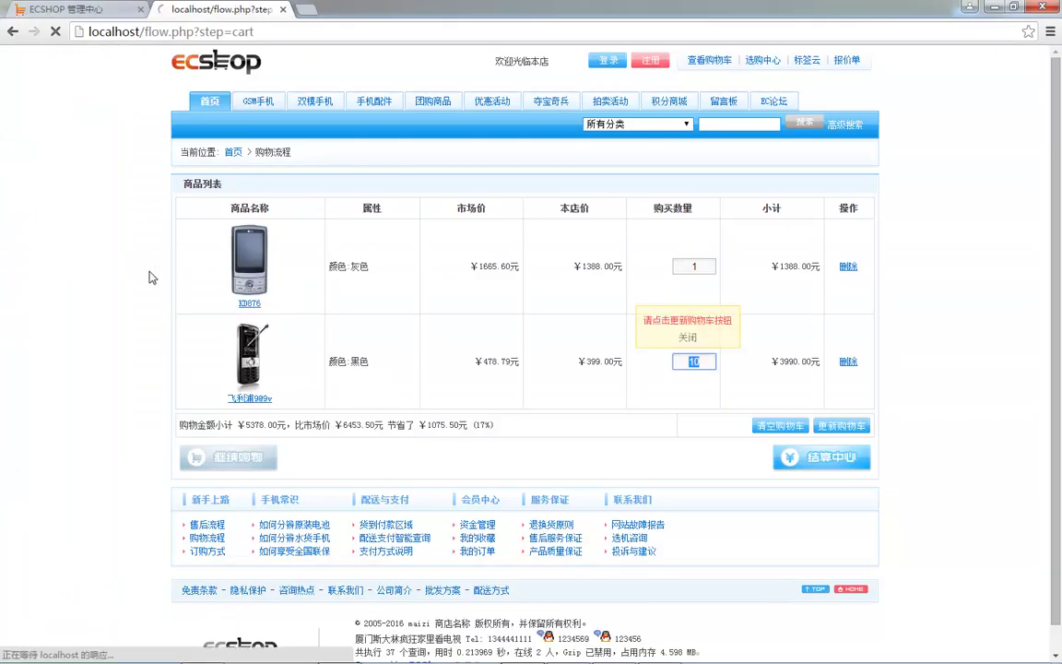
pyautogui.moveTo(477, 267); pyautogui.dragTo(486, 266)
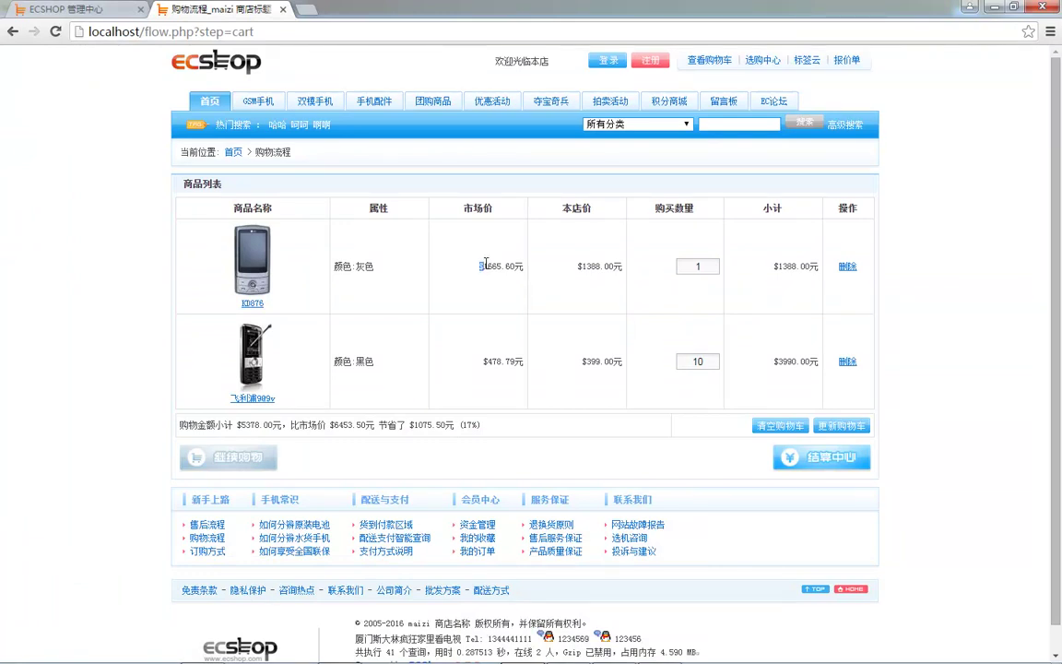
pyautogui.click(92, 8)
pyautogui.click(304, 150)
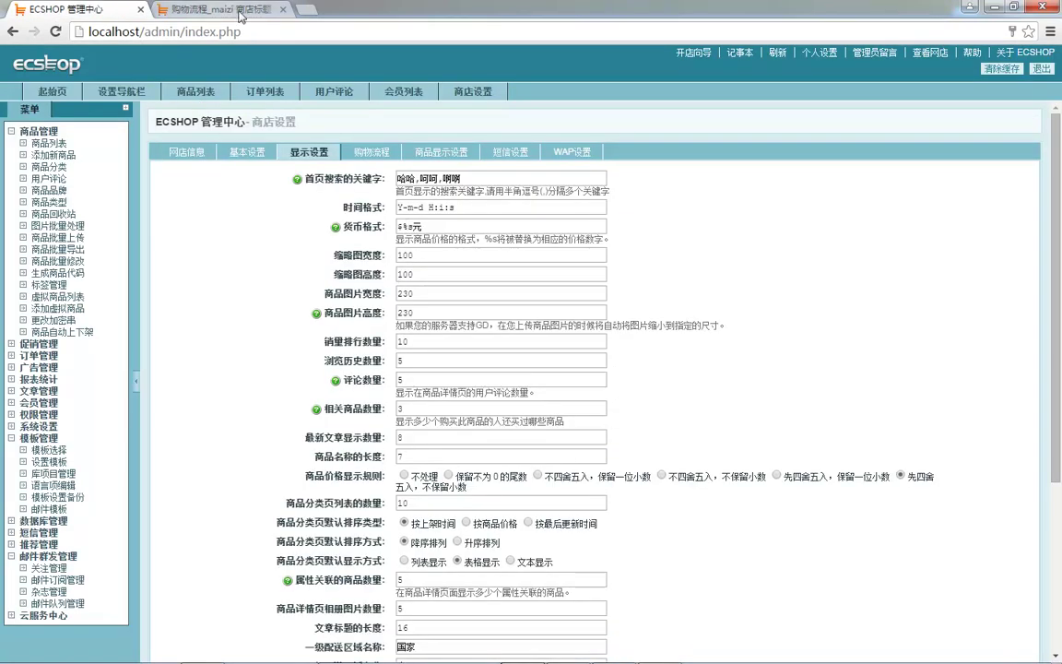
pyautogui.click(204, 8)
pyautogui.click(211, 102)
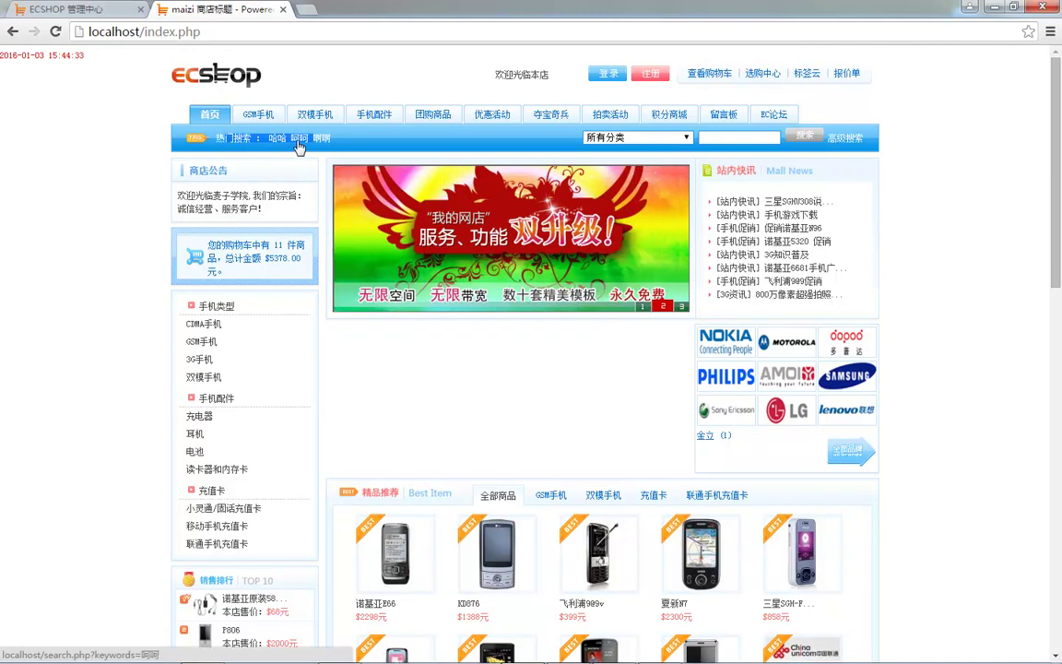
pyautogui.click(67, 9)
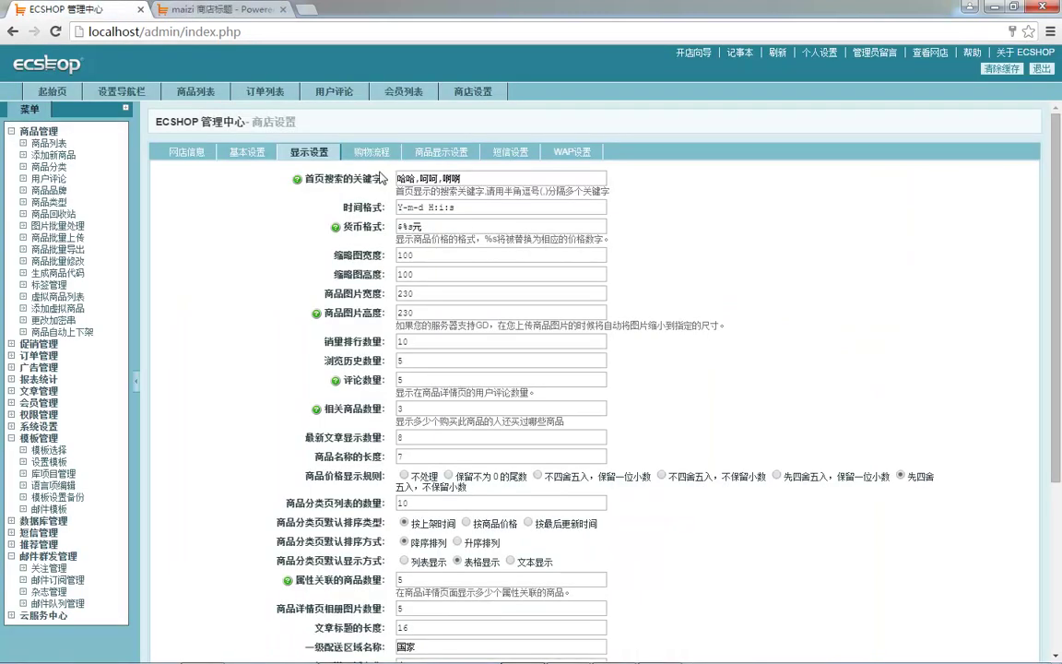
pyautogui.click(345, 153)
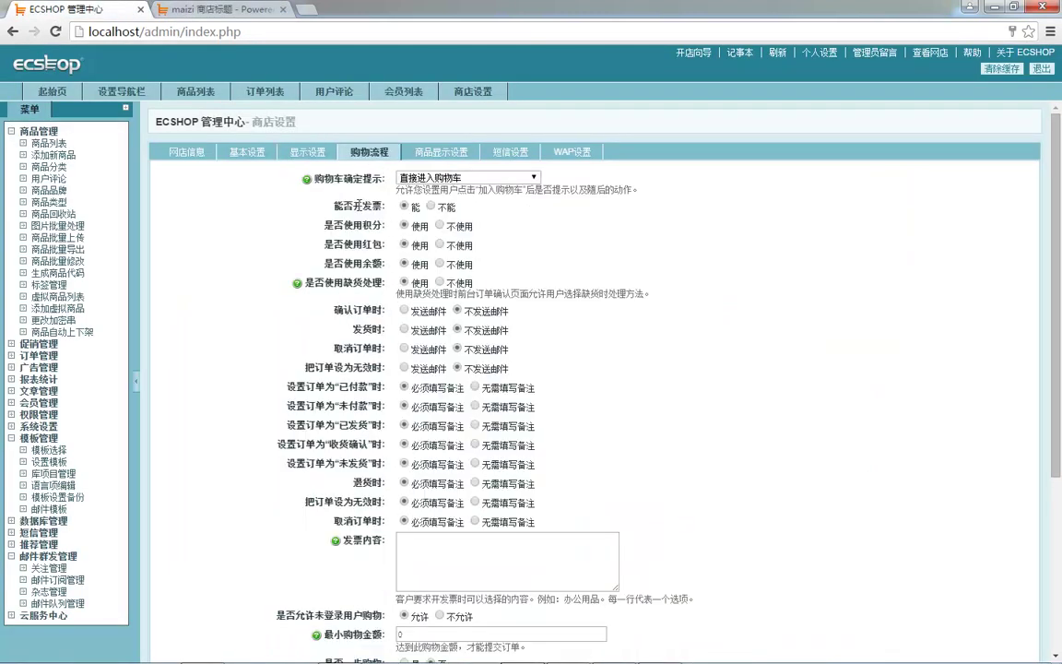
# - Review invoice types 1 and 2 with tax rates 1 and 1.5% in shopping-flow settings
pyautogui.moveTo(353, 211); pyautogui.dragTo(397, 293)
pyautogui.click(371, 366)
pyautogui.scroll(-2, 346, 371)
pyautogui.scroll(-1, 390, 332)
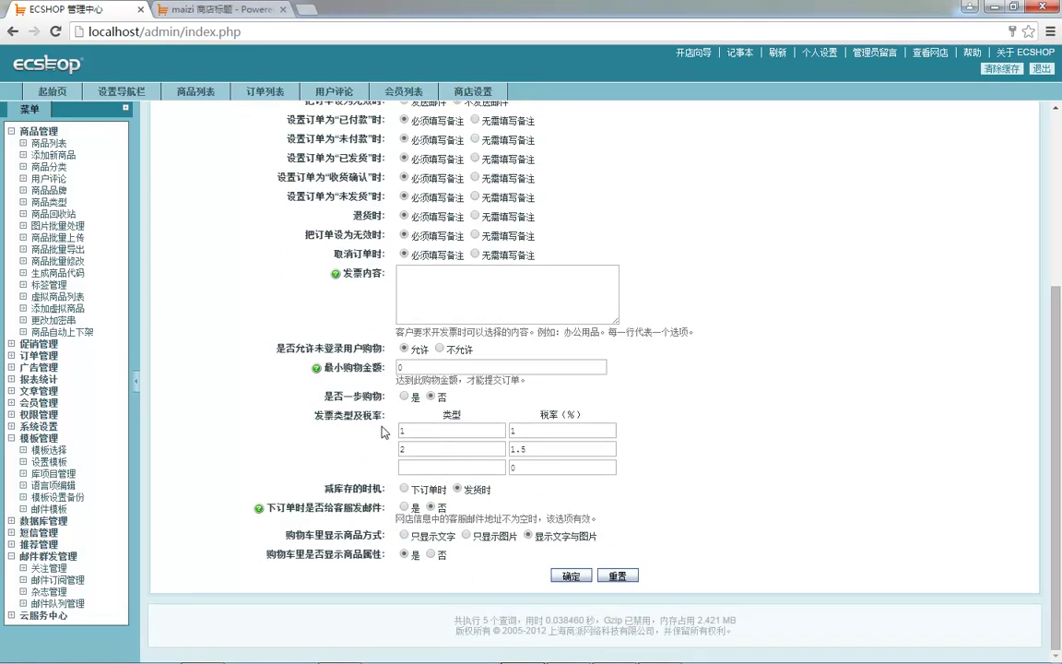
pyautogui.moveTo(320, 416); pyautogui.dragTo(553, 449)
pyautogui.click(564, 449)
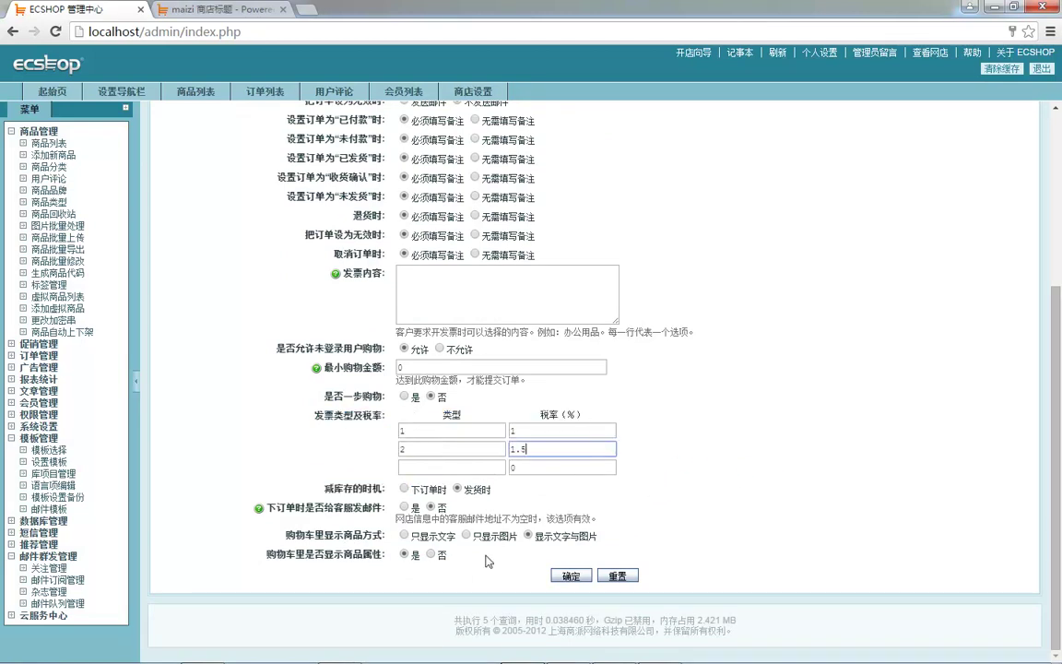
pyautogui.scroll(2, 619, 347)
pyautogui.scroll(-2, 619, 349)
# - Examine the stock-reduction timing options, then return to the top of the form
pyautogui.doubleClick(338, 416)
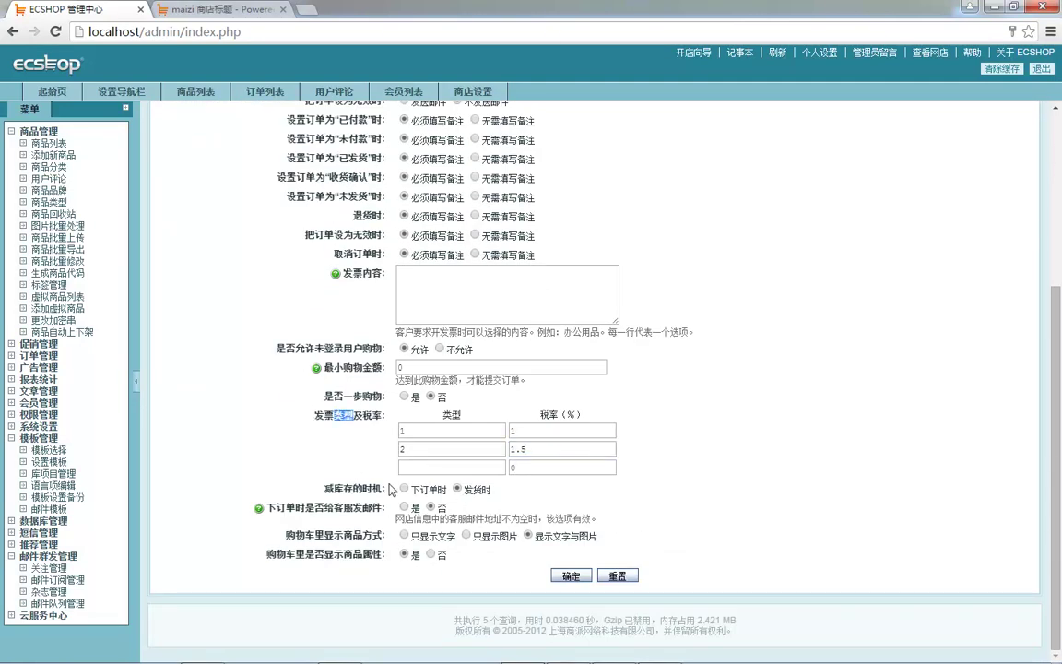
pyautogui.click(309, 373)
pyautogui.click(423, 491)
pyautogui.scroll(3, 386, 513)
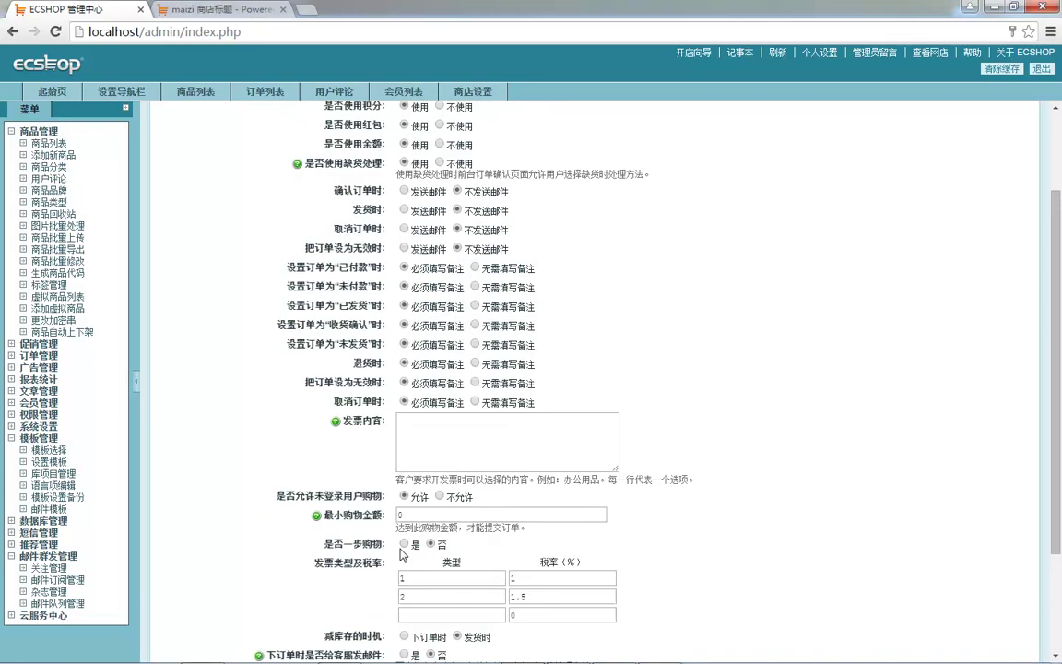
pyautogui.scroll(3, 384, 286)
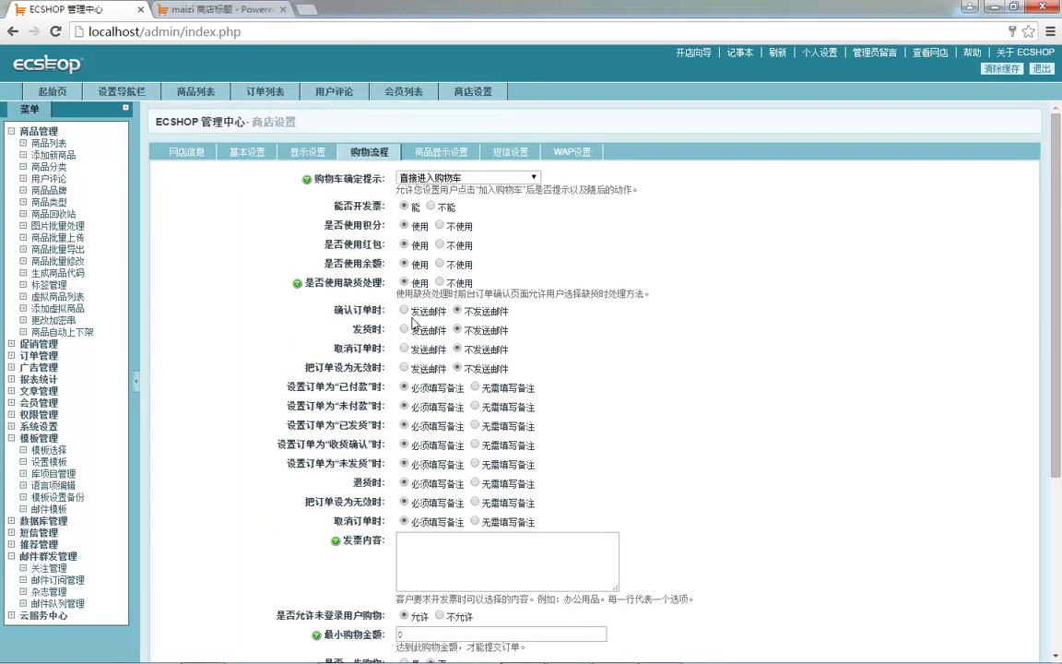
# - Locate the product number setting and check the KD876 product number on the storefront
pyautogui.click(442, 156)
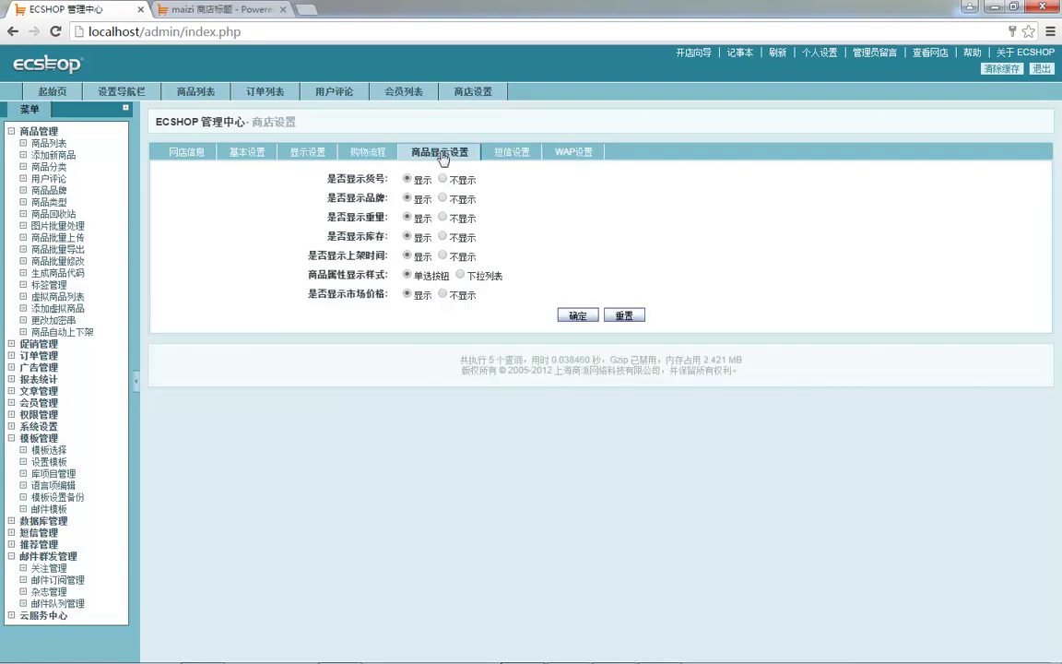
pyautogui.moveTo(416, 171)
pyautogui.mouseDown()
pyautogui.moveTo(428, 217)
pyautogui.moveTo(422, 188)
pyautogui.mouseUp()
pyautogui.click(194, 11)
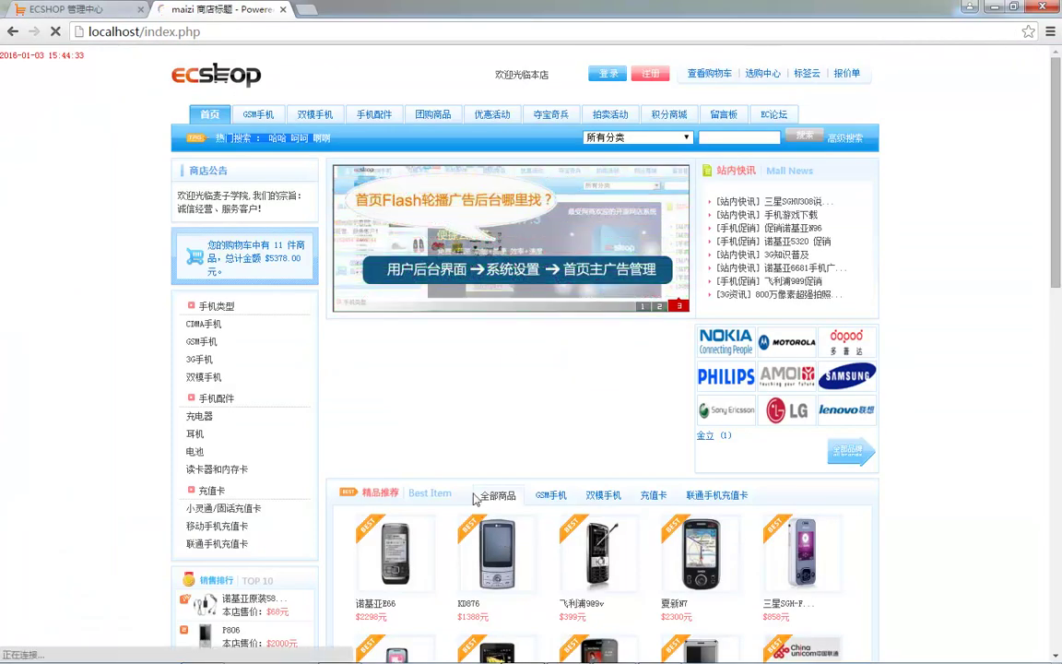
pyautogui.click(481, 525)
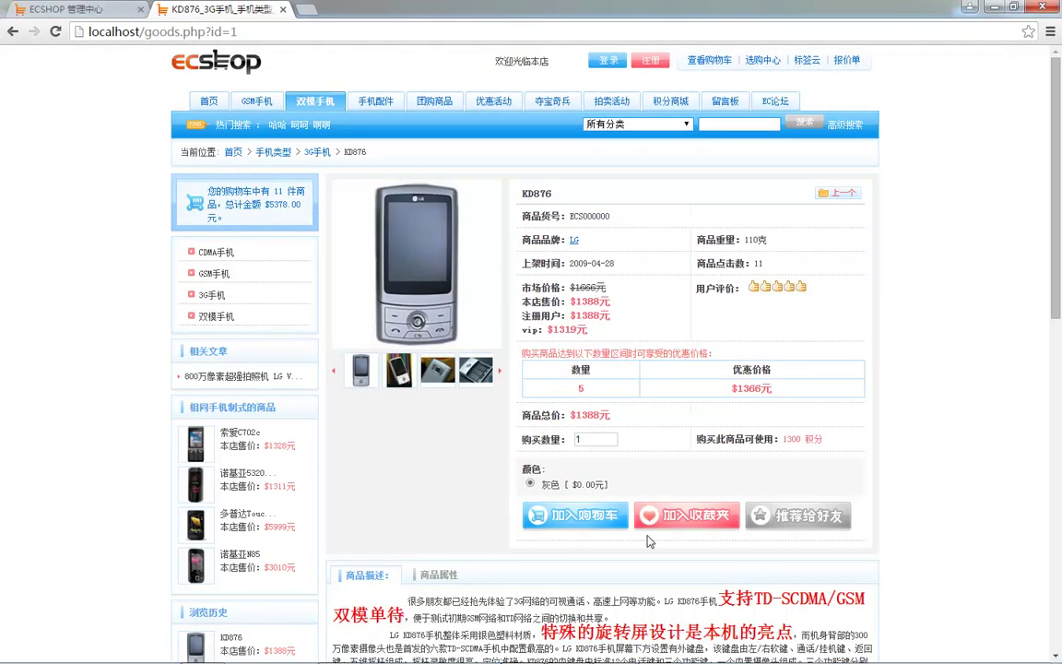
pyautogui.moveTo(560, 216); pyautogui.dragTo(610, 217)
# - Save product display settings and reload the KD876 page to confirm 商品货号 is gone
pyautogui.click(65, 9)
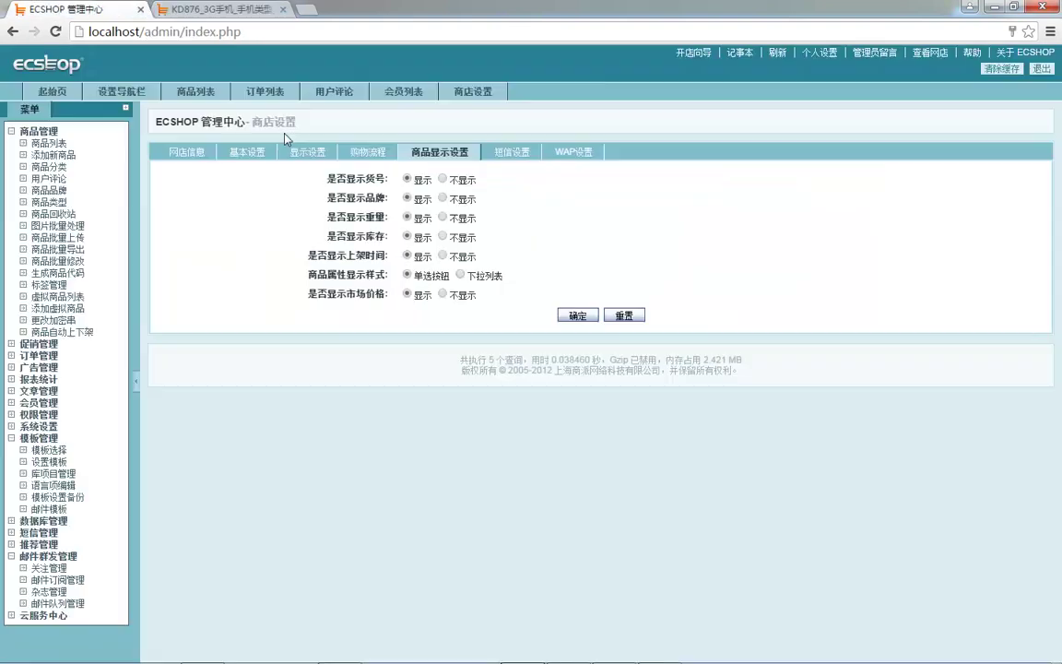
pyautogui.click(577, 315)
pyautogui.click(230, 10)
pyautogui.press('F5')
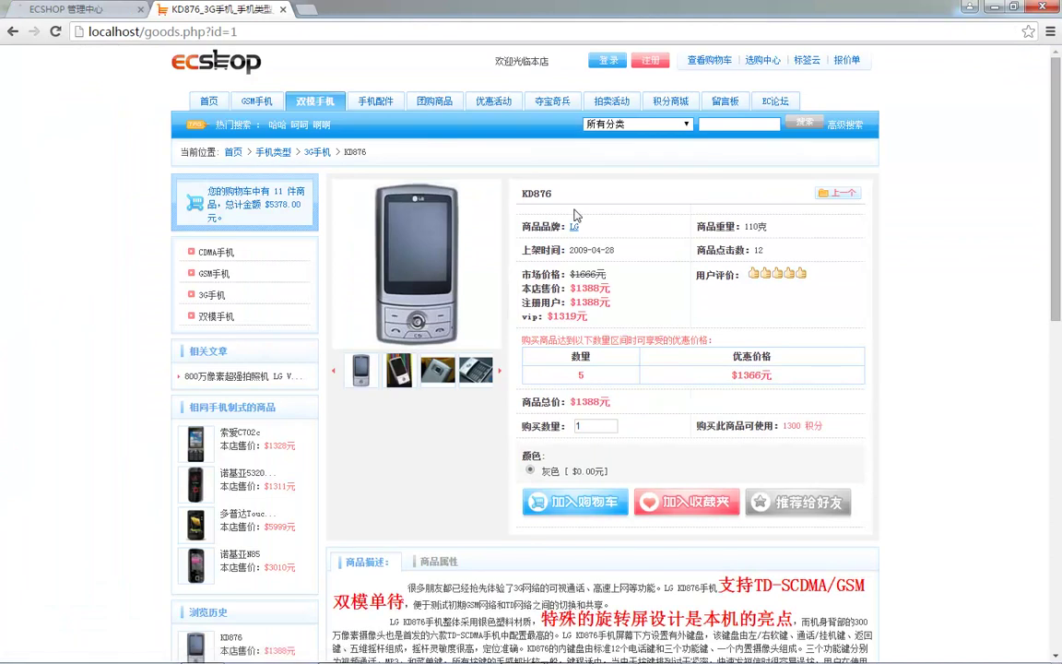
# - Bring up the 短信设置 SMS notification settings in 商店设置
pyautogui.click(37, 7)
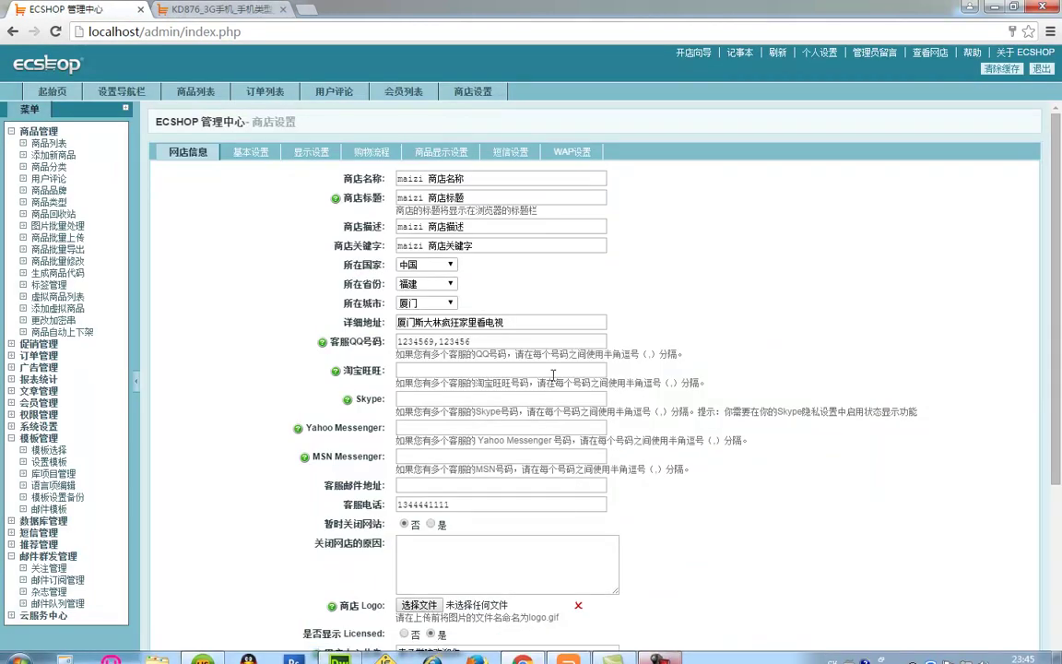
pyautogui.click(454, 152)
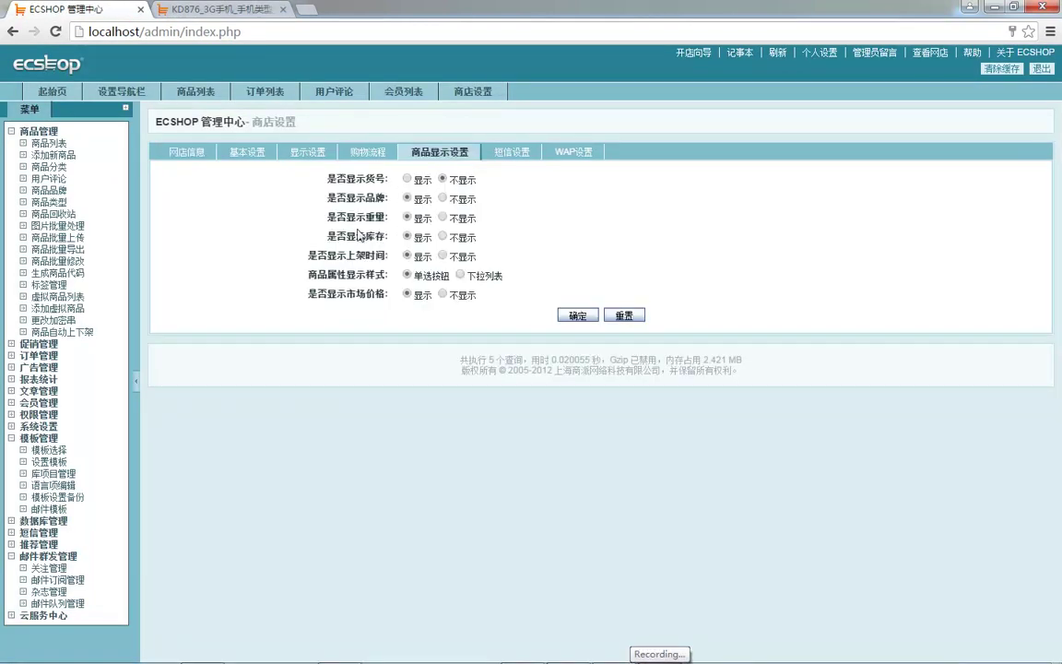
pyautogui.click(512, 153)
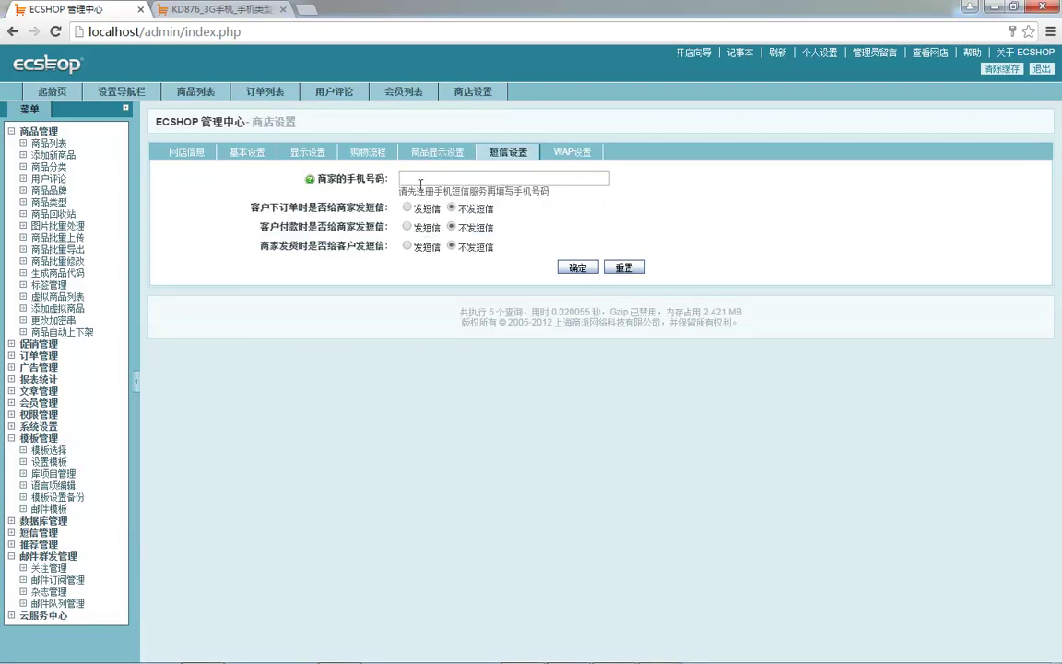
# - Open 云服务中心's 短信服务 page and try 立即激活 for the ShopEx cloud service
pyautogui.click(39, 615)
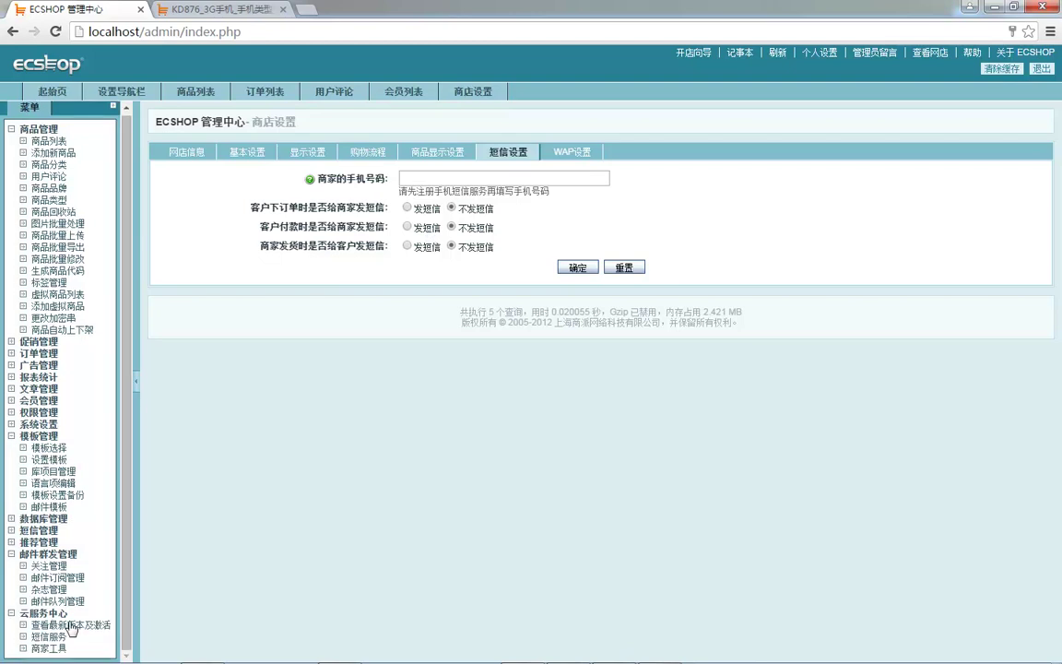
pyautogui.click(51, 637)
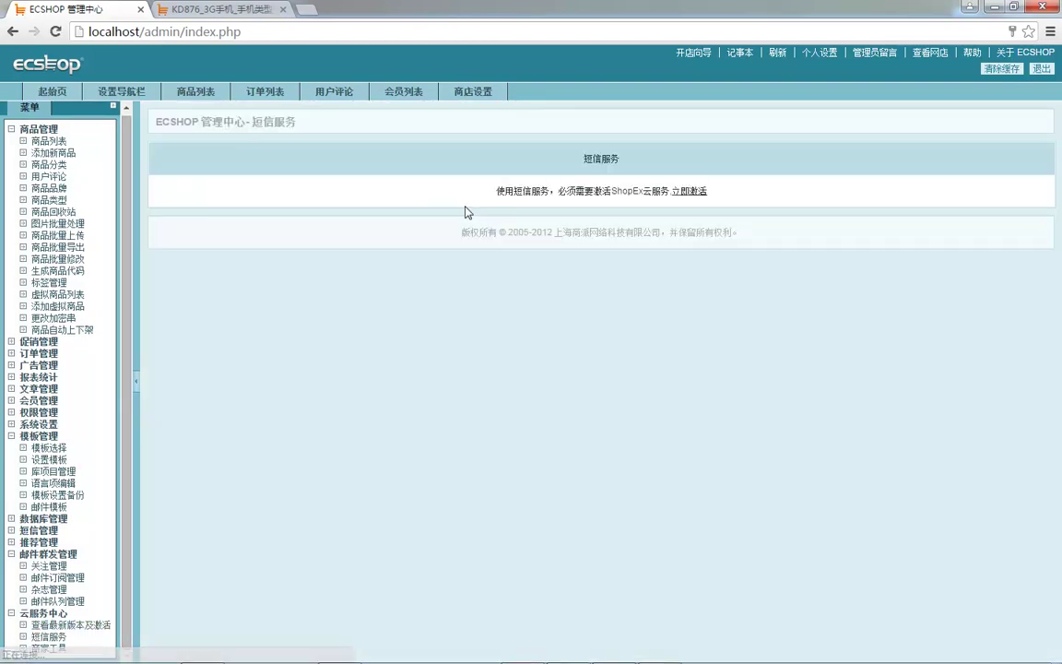
pyautogui.click(698, 191)
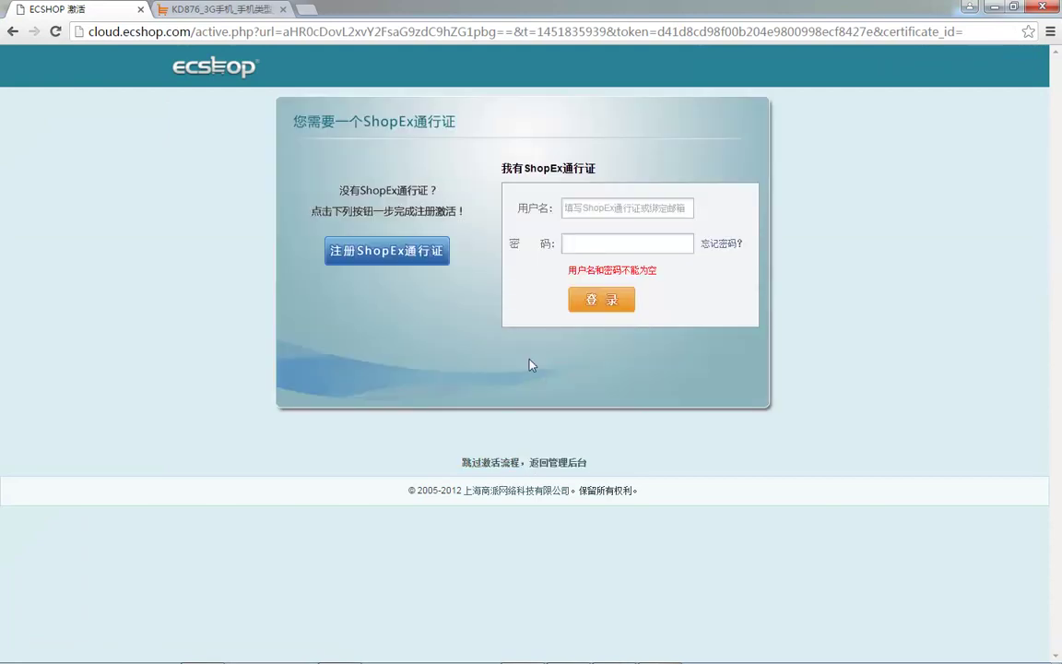
pyautogui.click(12, 31)
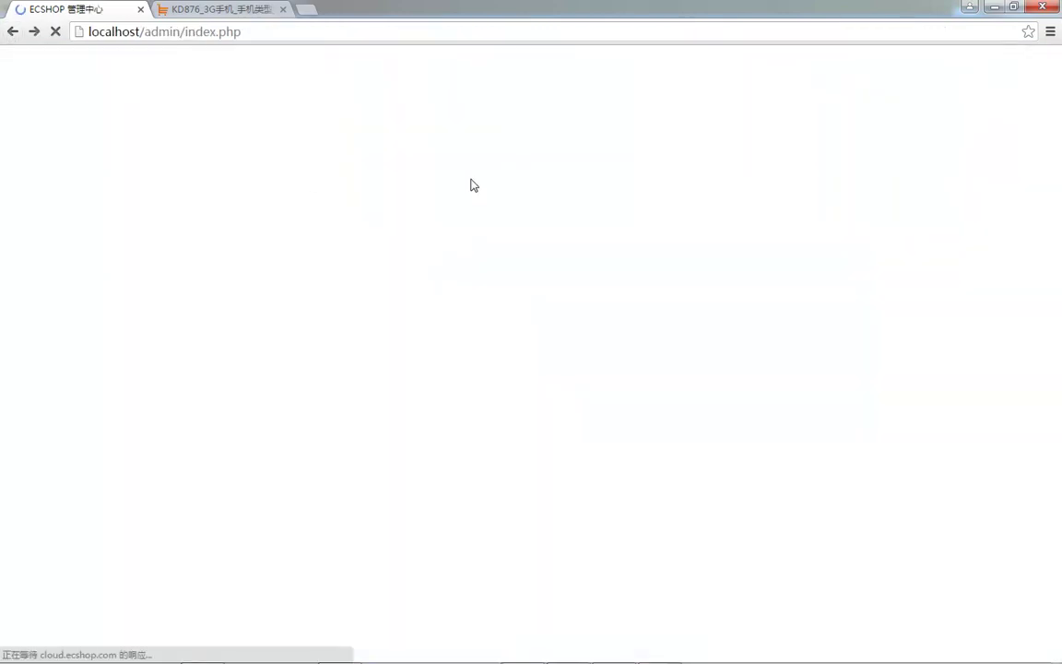
# - Confirm the notice that SMS needs ShopEx cloud activation, then bring up 商店设置's WAP设置
pyautogui.scroll(-10, 64, 513)
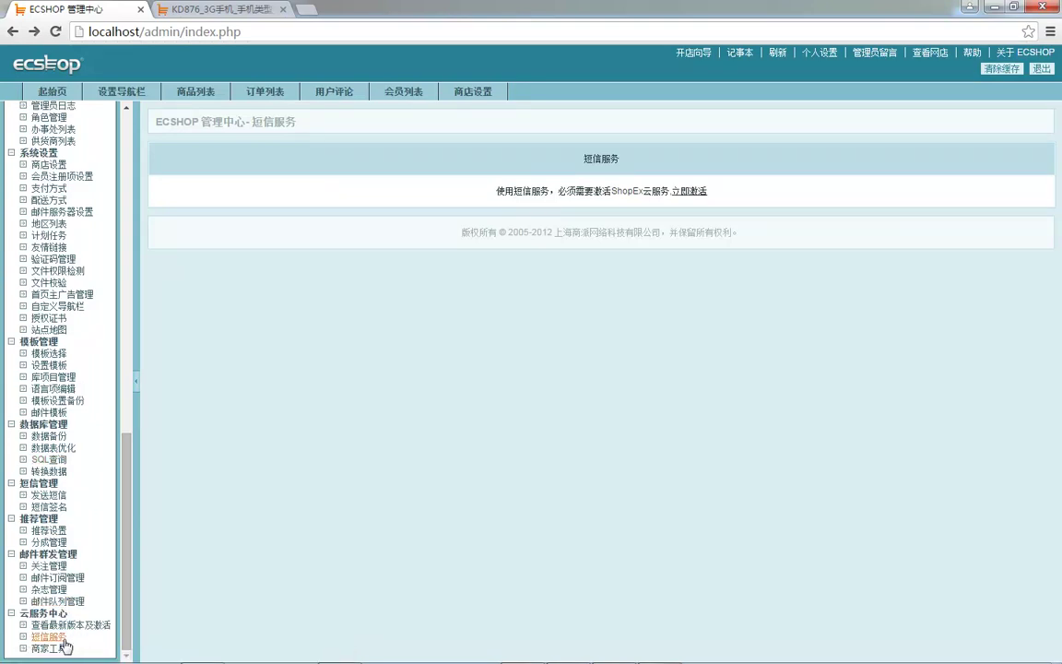
pyautogui.scroll(5, 67, 636)
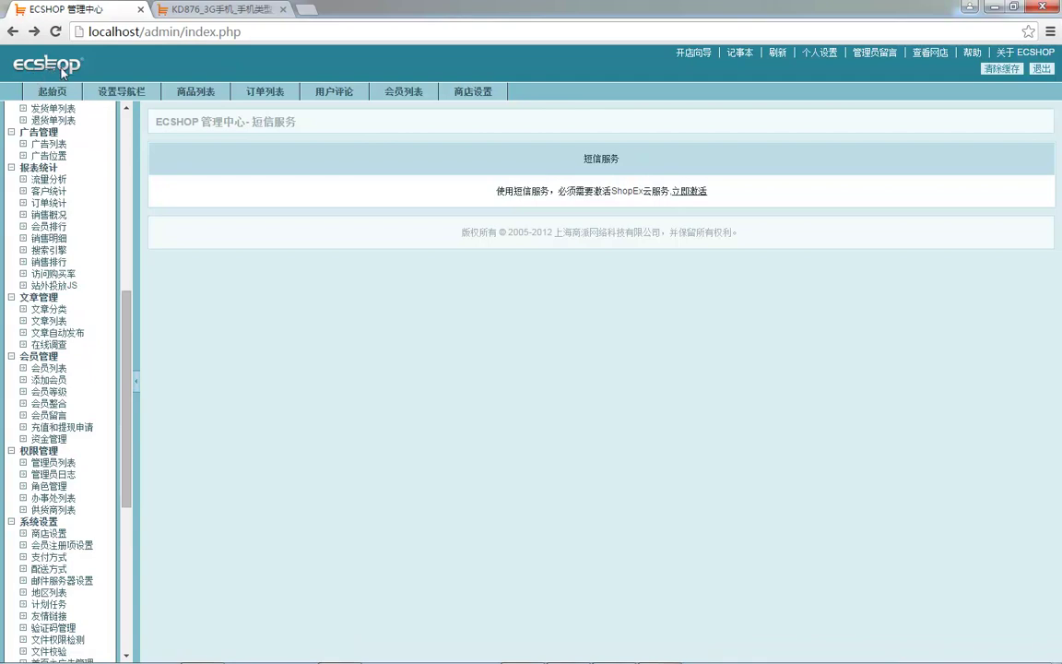
pyautogui.scroll(6, 74, 350)
pyautogui.scroll(2, 78, 380)
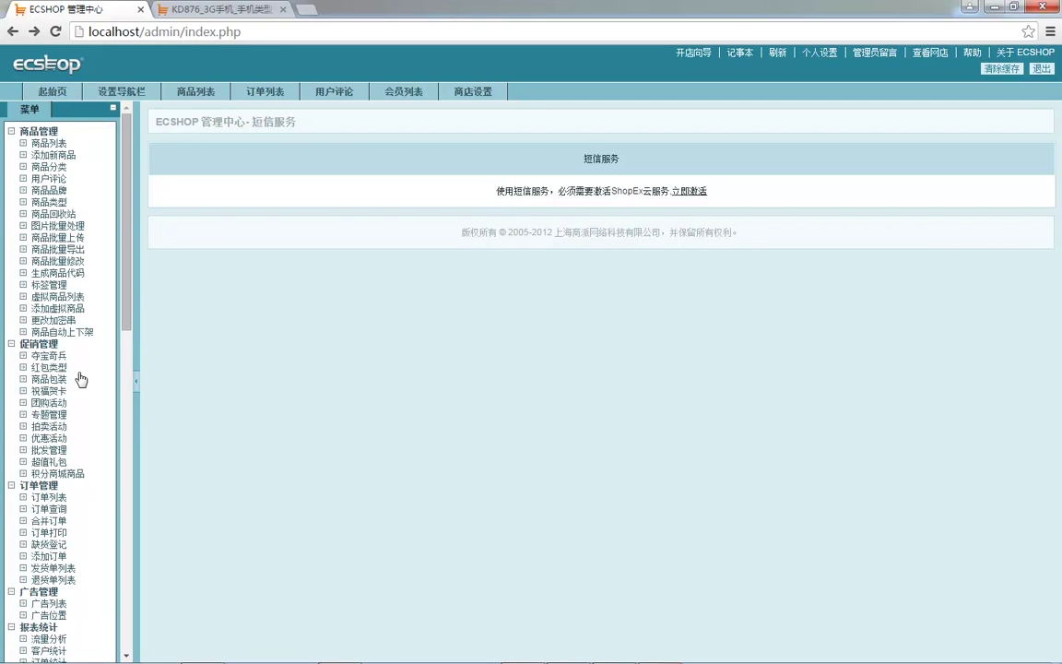
pyautogui.moveTo(496, 191); pyautogui.dragTo(610, 189)
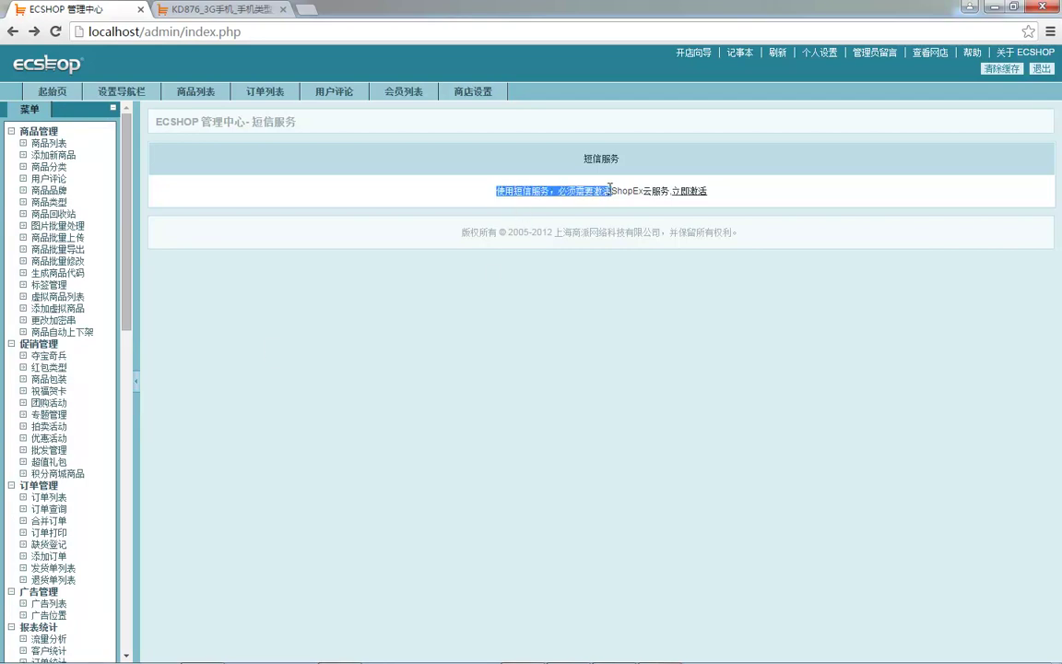
pyautogui.click(282, 309)
pyautogui.click(473, 90)
pyautogui.click(559, 154)
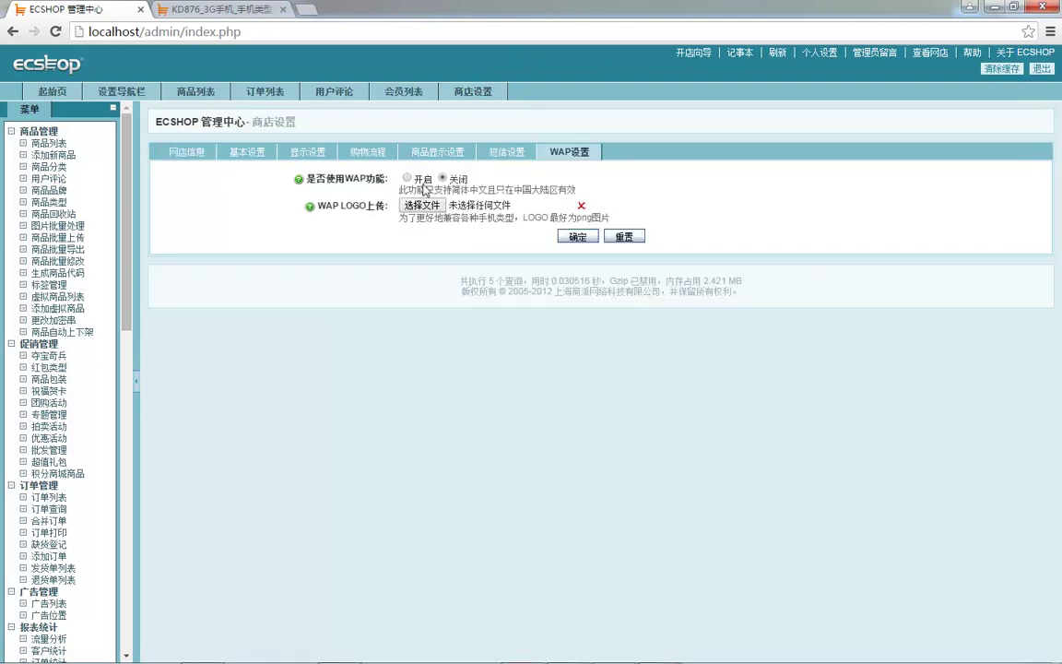
# - Highlight the WAP support note and the WAP label in WAP设置
pyautogui.moveTo(407, 183); pyautogui.dragTo(452, 190)
pyautogui.click(452, 190)
pyautogui.moveTo(347, 179); pyautogui.dragTo(368, 176)
# - Move through 基本设置 and 购物流程 to the 商品显示设置 tab
pyautogui.click(247, 151)
pyautogui.click(400, 152)
pyautogui.click(408, 155)
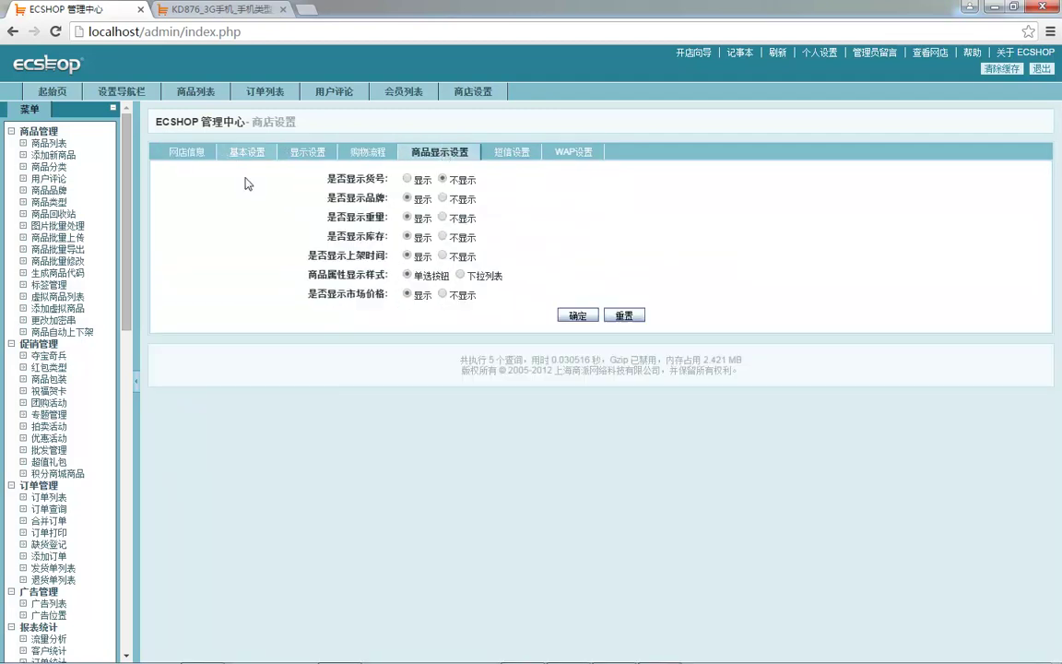
# - Review the 网店信息 and 基本设置 tabs of the shop settings
pyautogui.click(181, 150)
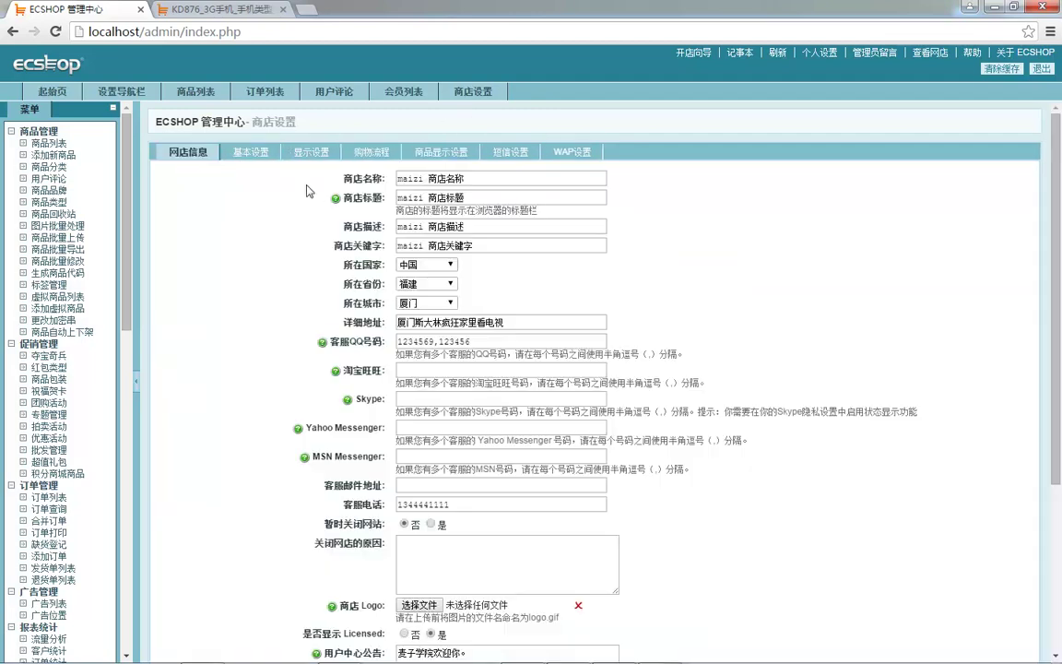
pyautogui.click(249, 152)
pyautogui.scroll(-15, 354, 184)
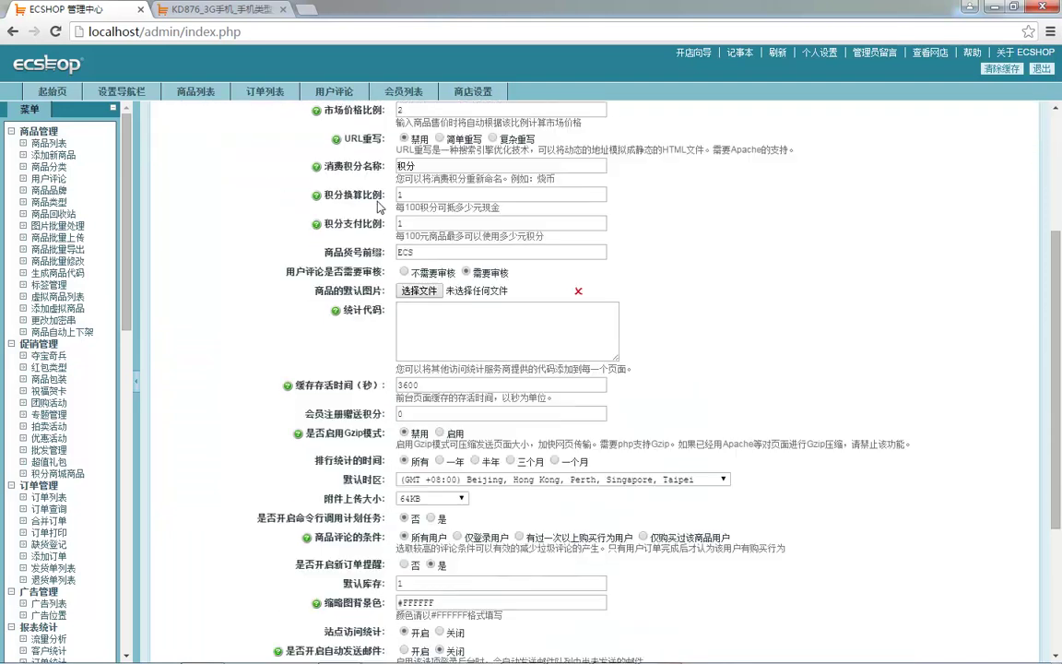
pyautogui.scroll(-1, 357, 335)
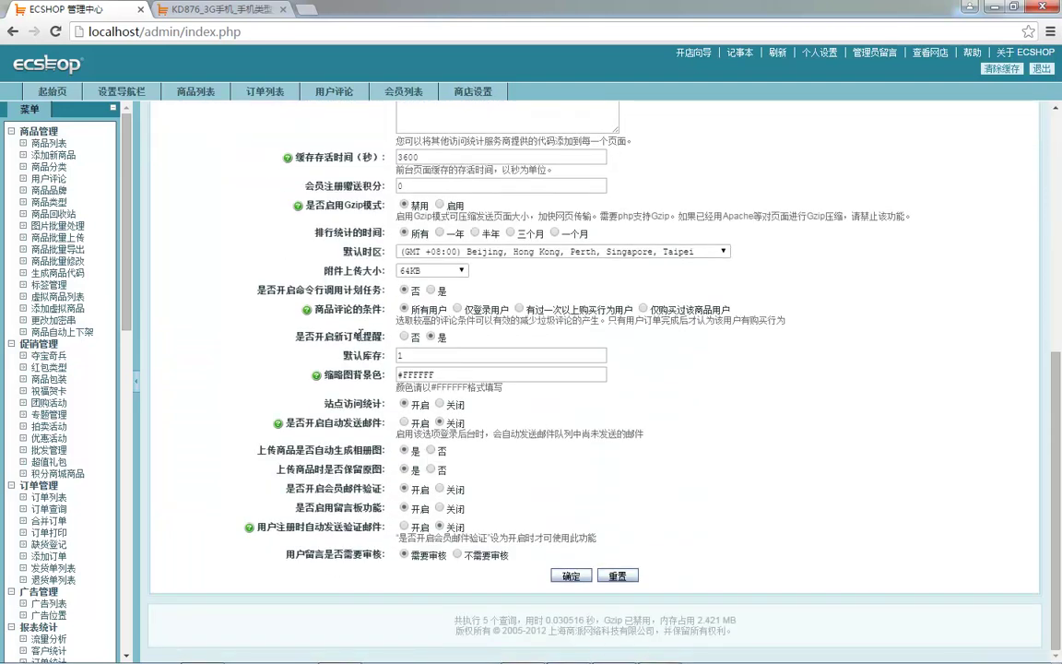
pyautogui.scroll(4, 360, 336)
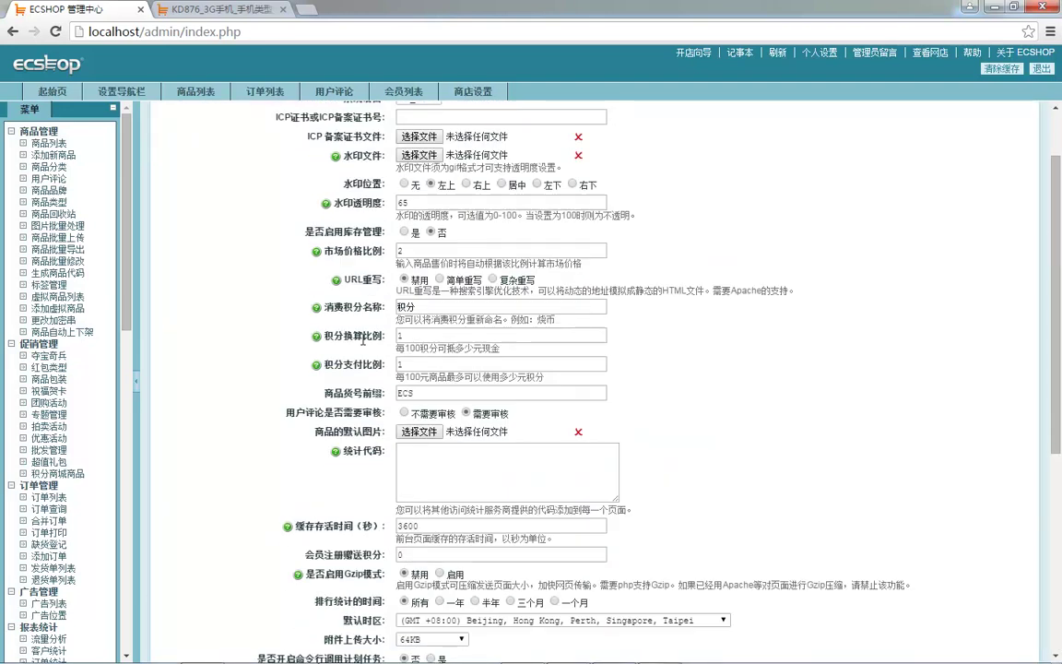
pyautogui.scroll(1, 363, 339)
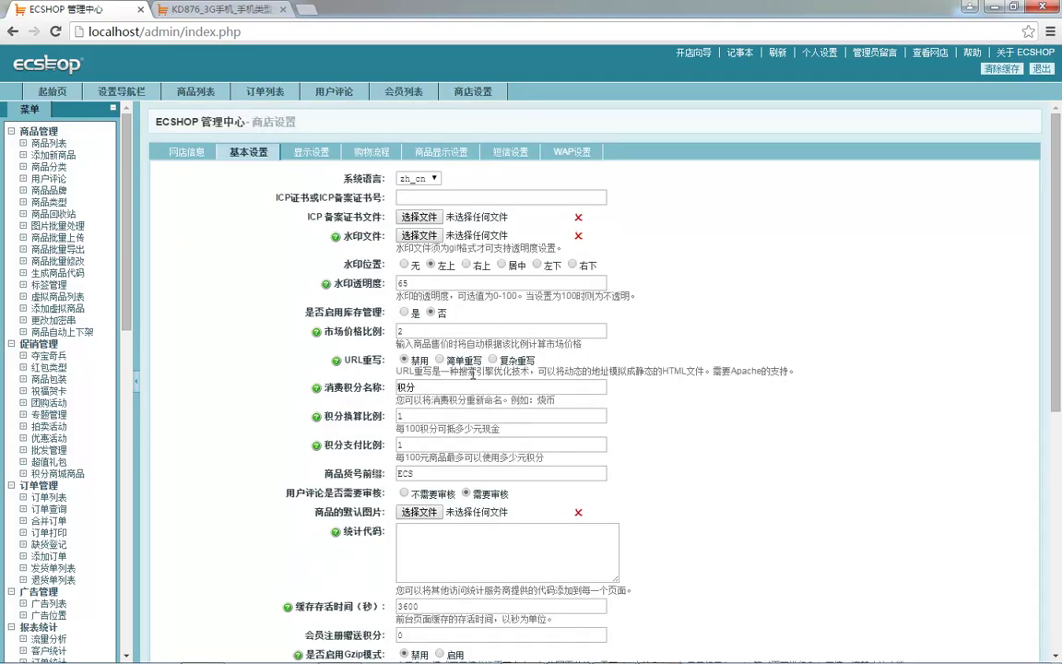
pyautogui.scroll(-2, 332, 361)
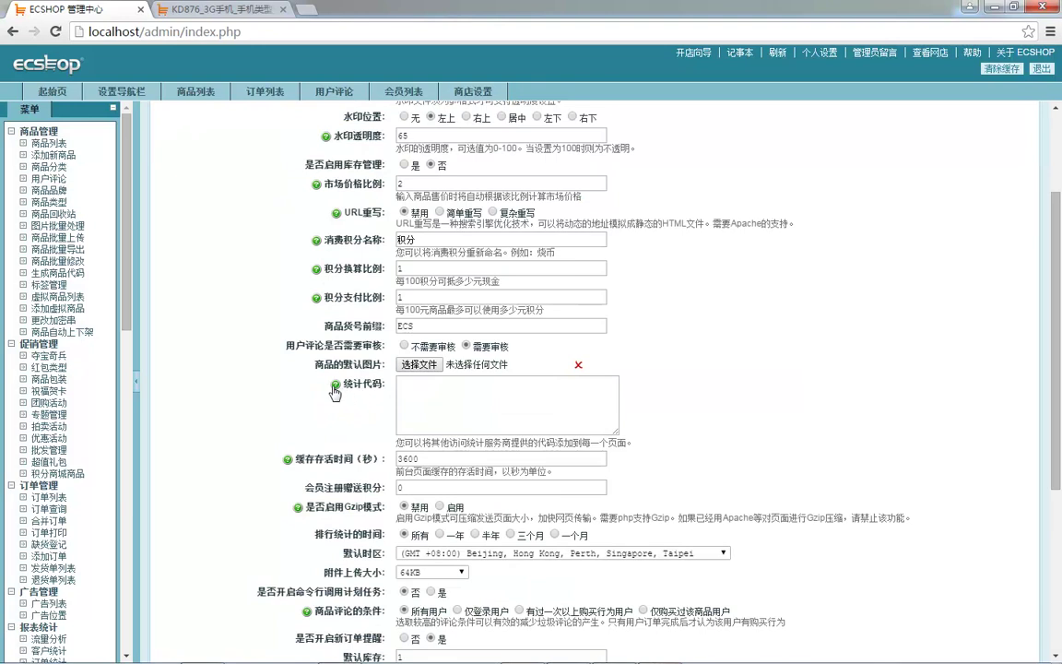
pyautogui.scroll(-4, 339, 293)
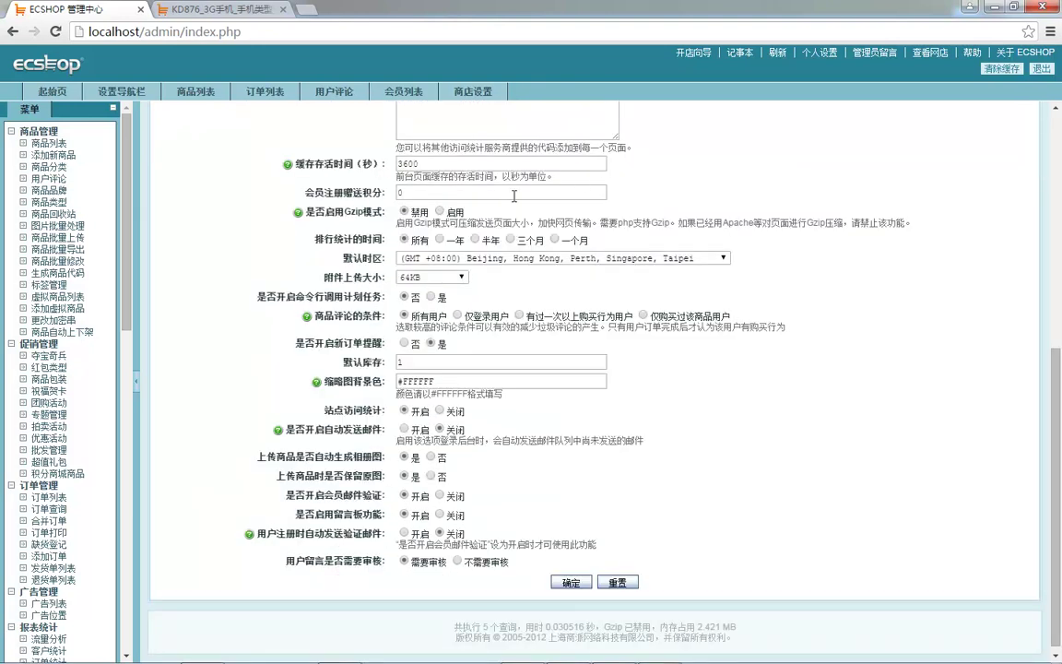
pyautogui.scroll(-1, 398, 322)
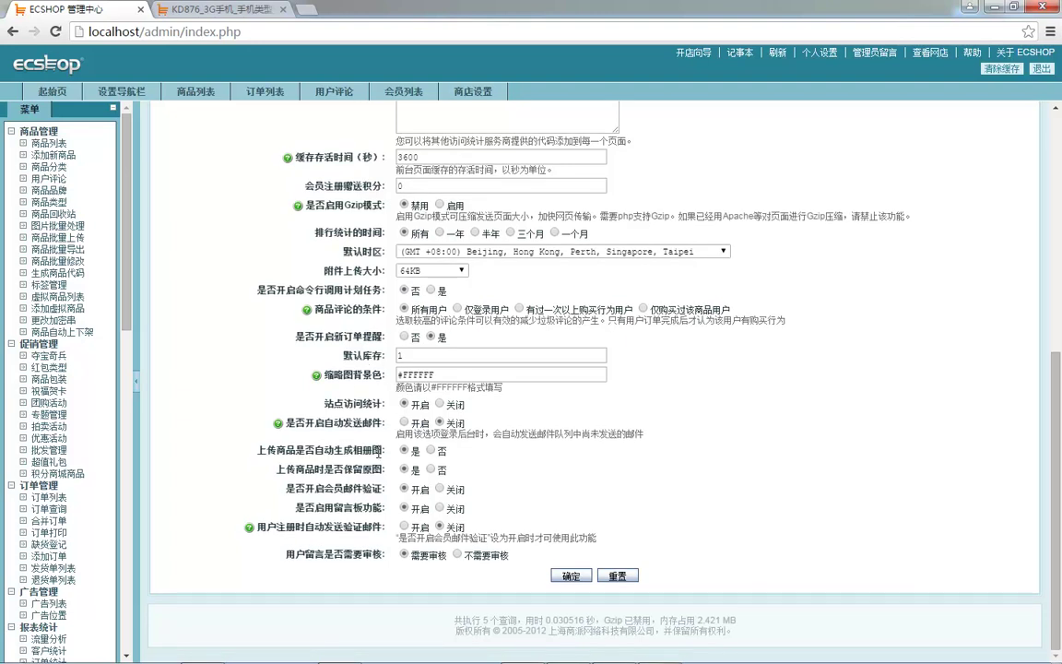
pyautogui.scroll(6, 363, 452)
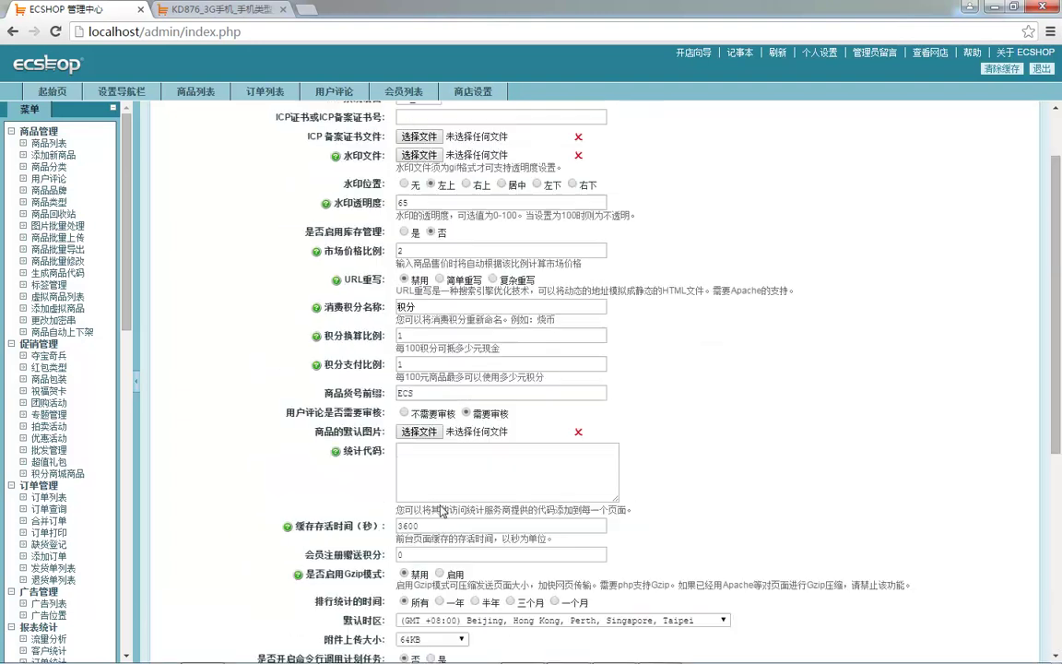
# - Compare 商品显示设置 with the KD876 storefront product page, then switch to the WPS 本章目录 slide
pyautogui.click(428, 147)
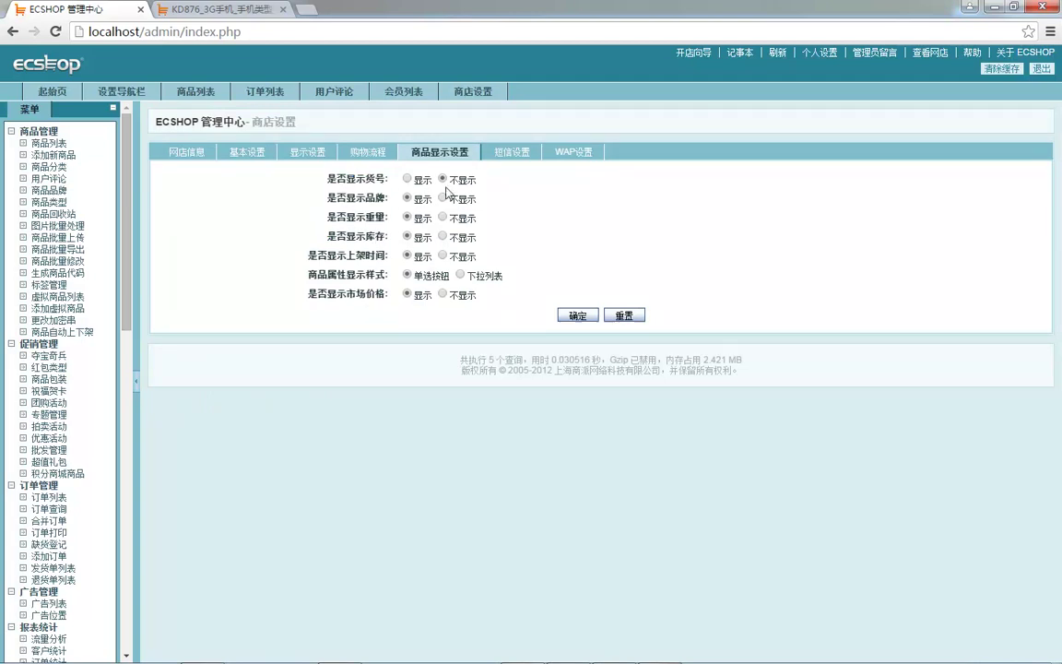
pyautogui.click(222, 11)
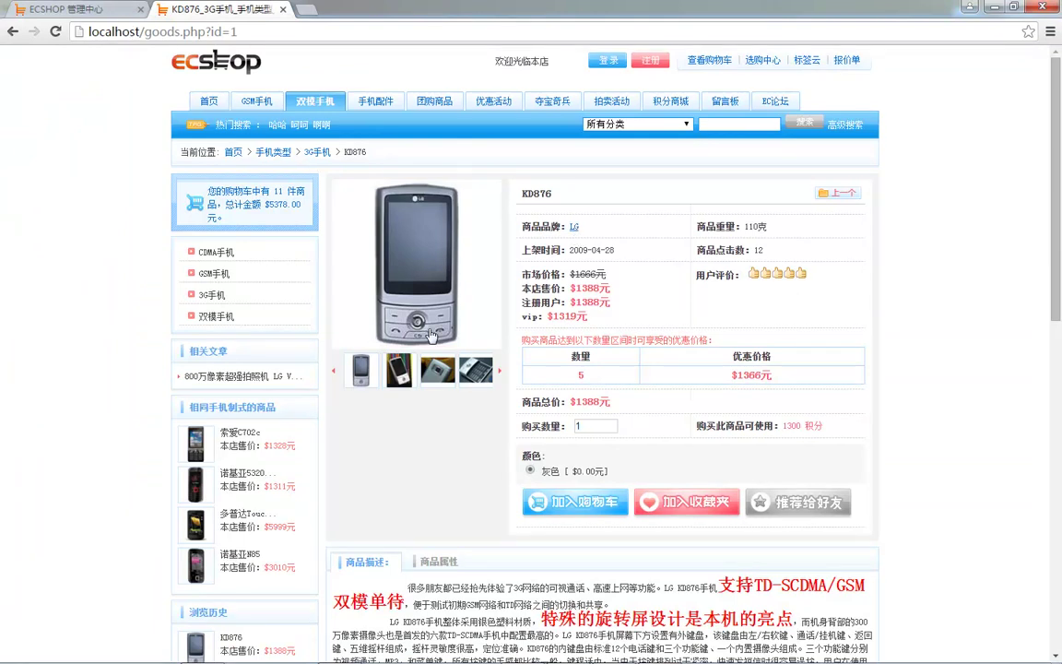
pyautogui.click(28, 8)
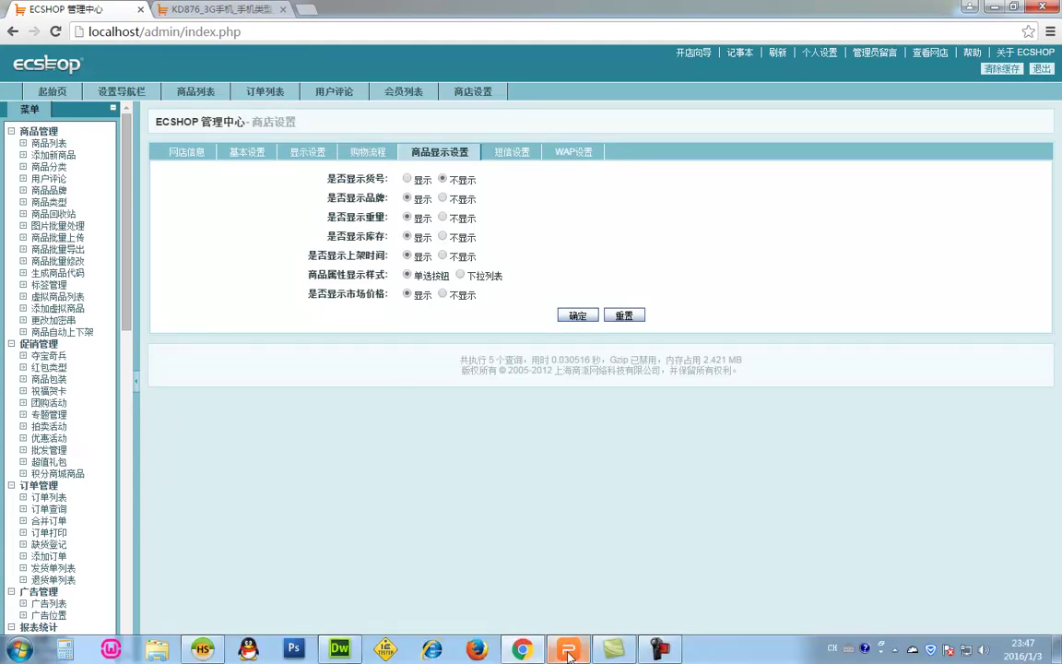
pyautogui.click(568, 649)
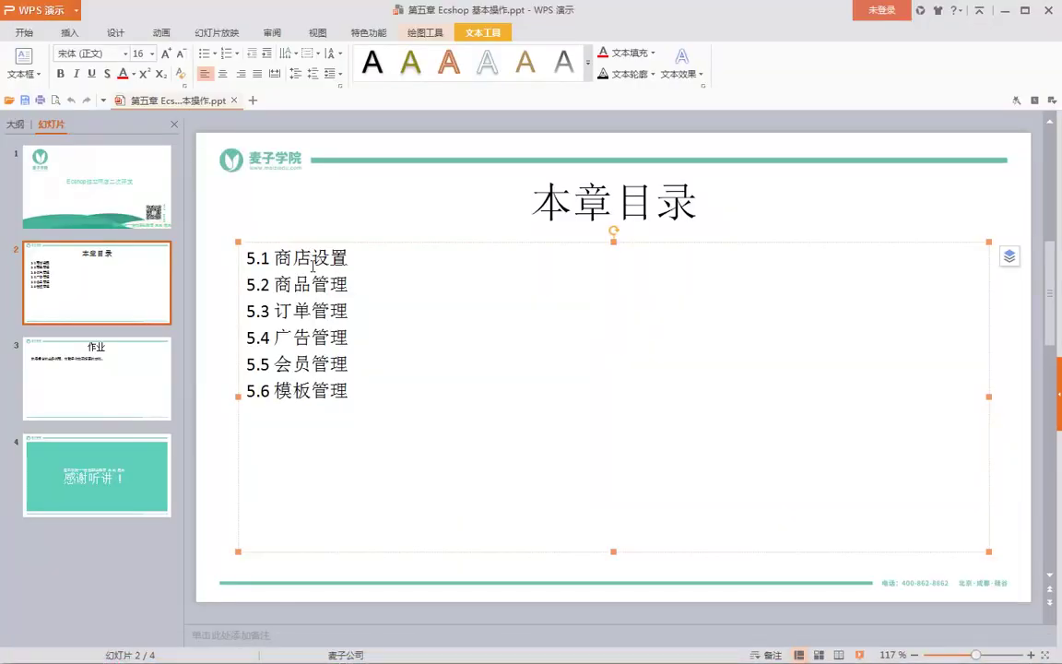